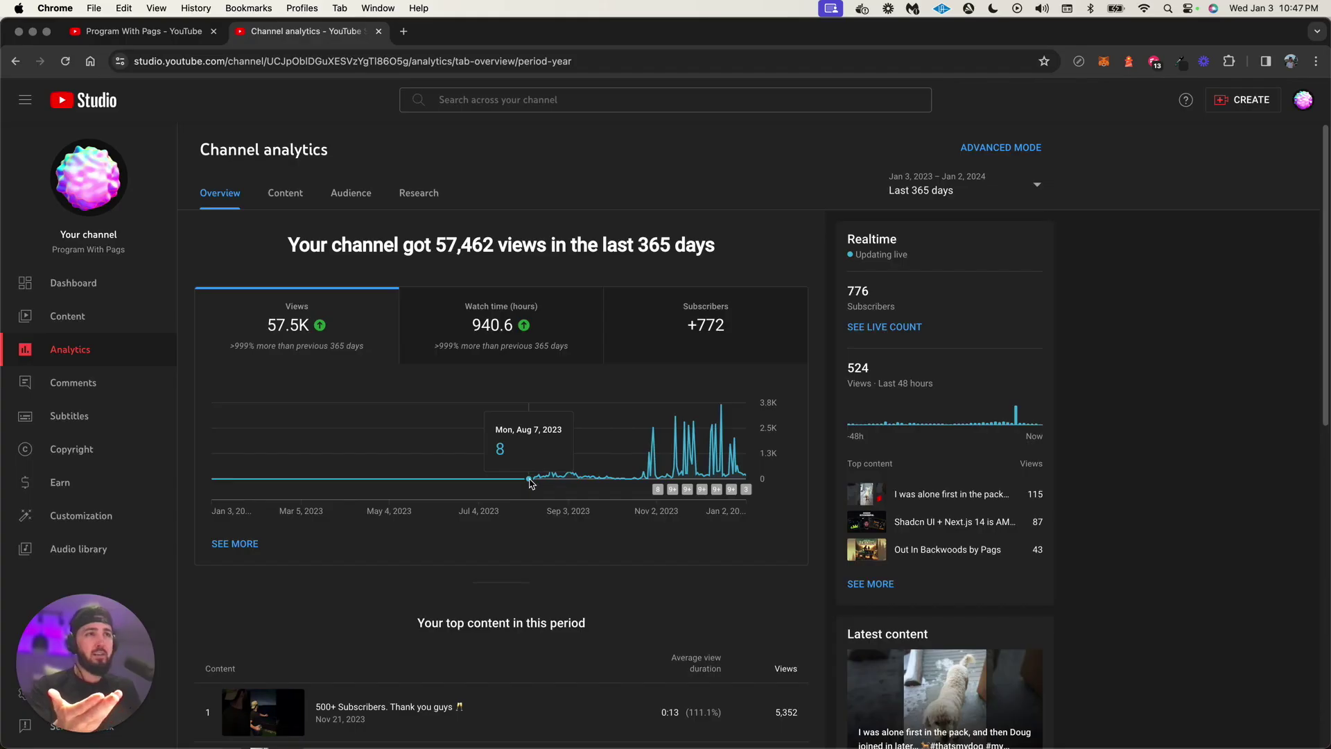
Highlight the 57,462 views total in the Last 365 days analytics headline.
left_click_drag(299, 245, 531, 241)
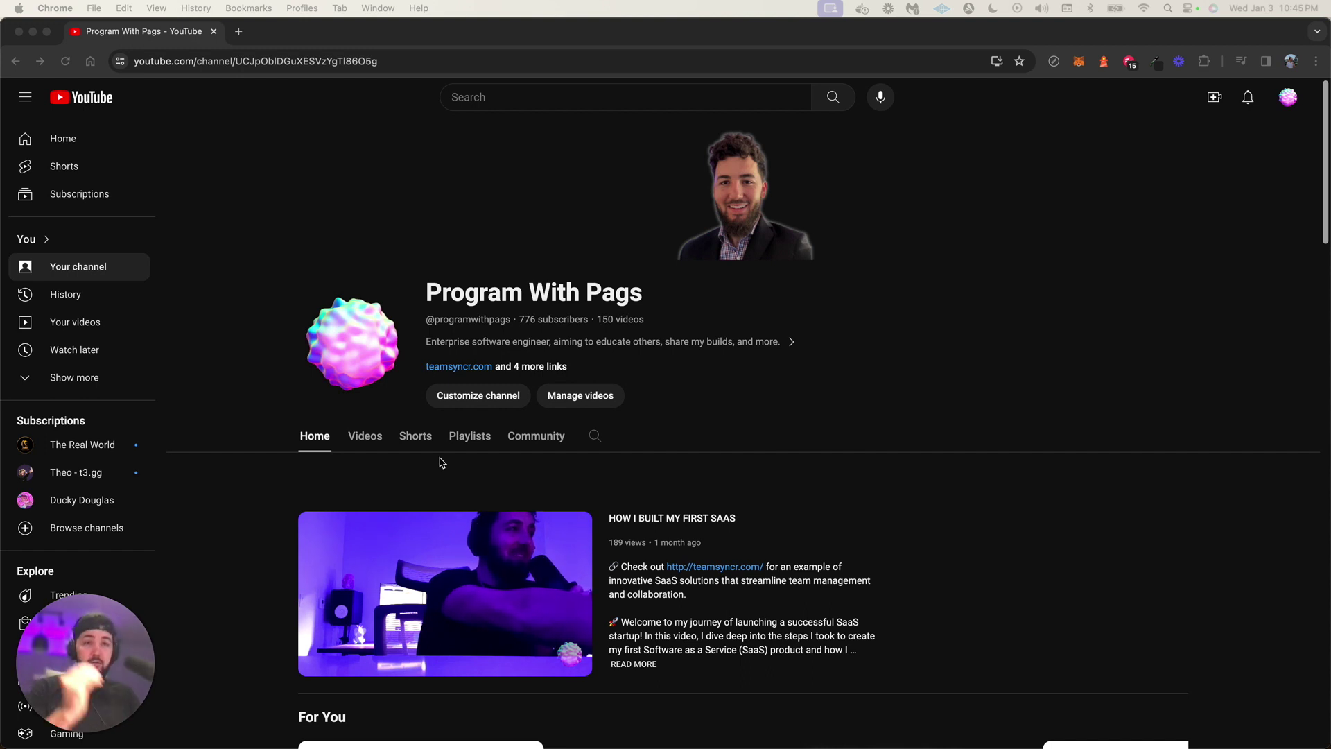
Browse the channel's Videos and Shorts tabs, then open a new browser tab.
left_click(374, 443)
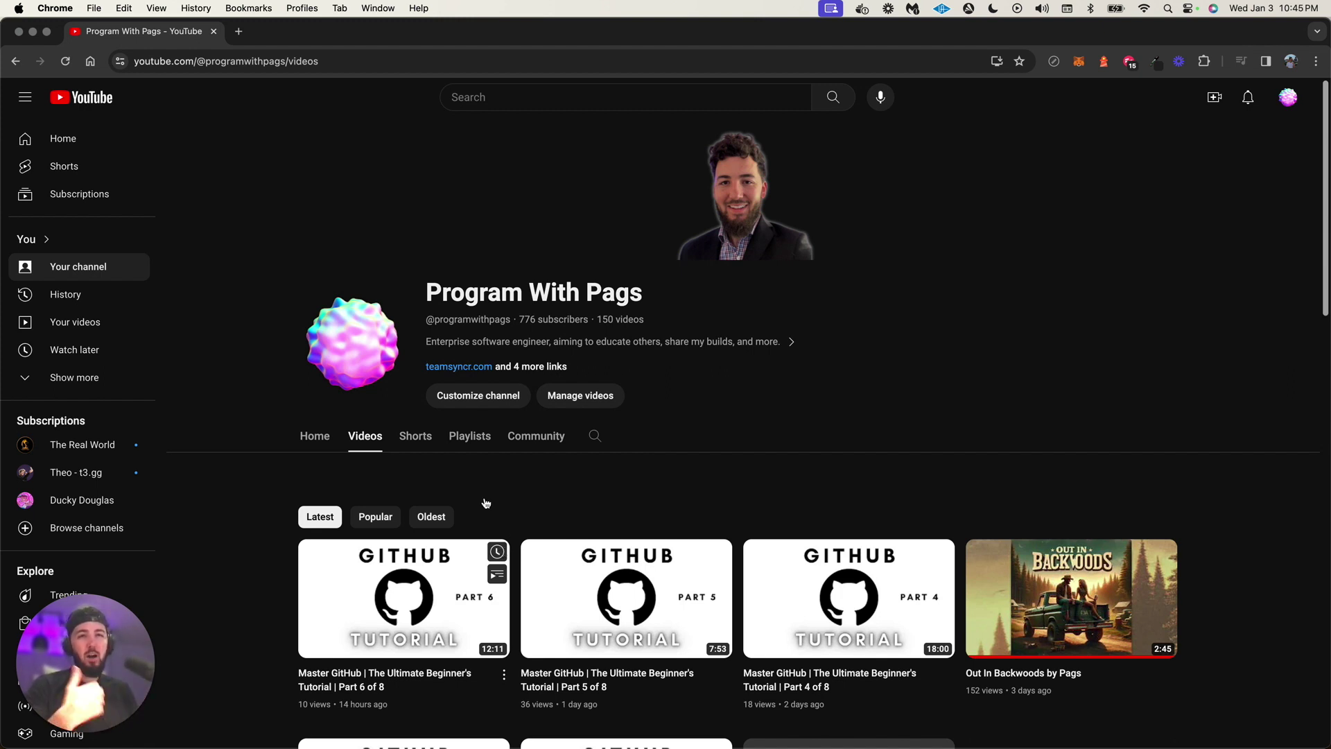
left_click(418, 439)
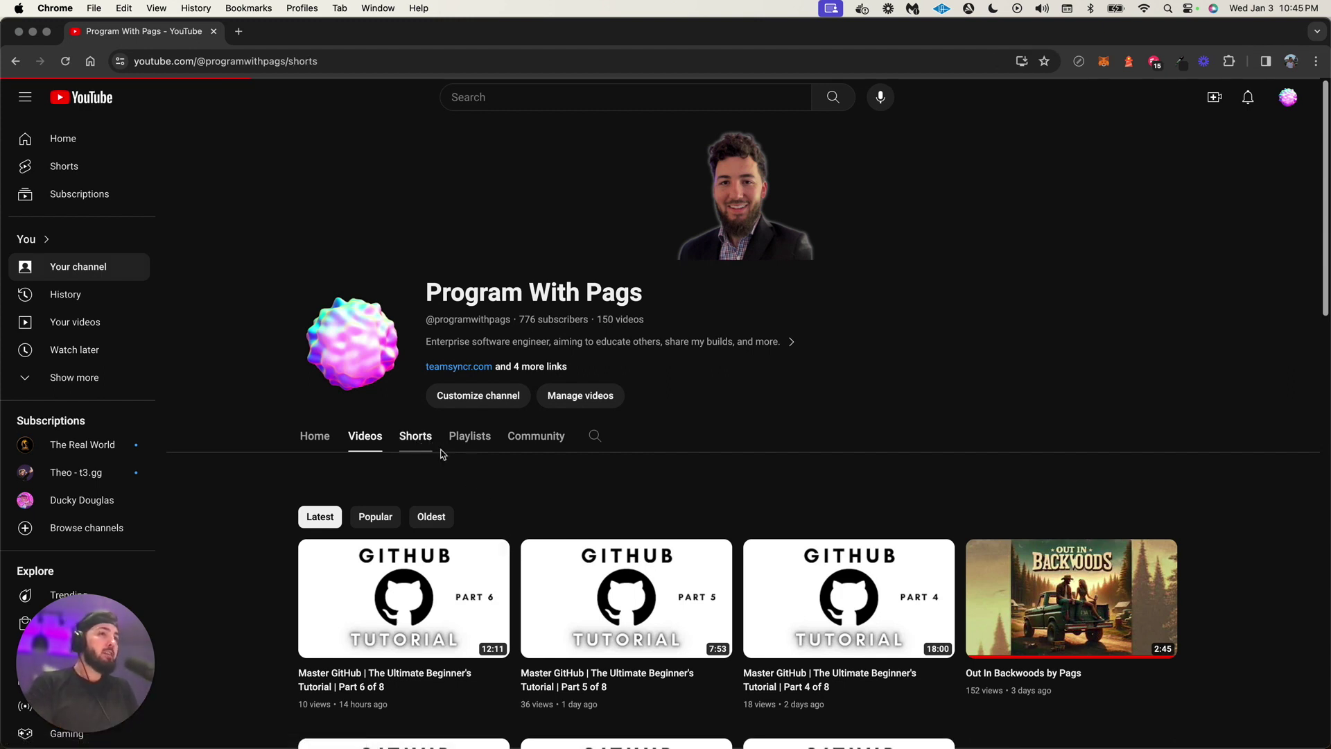
scroll(510, 513, "down", 5)
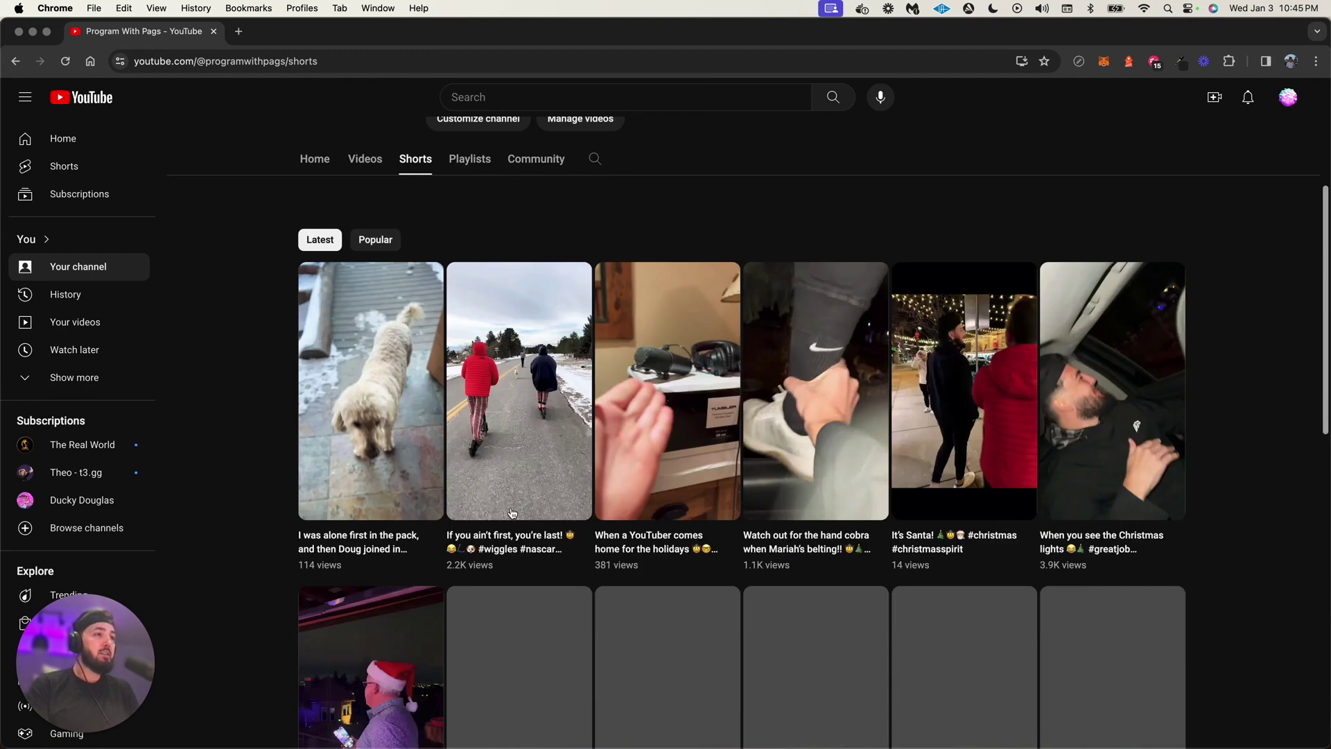
scroll(510, 513, "down", 5)
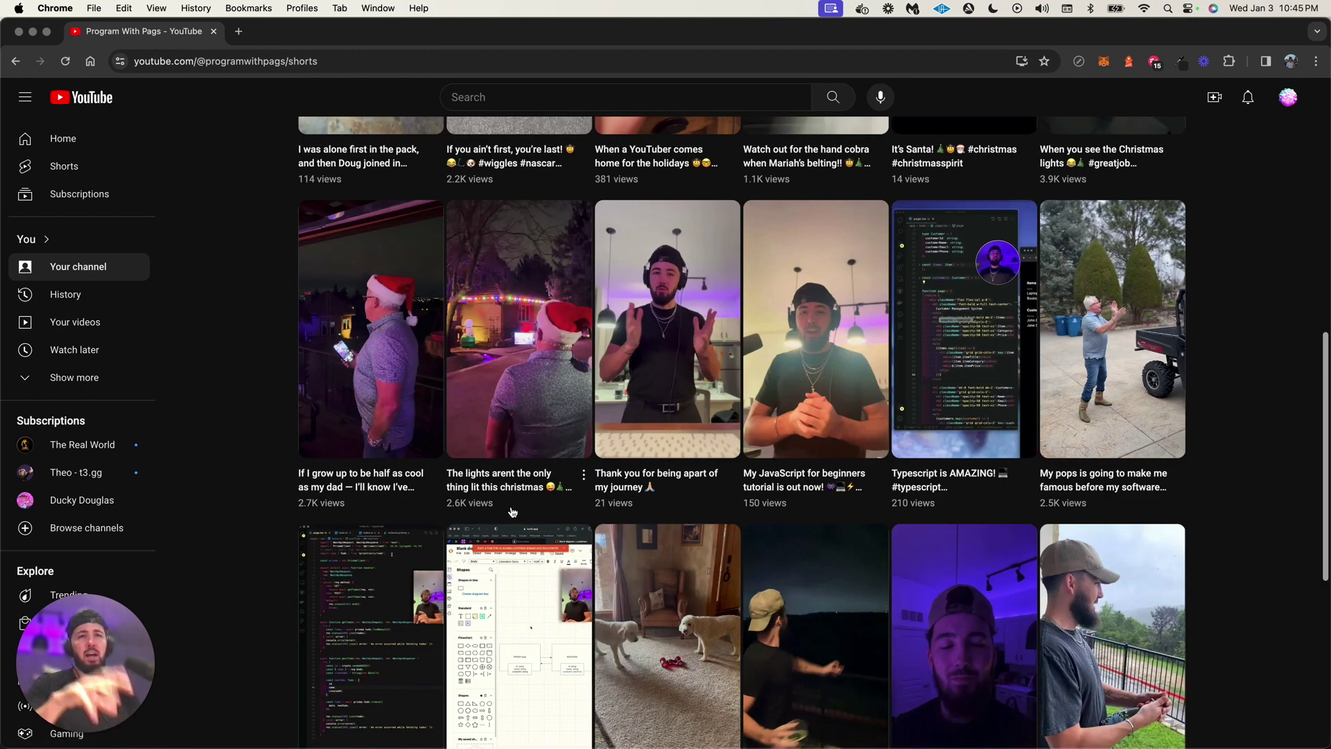
scroll(510, 510, "down", 5)
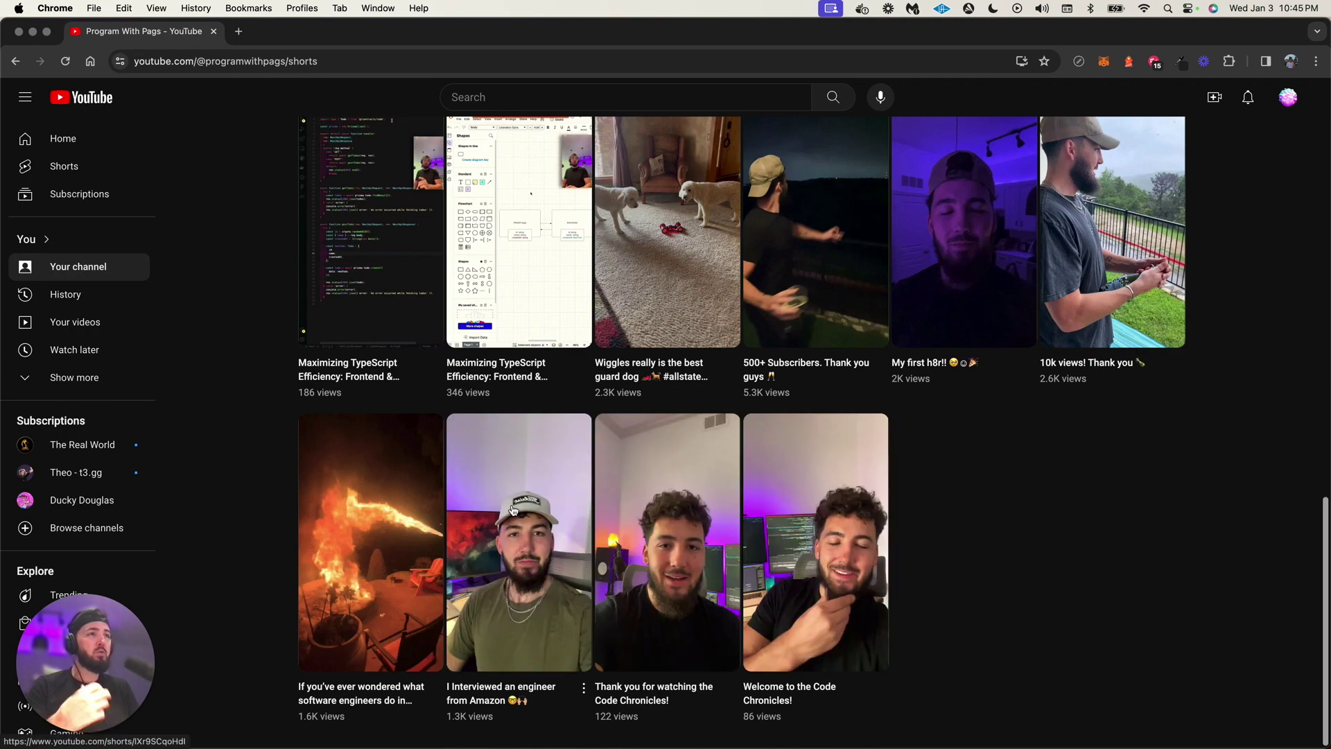
scroll(511, 510, "up", 15)
left_click(497, 399)
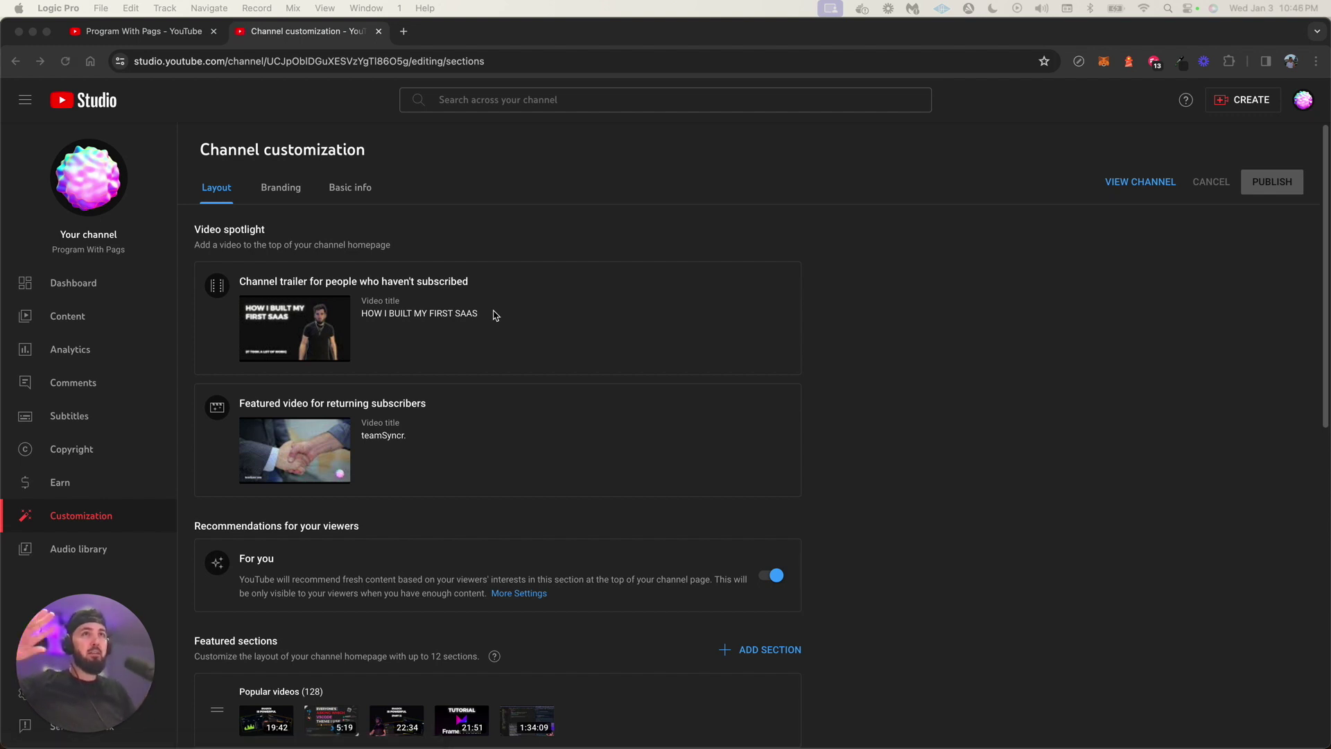
Go to the Studio Content section listing the channel's uploaded videos.
left_click(80, 317)
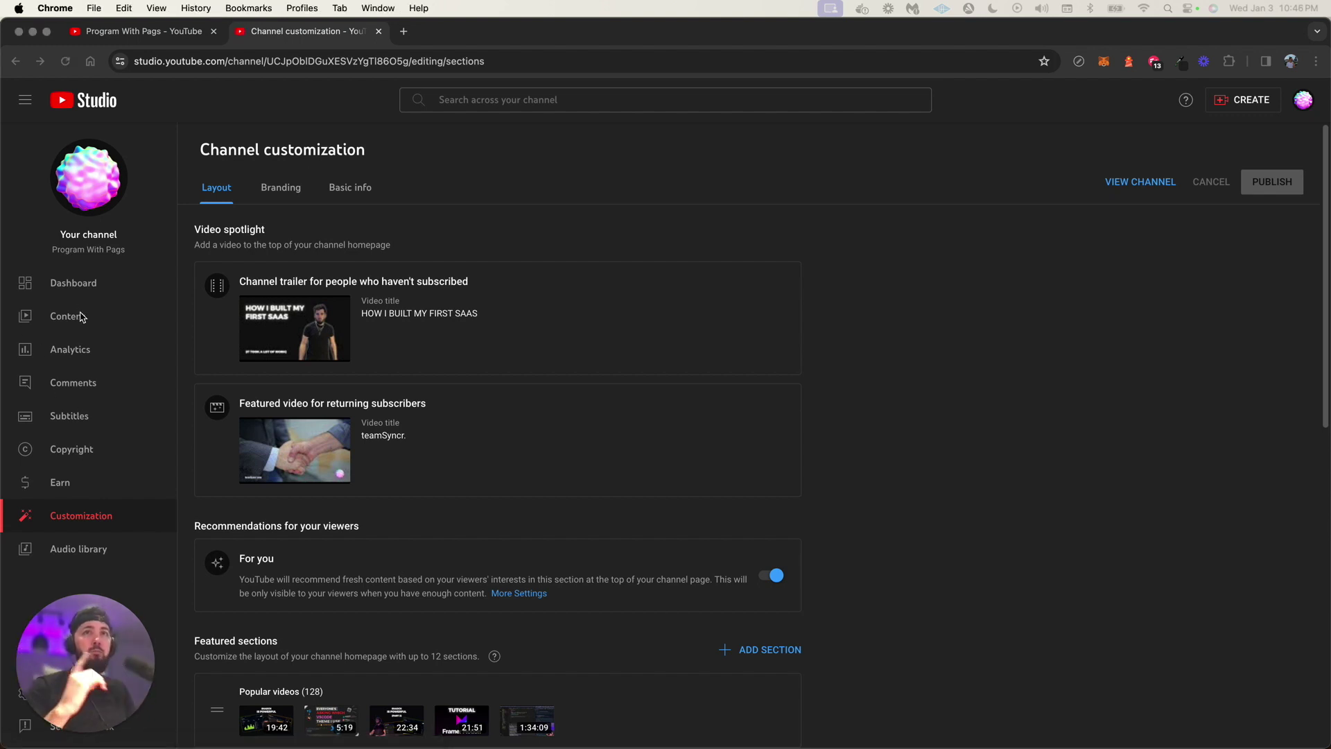
left_click(75, 319)
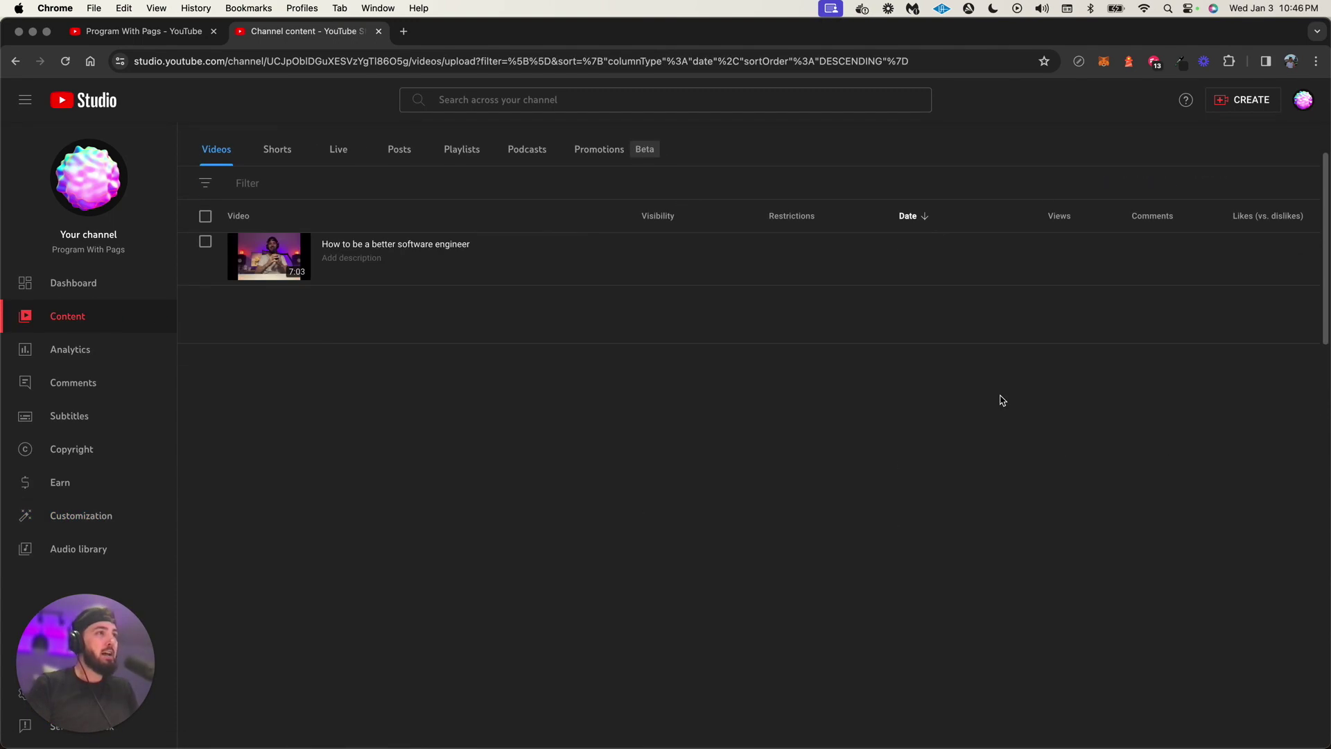
scroll(1040, 447, "down", 15)
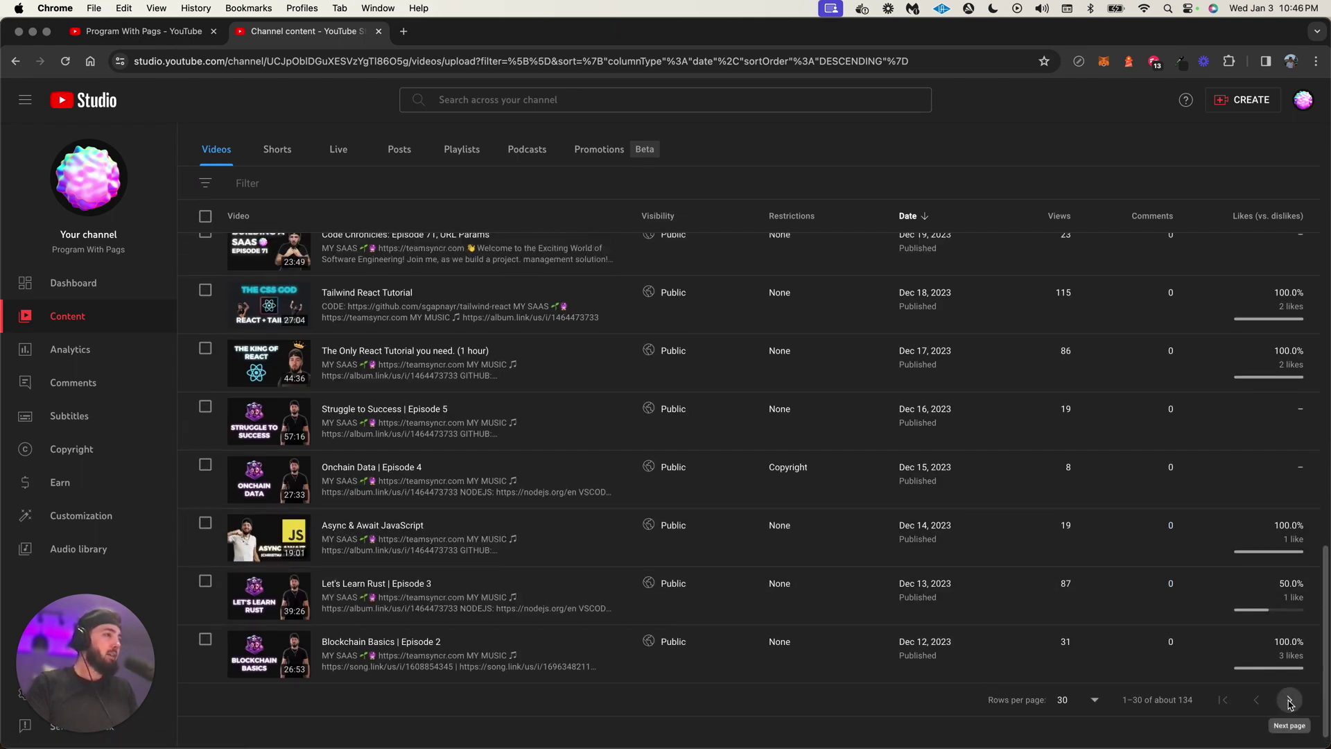
Page through uploaded videos to the last page and back to December 2023, view Shorts, then Analytics.
left_click(1289, 701)
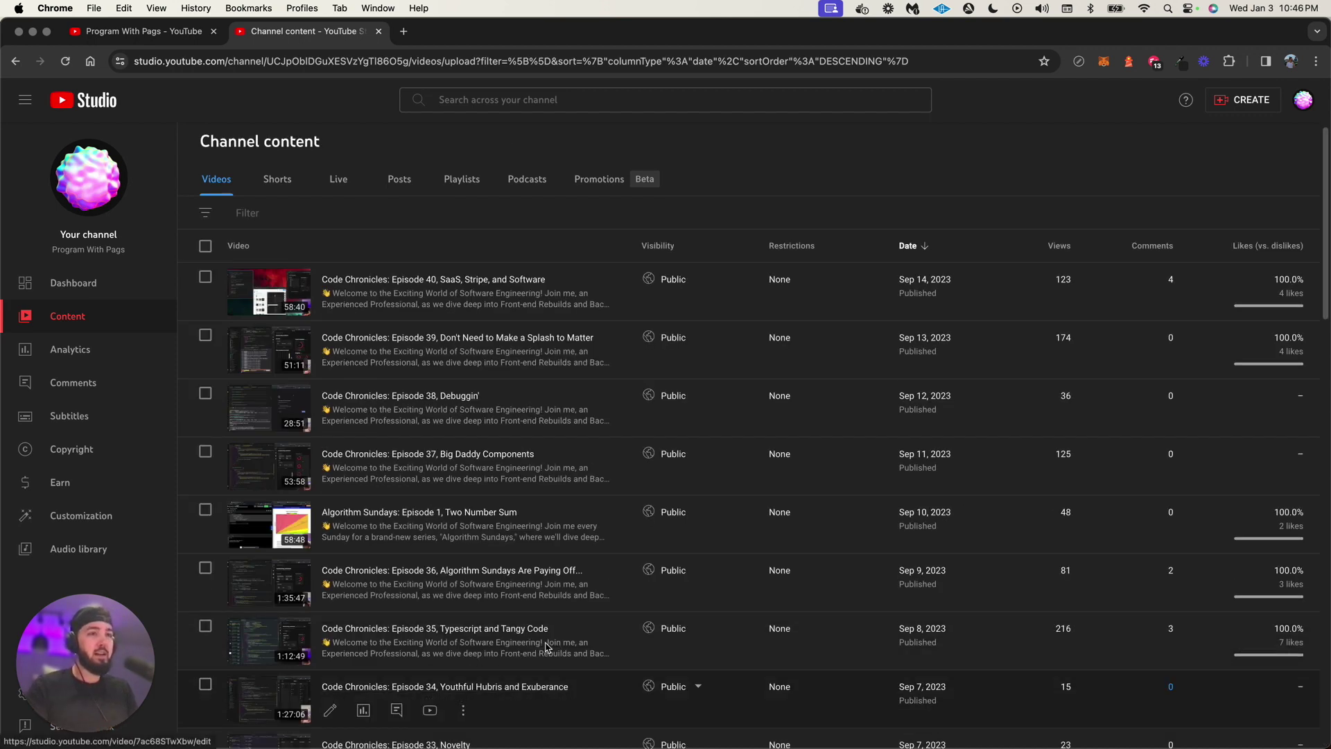
scroll(1292, 674, "down", 15)
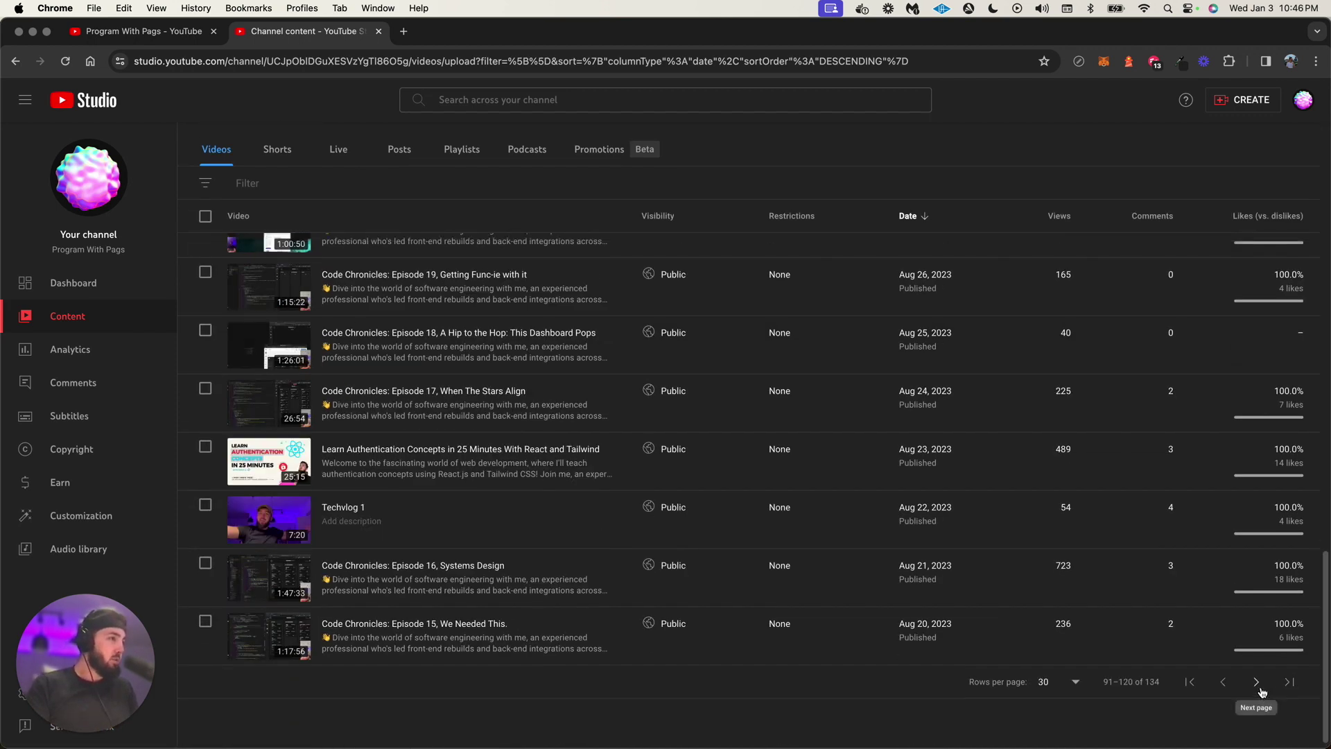
left_click(1257, 682)
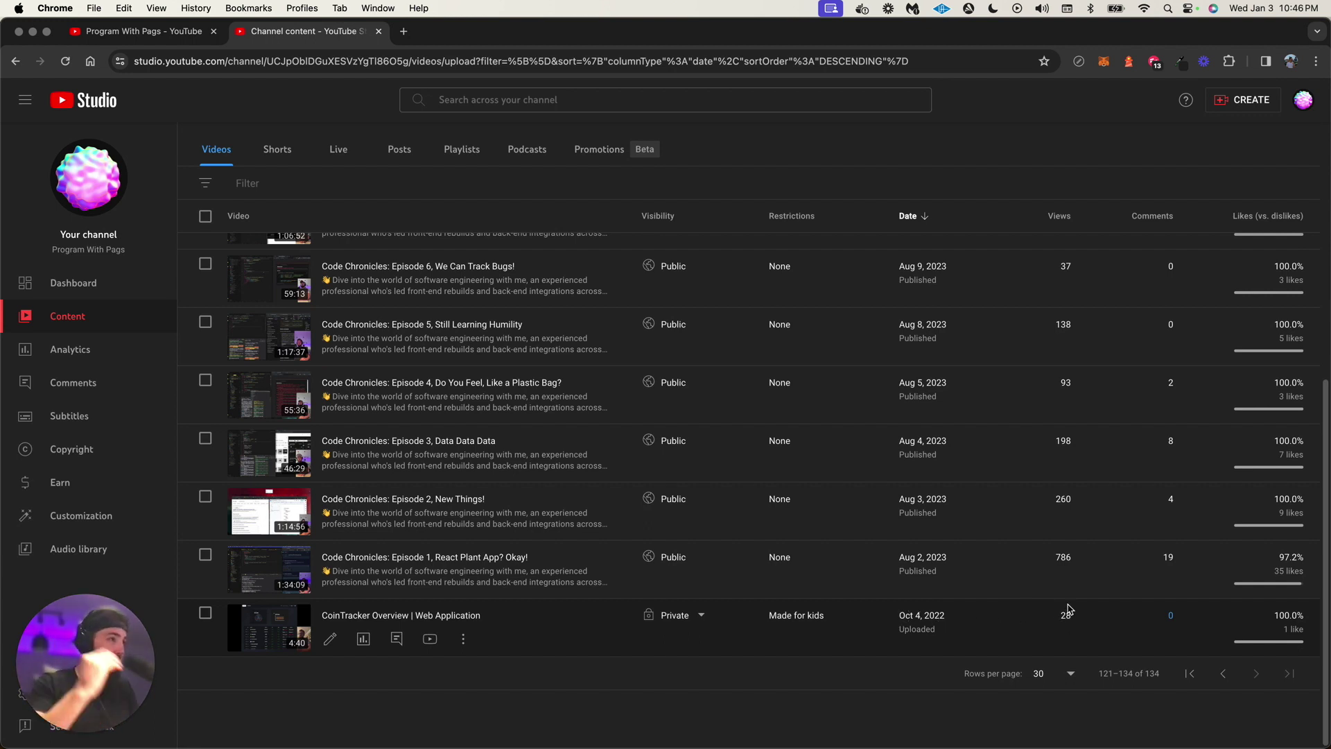
mouse_move(960, 564)
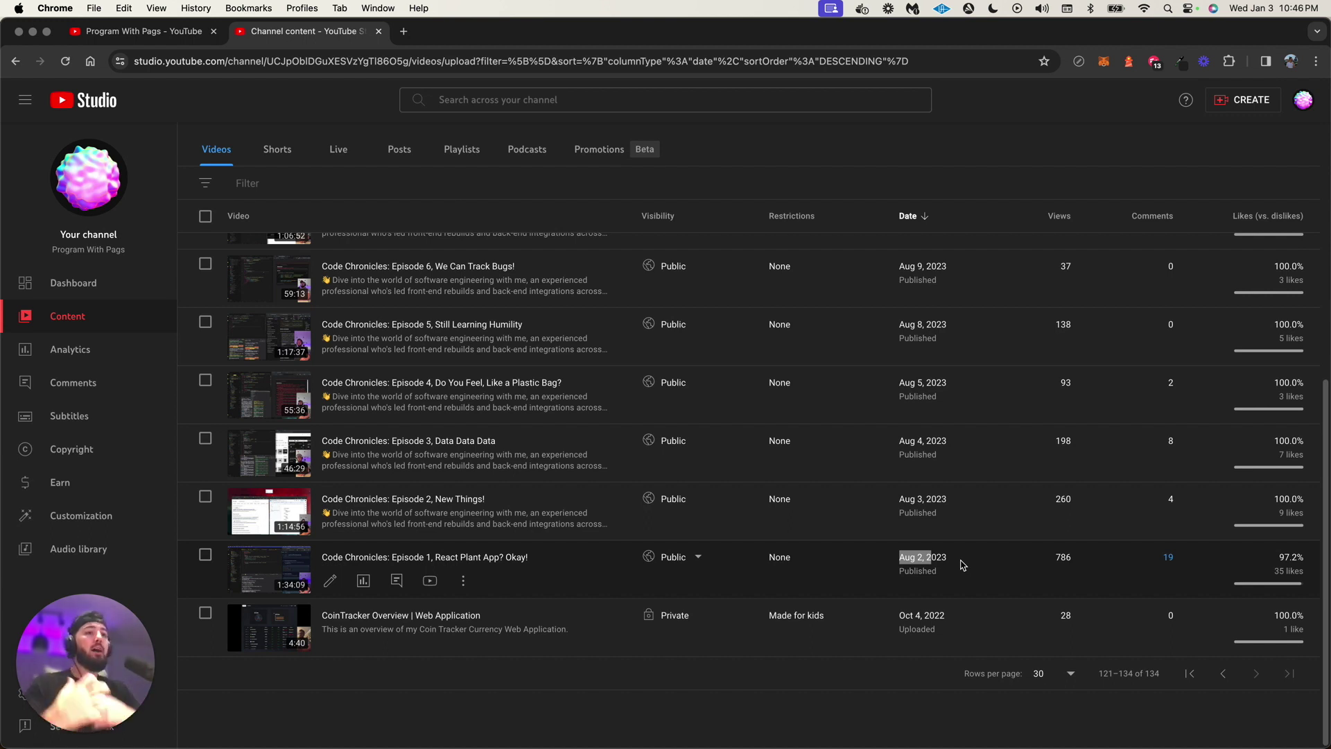
mouse_move(728, 569)
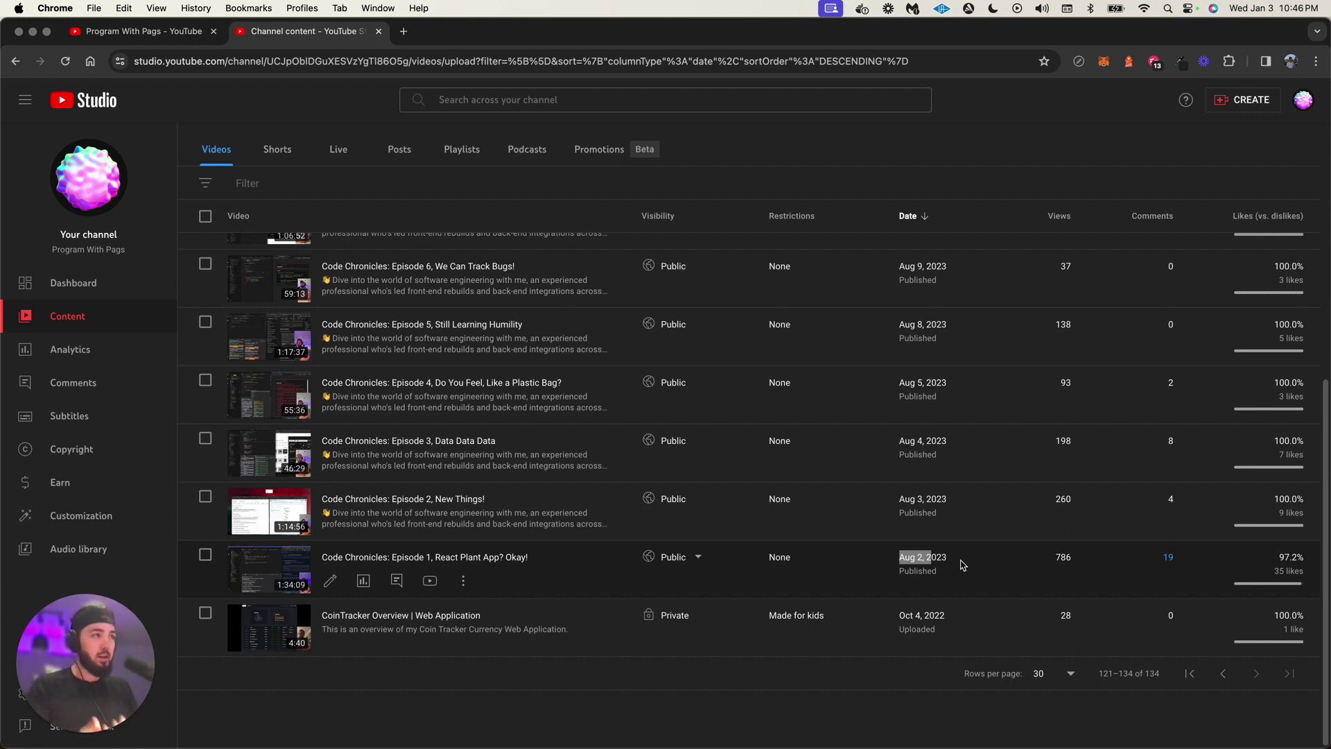
scroll(1054, 576, "up", 1)
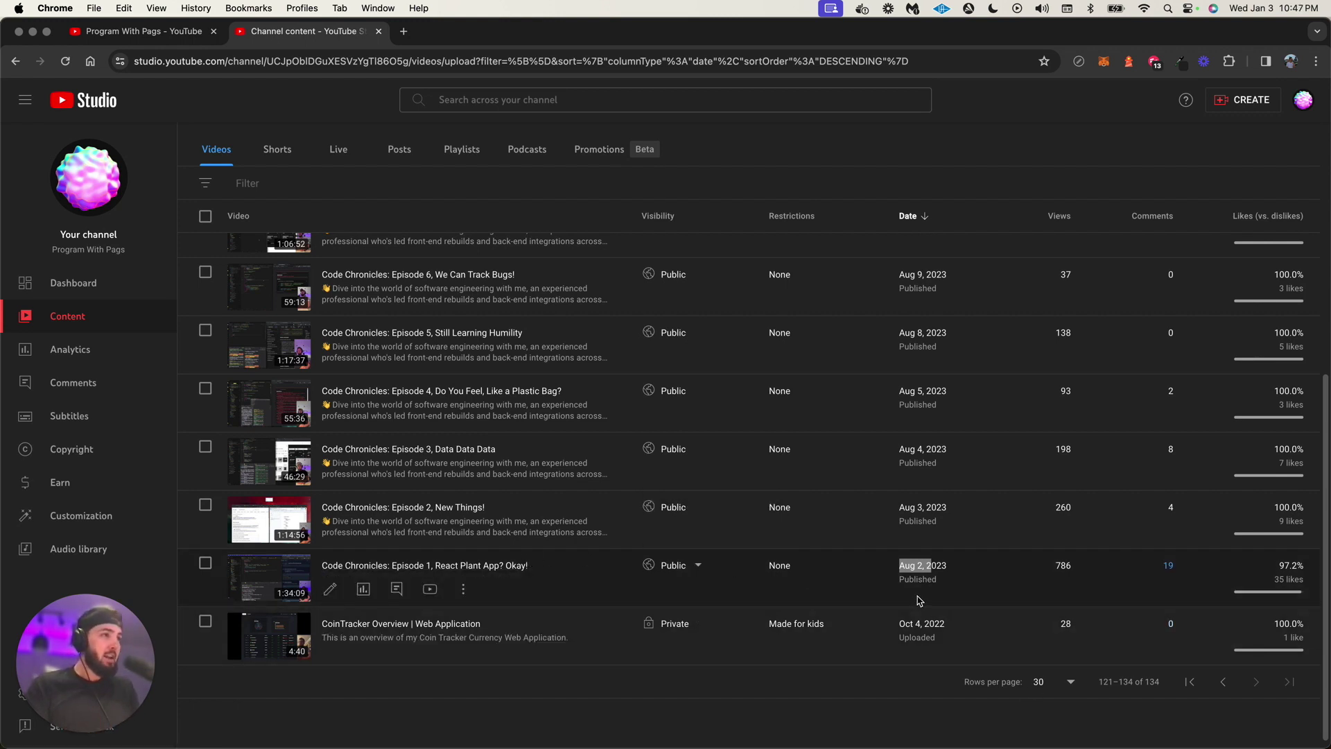
scroll(920, 585, "up", 1)
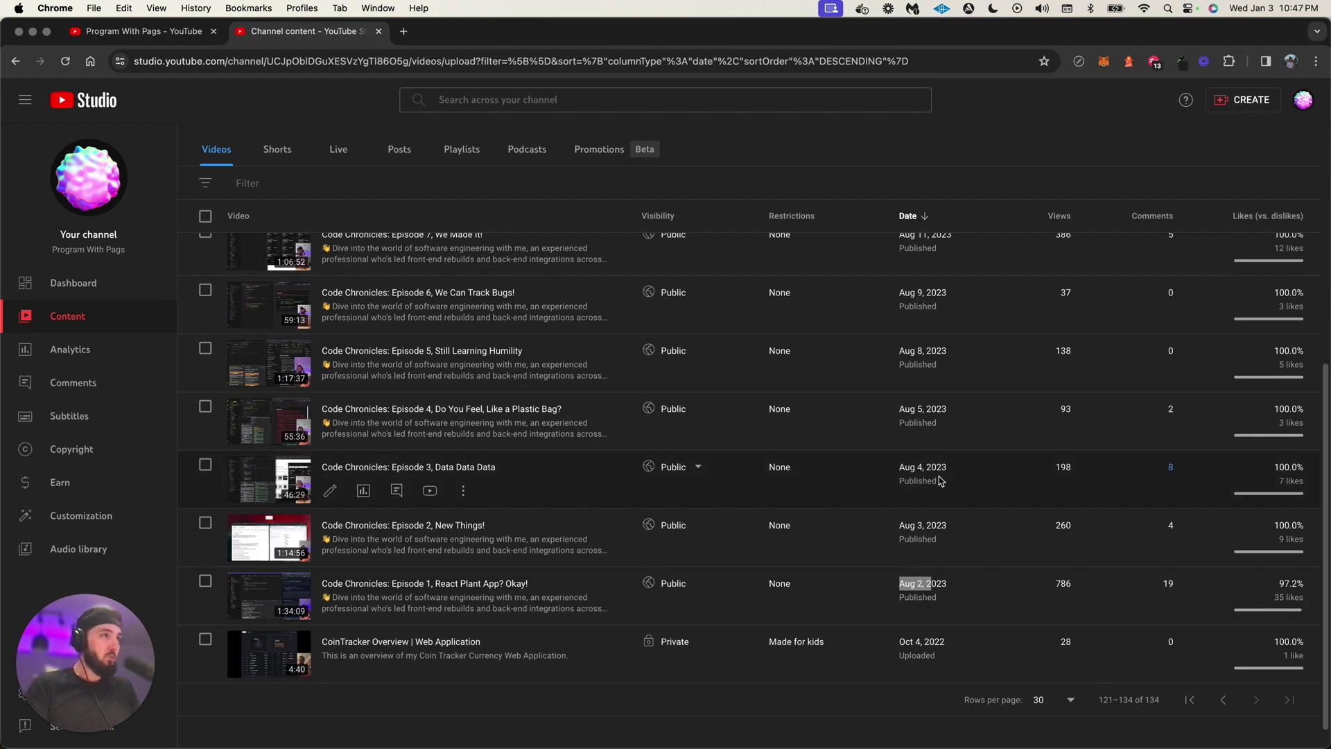
scroll(940, 425, "up", 2)
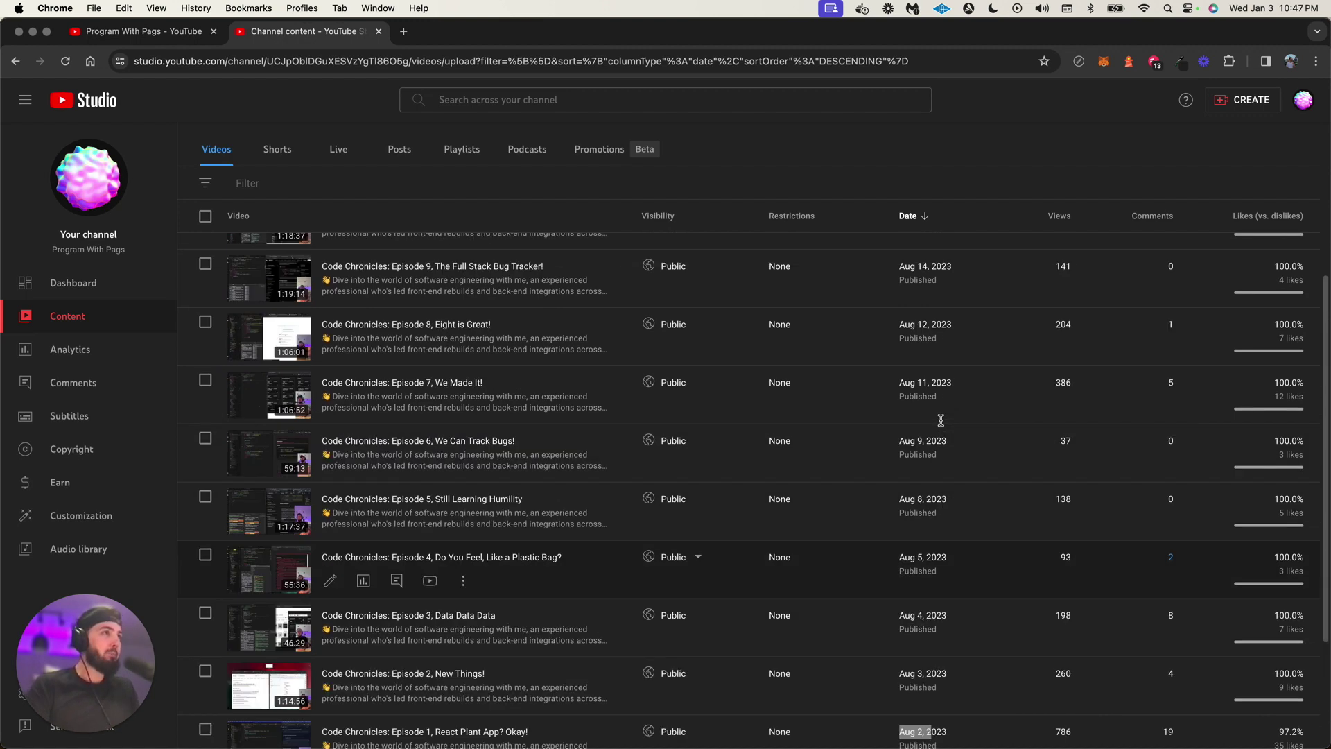
scroll(942, 425, "up", 1)
scroll(946, 423, "up", 3)
scroll(949, 422, "down", 5)
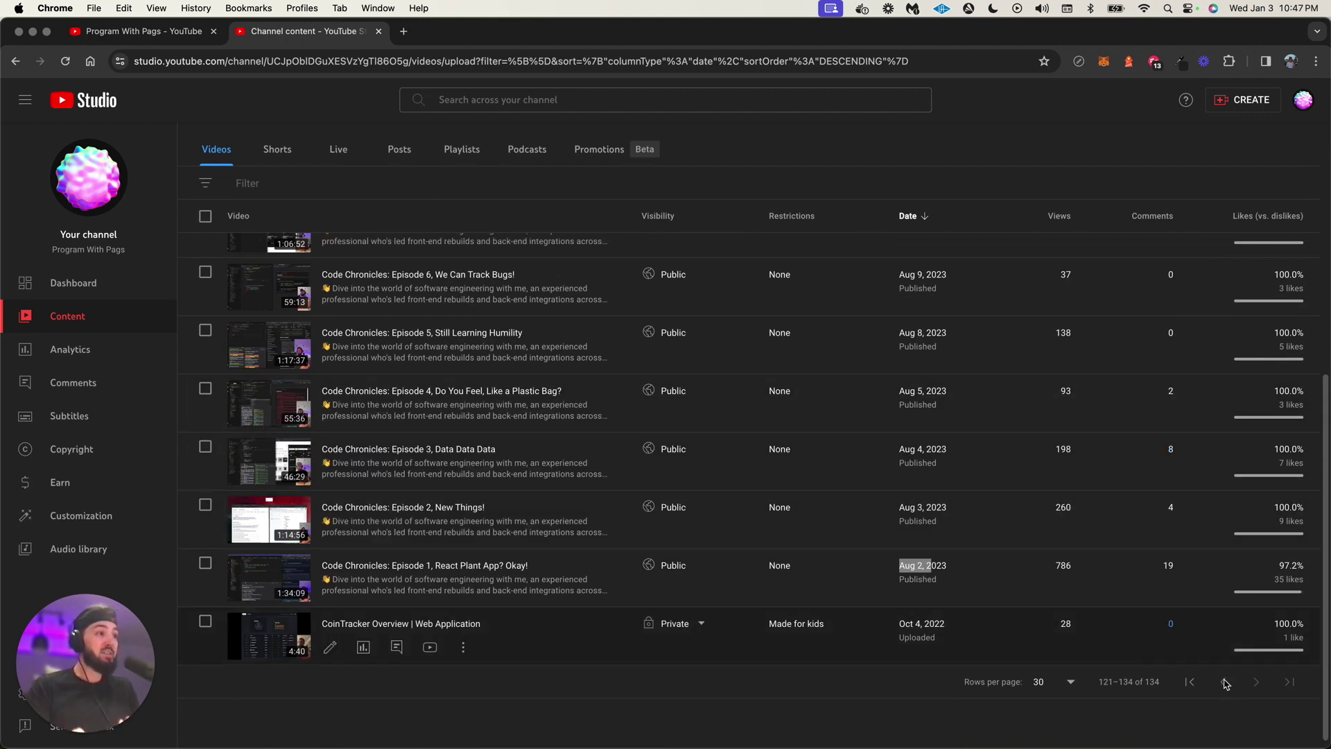
left_click(1228, 681)
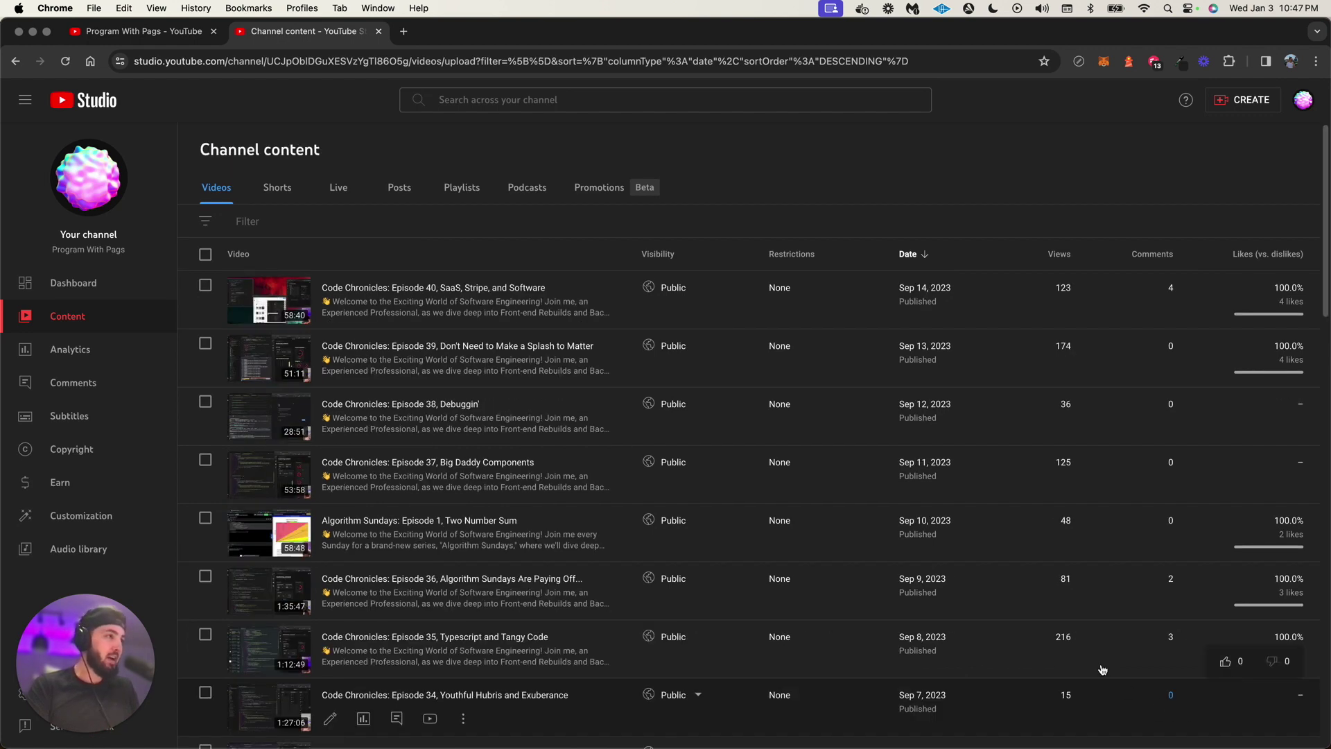
scroll(1103, 669, "down", 5)
left_click(1226, 682)
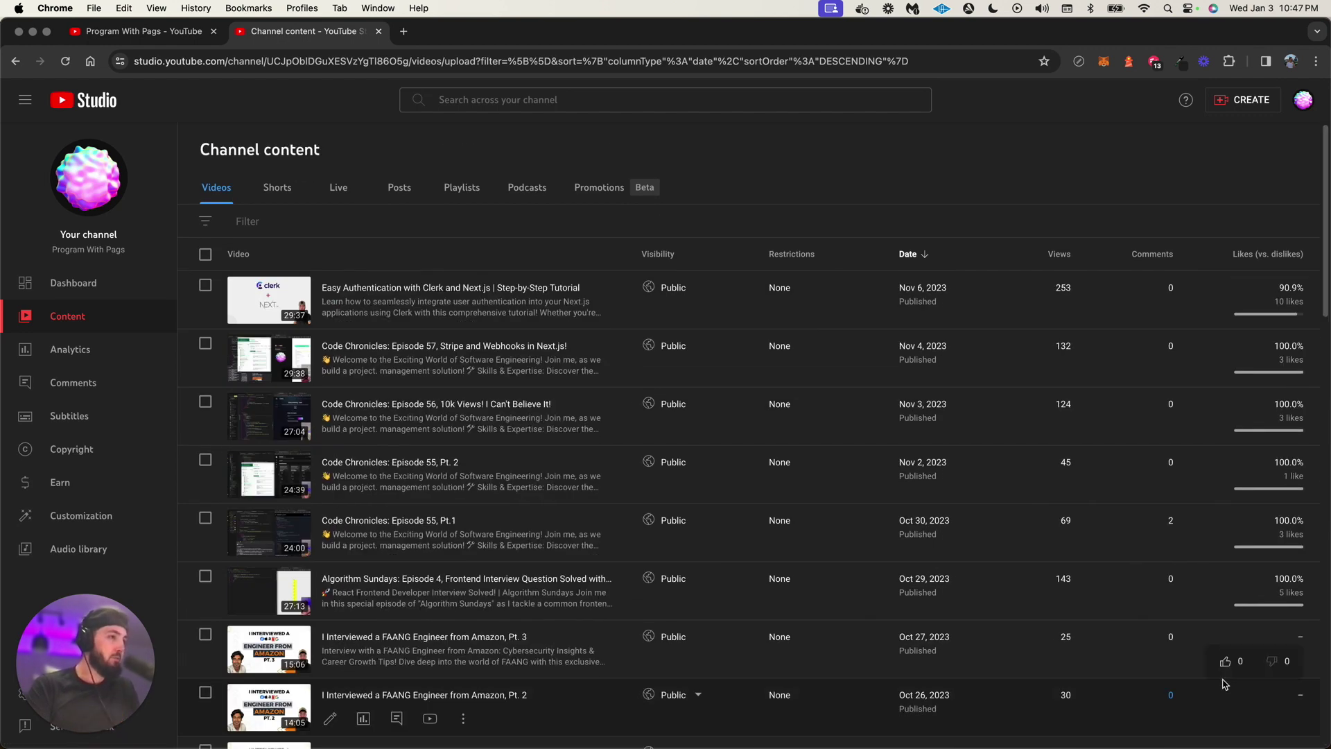
scroll(1153, 699, "down", 2)
scroll(1141, 695, "down", 10)
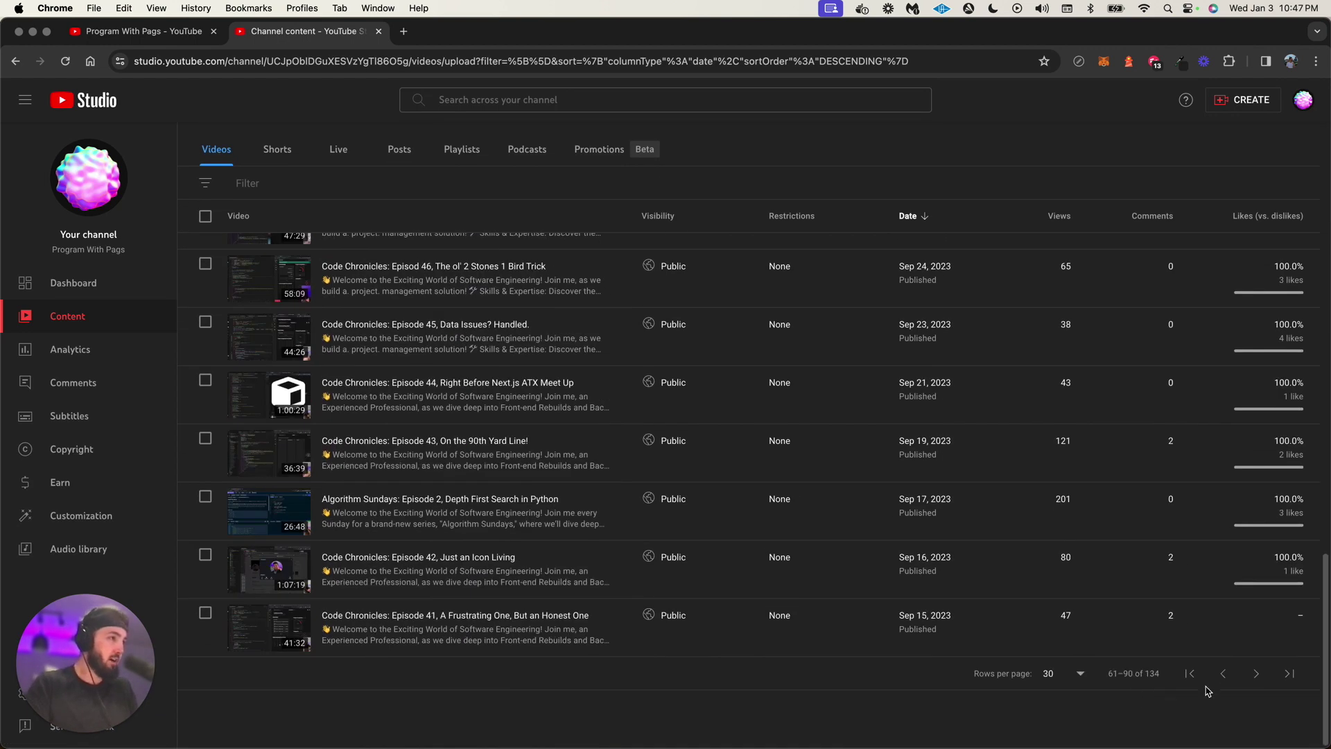
left_click(1223, 674)
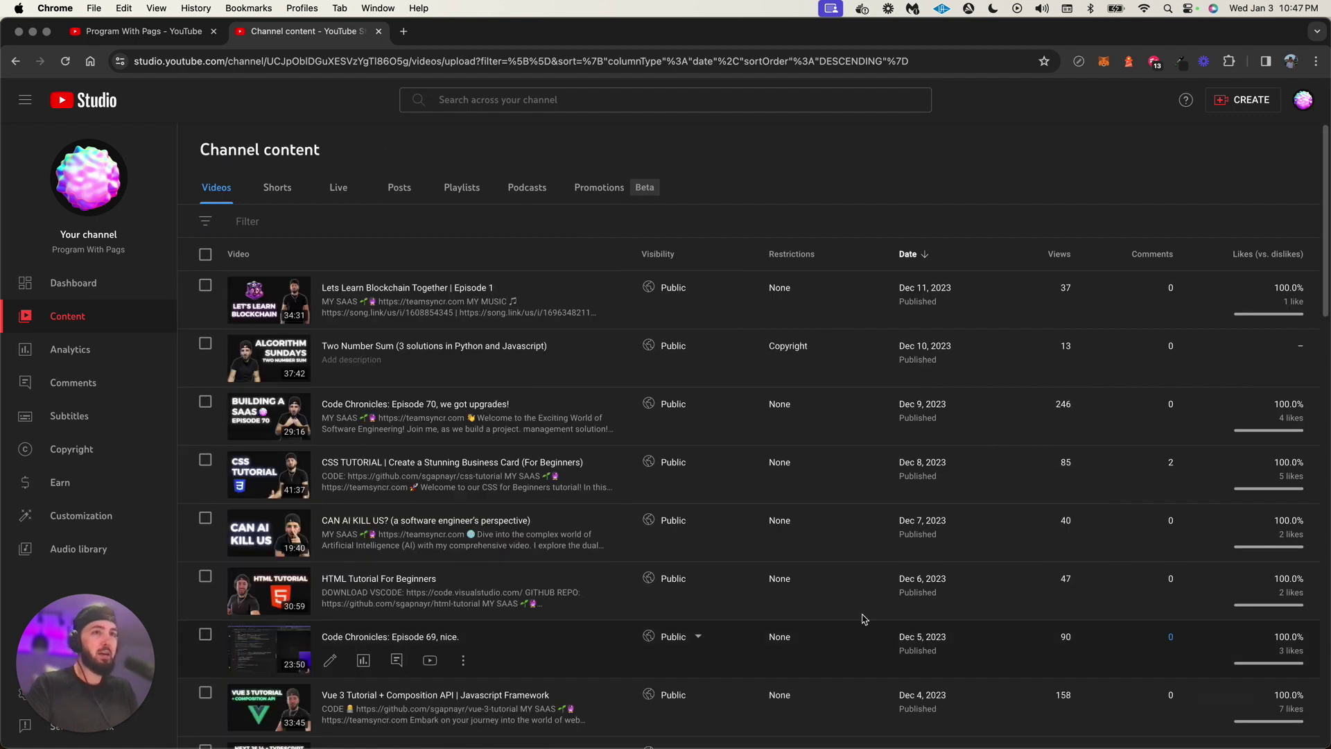
left_click(278, 188)
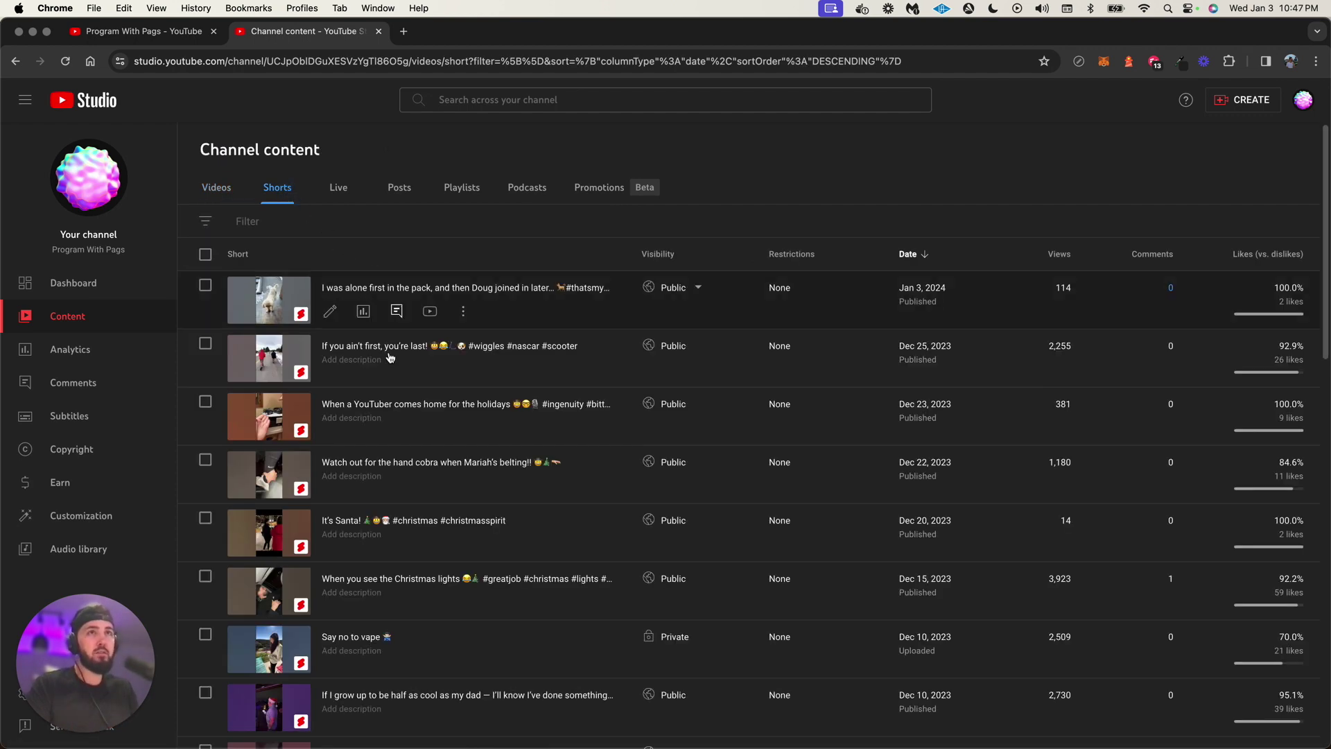
scroll(505, 555, "down", 3)
scroll(505, 555, "down", 3)
scroll(478, 553, "down", 4)
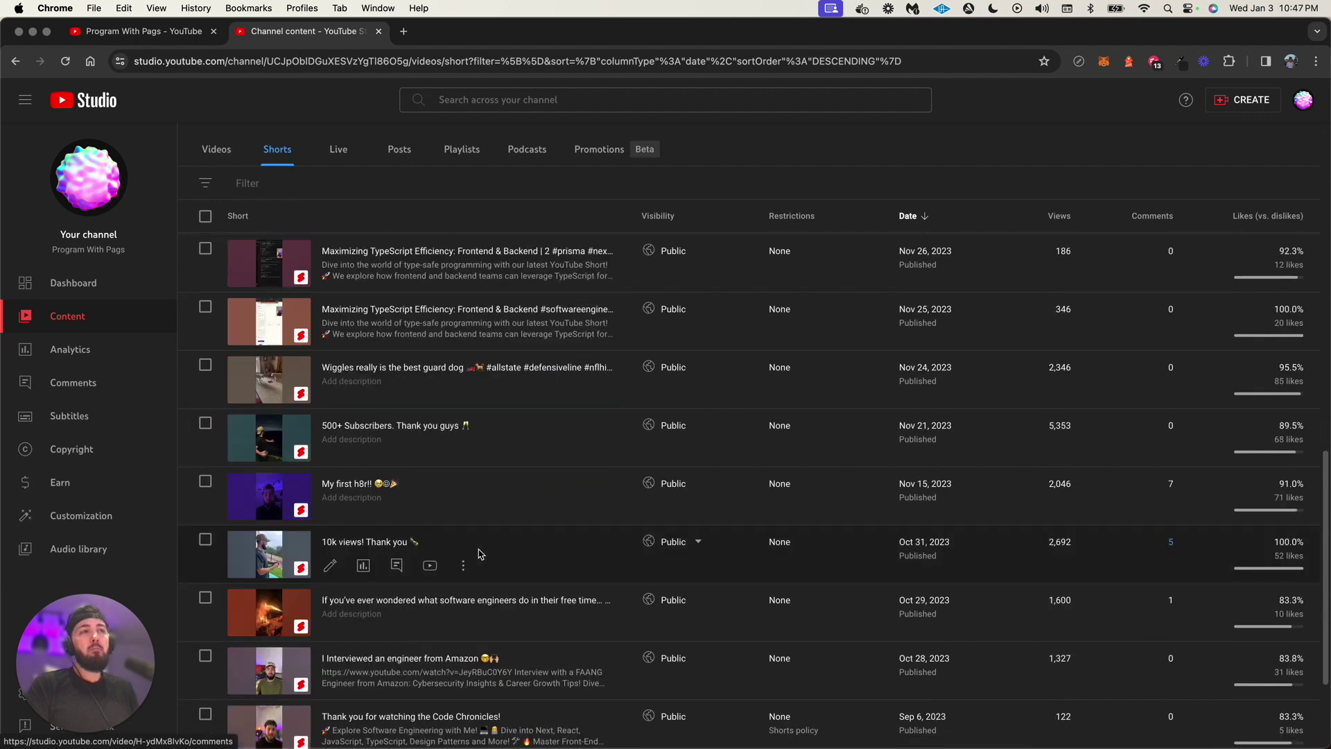
scroll(481, 554, "down", 3)
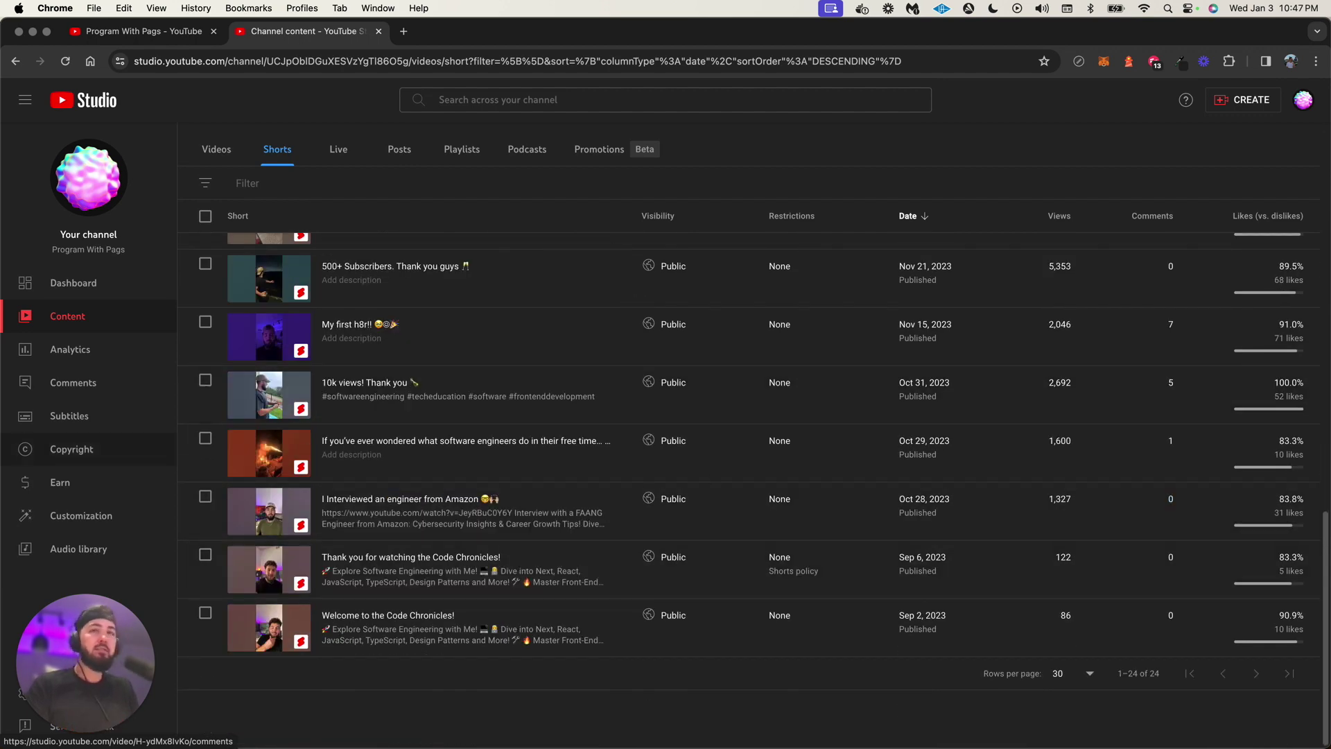
left_click(90, 359)
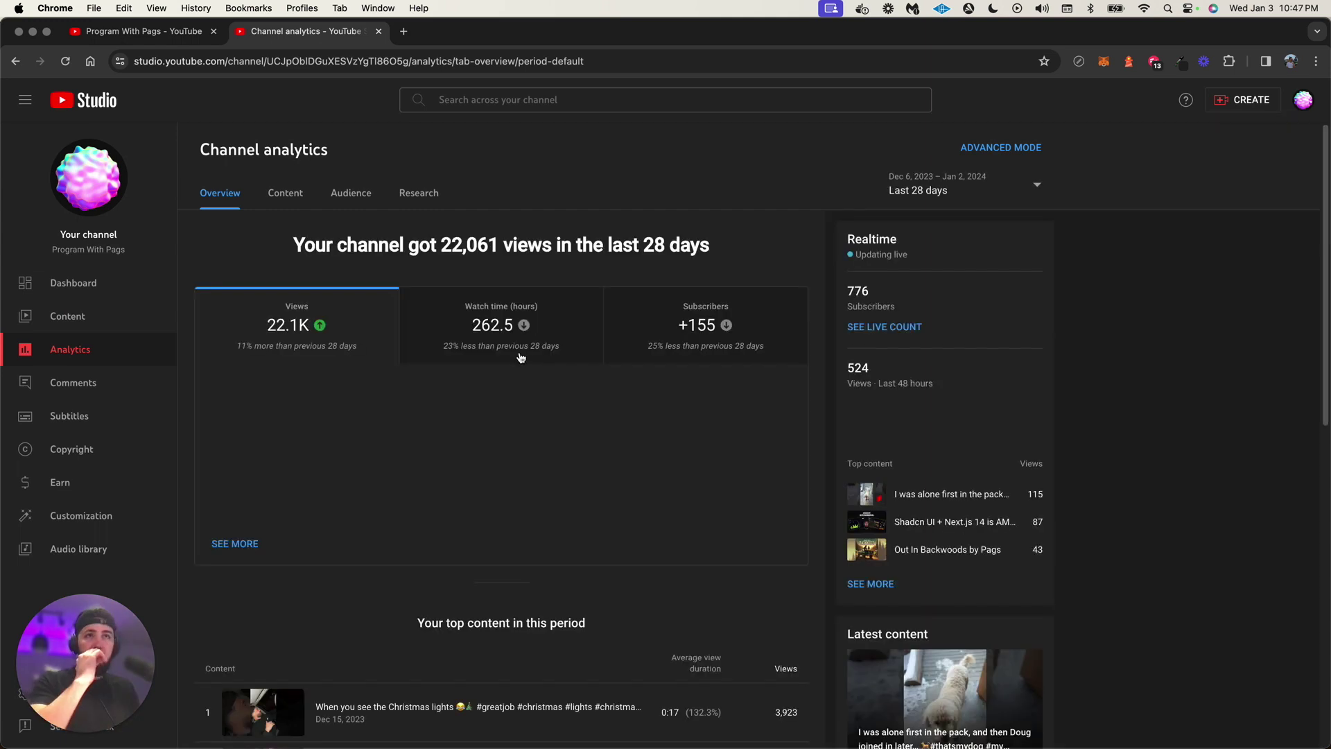
Switch analytics to the last 90 days and highlight the 49,347 views total.
left_click(958, 199)
left_click(674, 209)
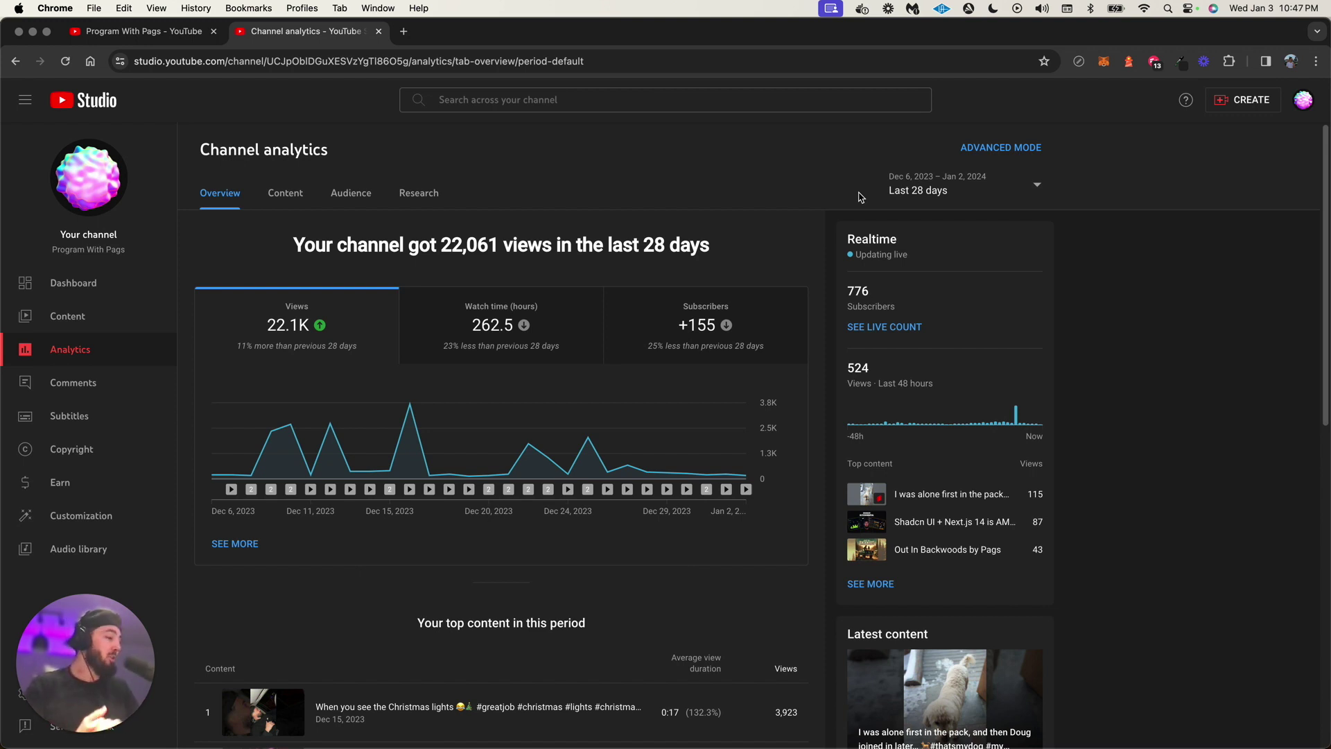
left_click(920, 183)
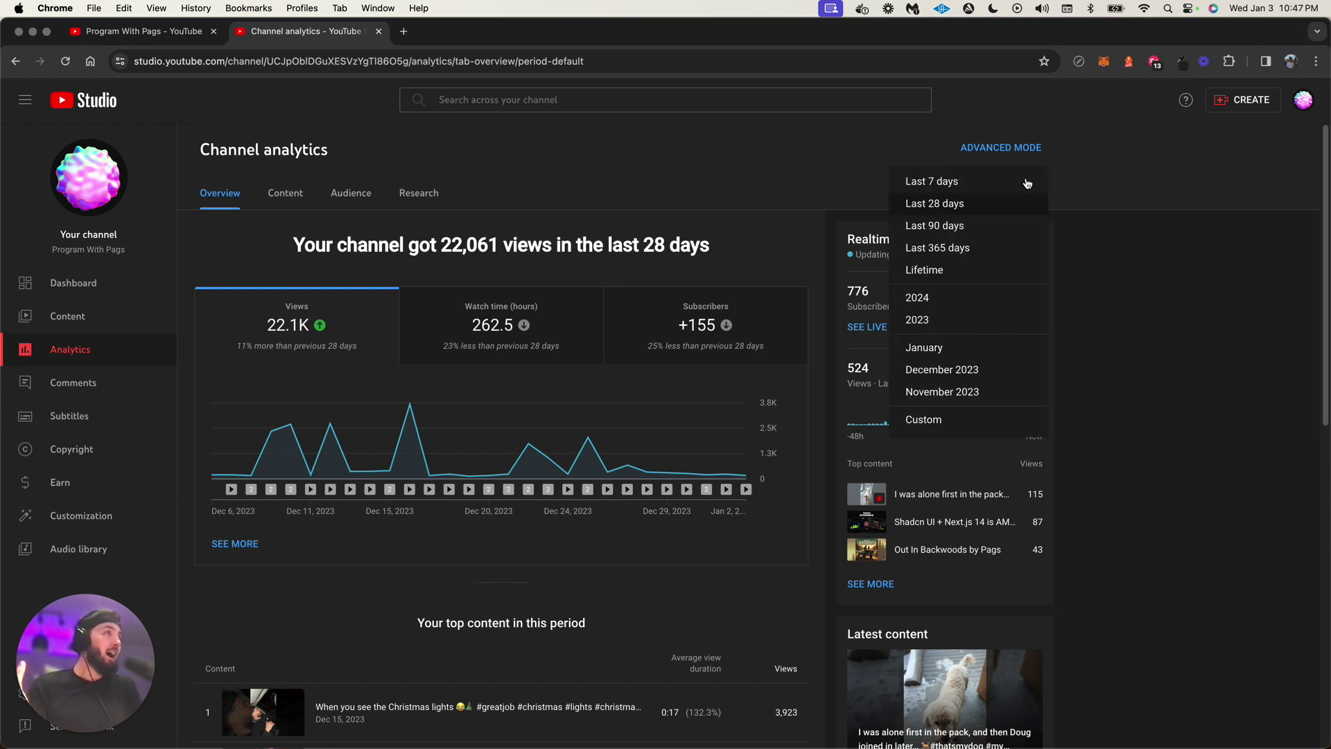
left_click(950, 230)
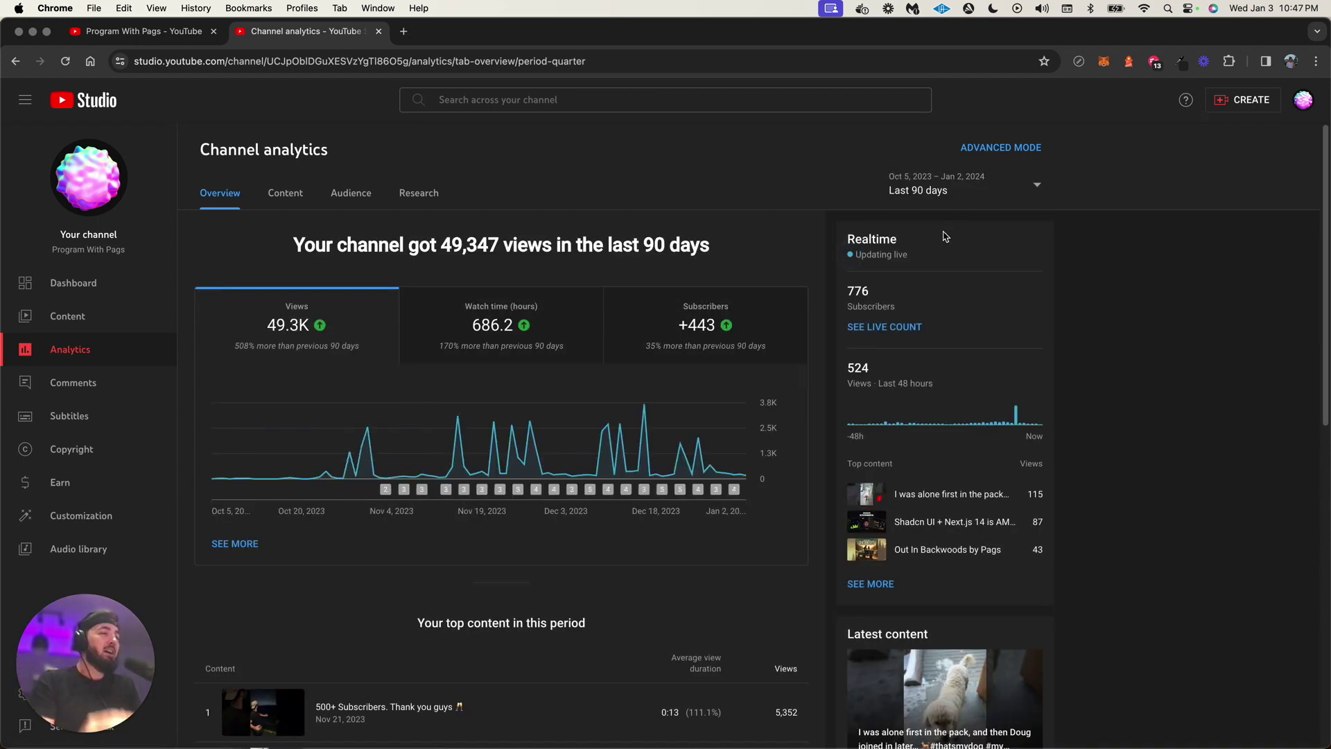
left_click_drag(315, 243, 567, 243)
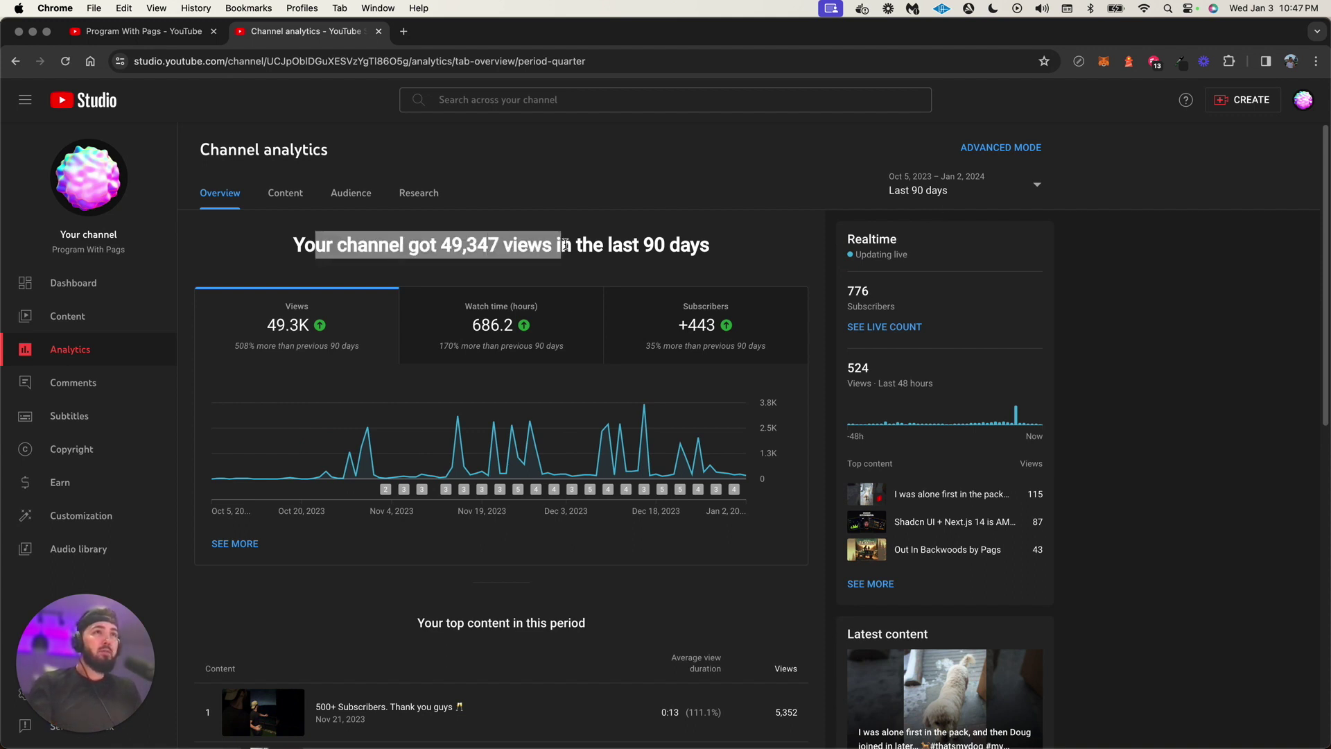
Return to the last 365 days, highlight 57,462 views, and chart watch time, then subscribers.
left_click(926, 191)
left_click(951, 248)
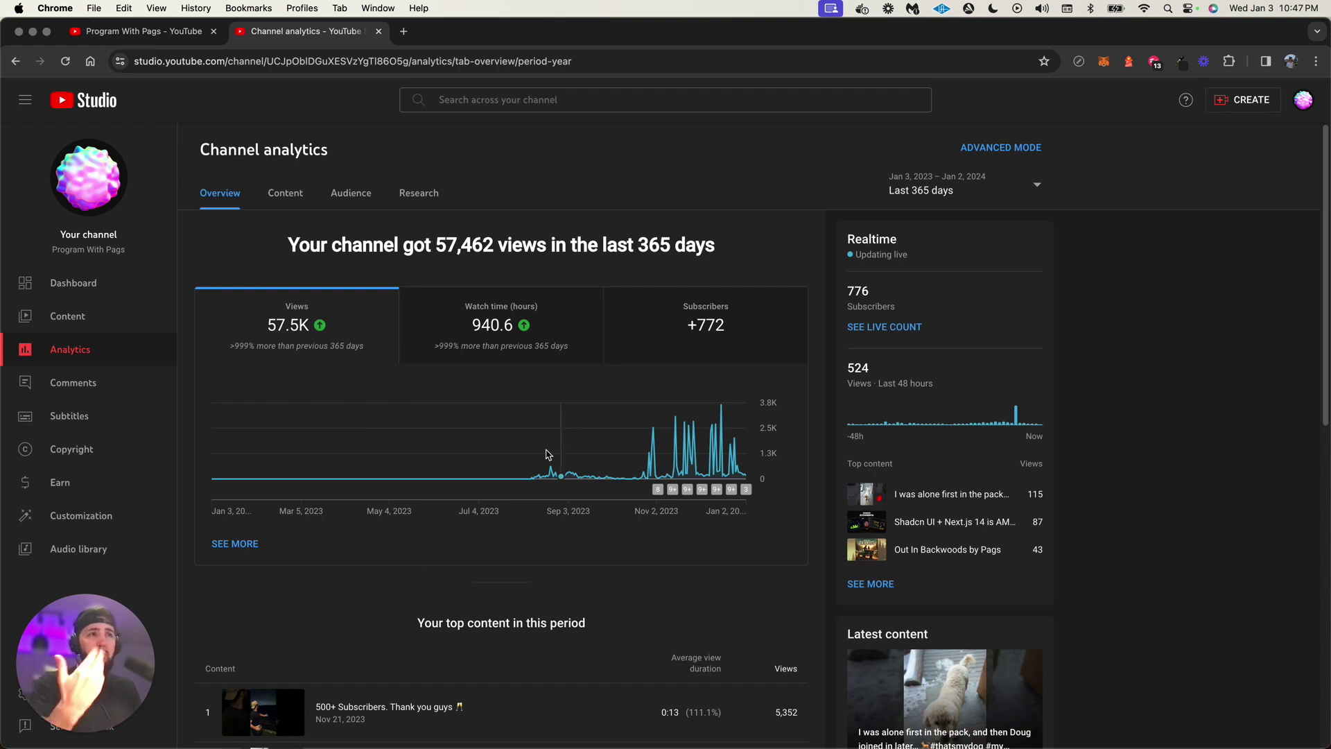
mouse_move(529, 478)
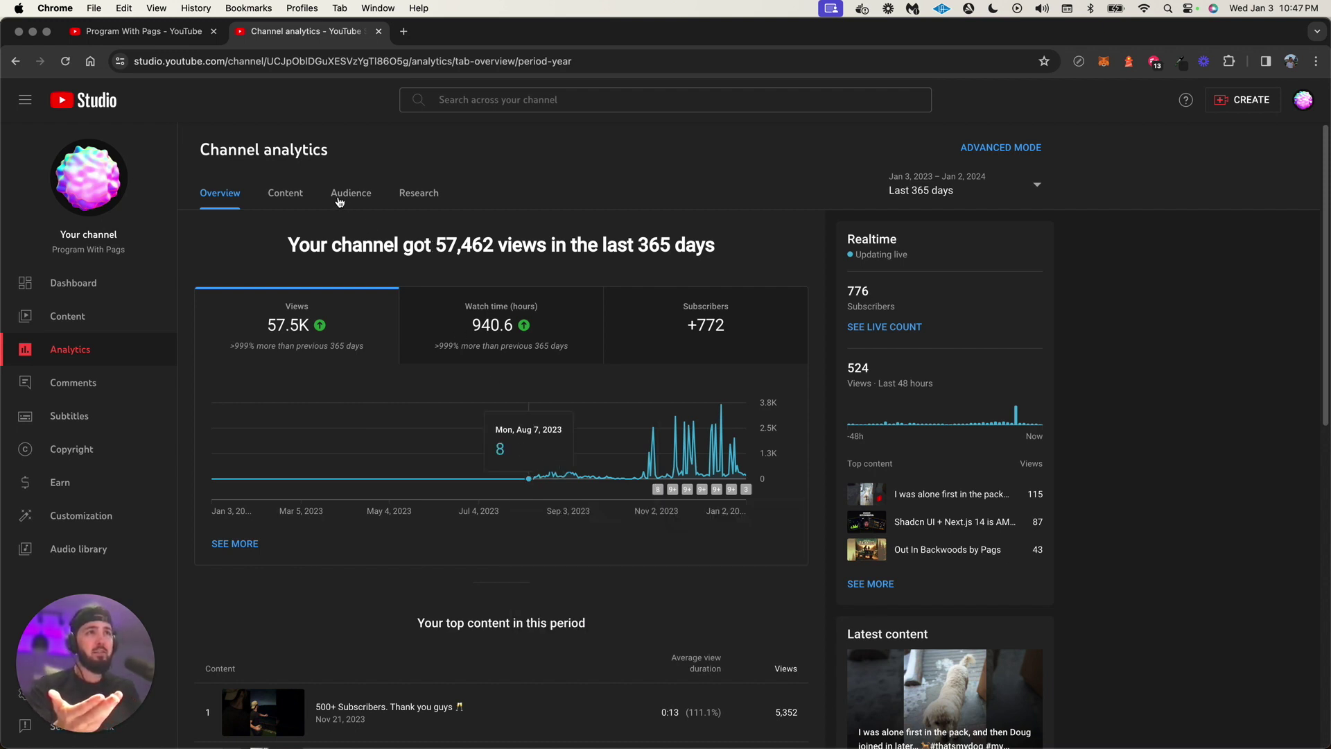
left_click_drag(288, 244, 533, 237)
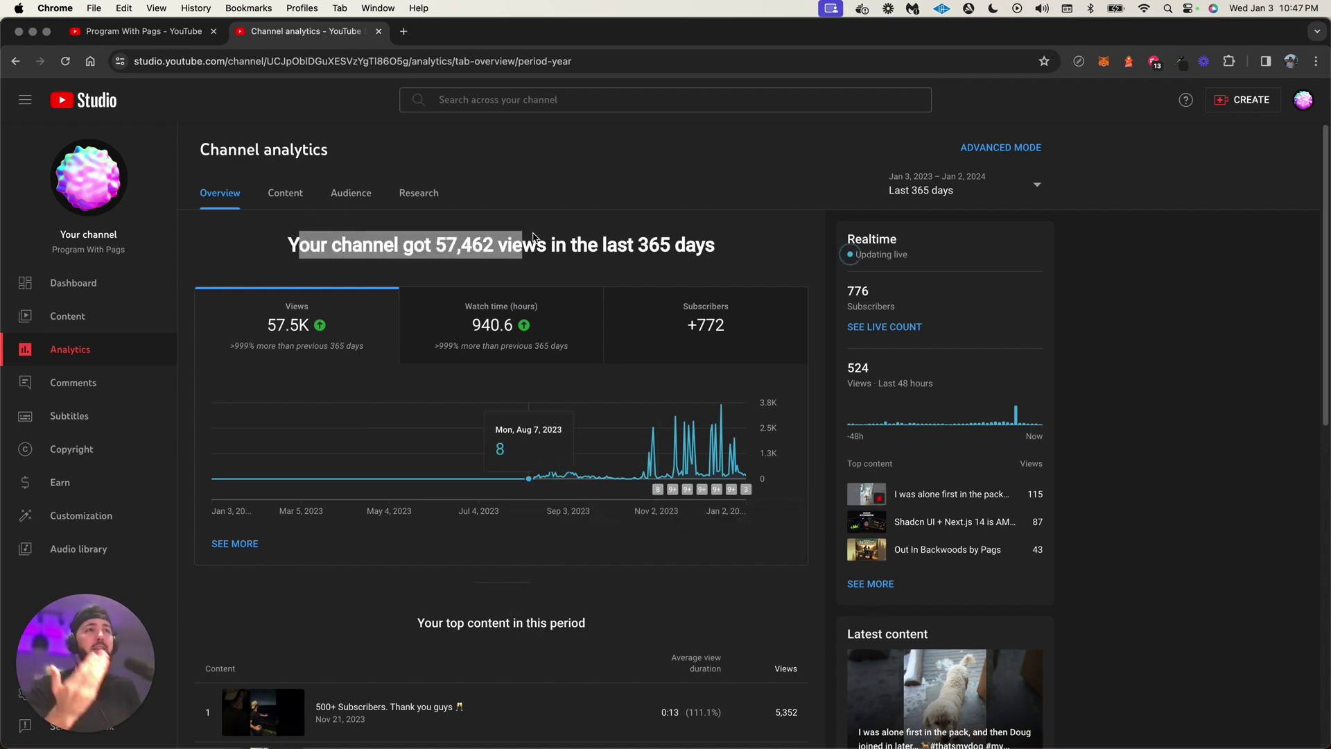
left_click(518, 312)
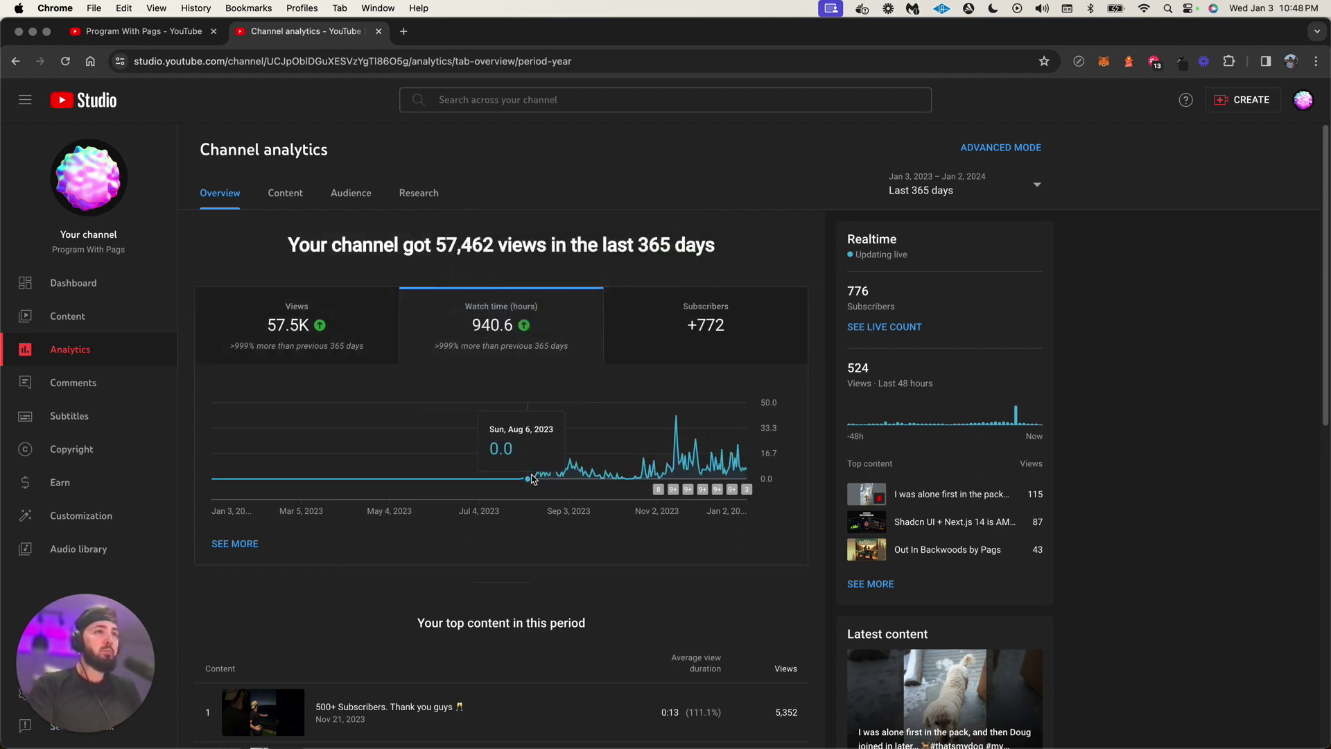
left_click(646, 342)
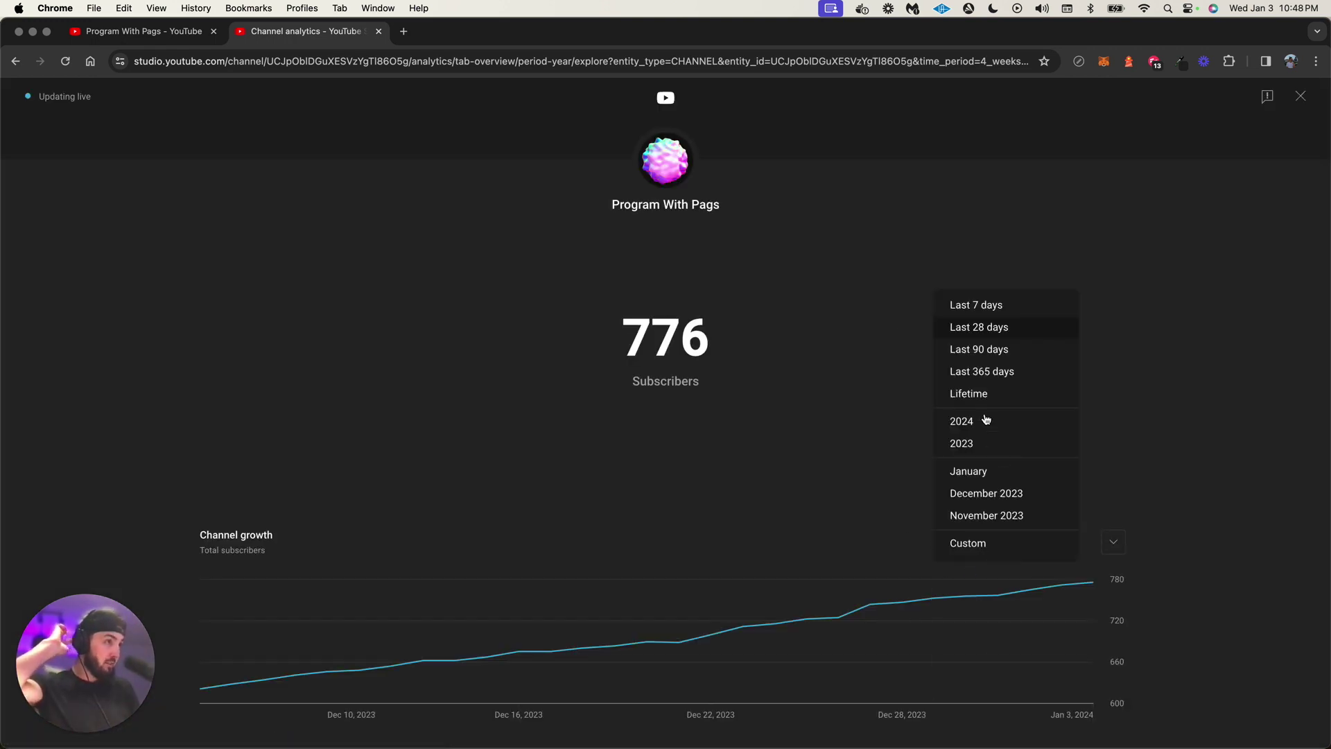
Show live subscriber growth for Last 90 days, then Last 365 days, and close it.
left_click(995, 355)
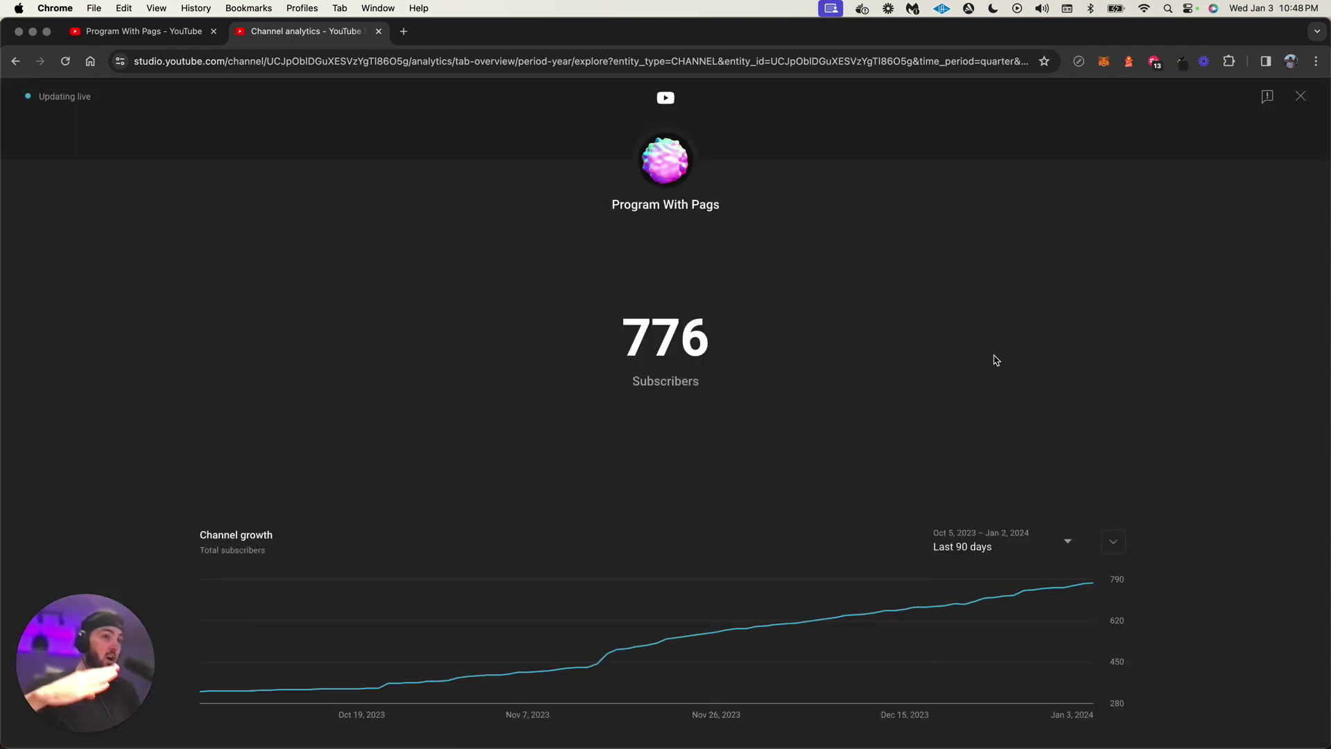
left_click(998, 546)
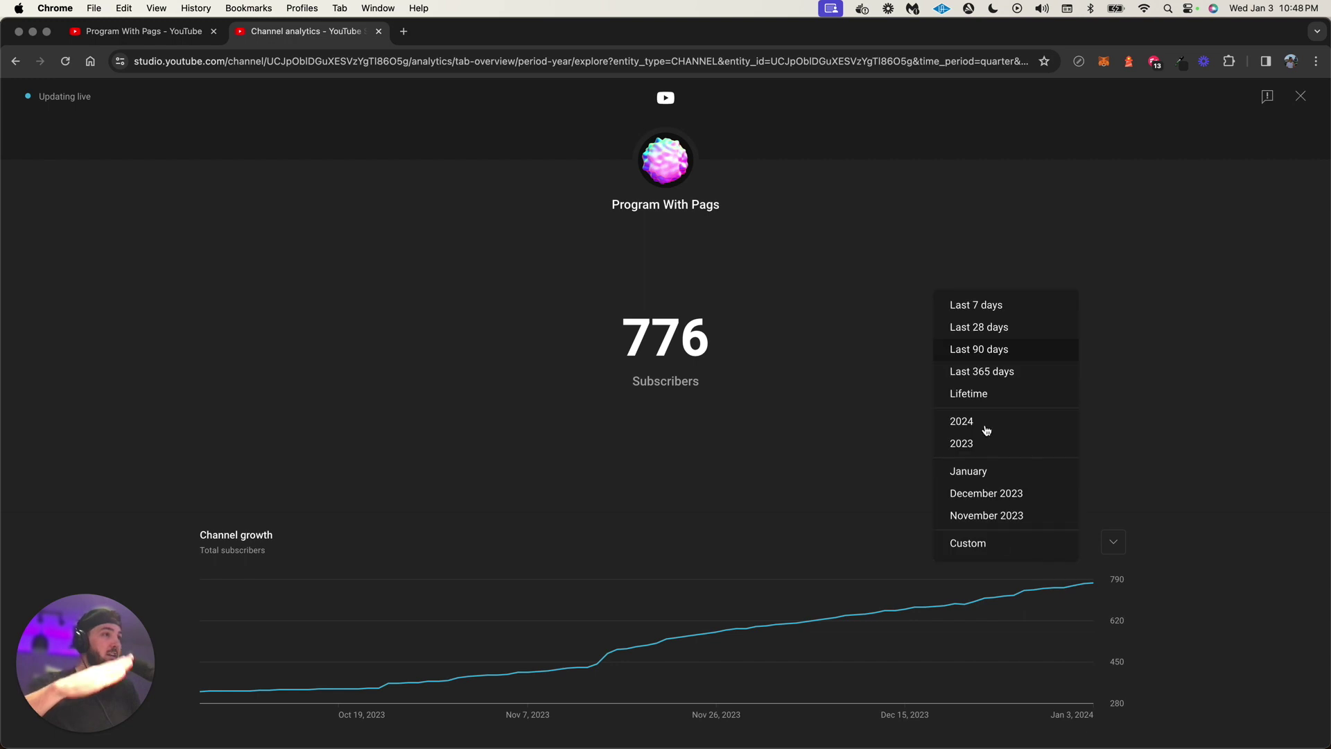
left_click(969, 375)
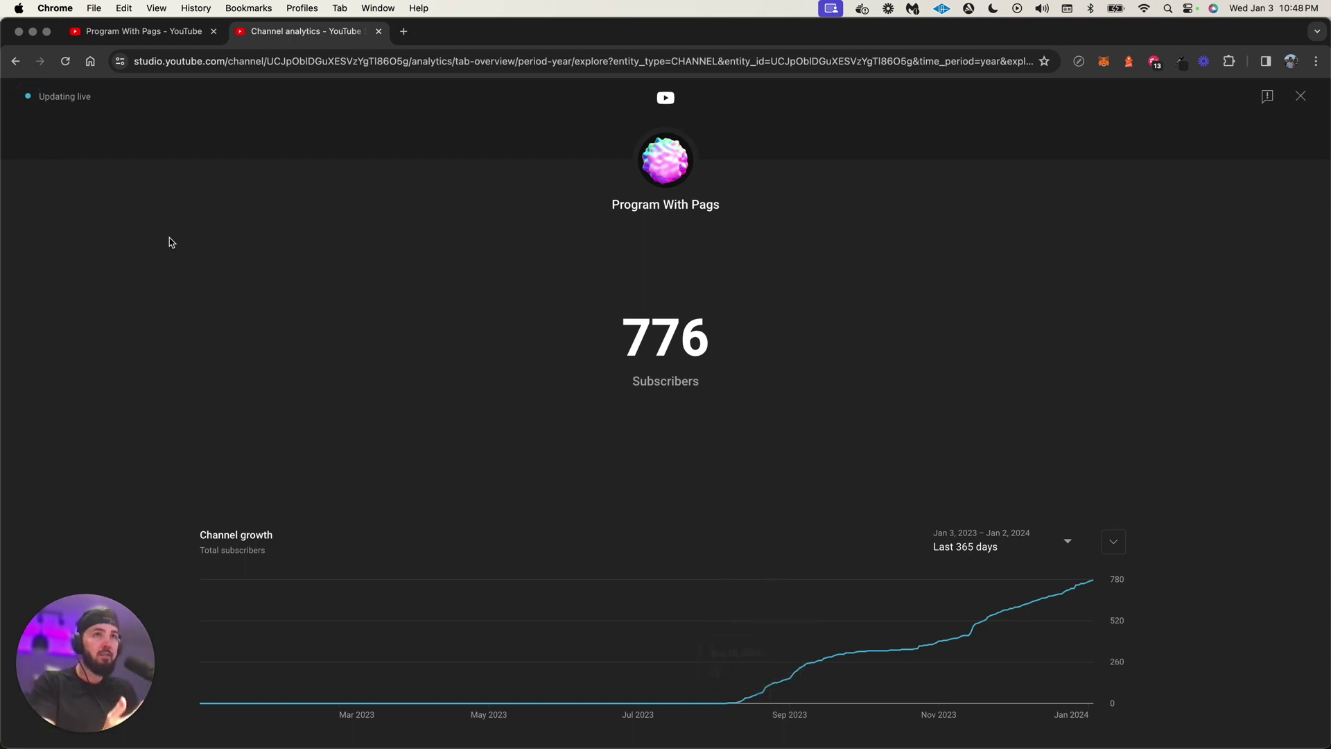
left_click(1301, 95)
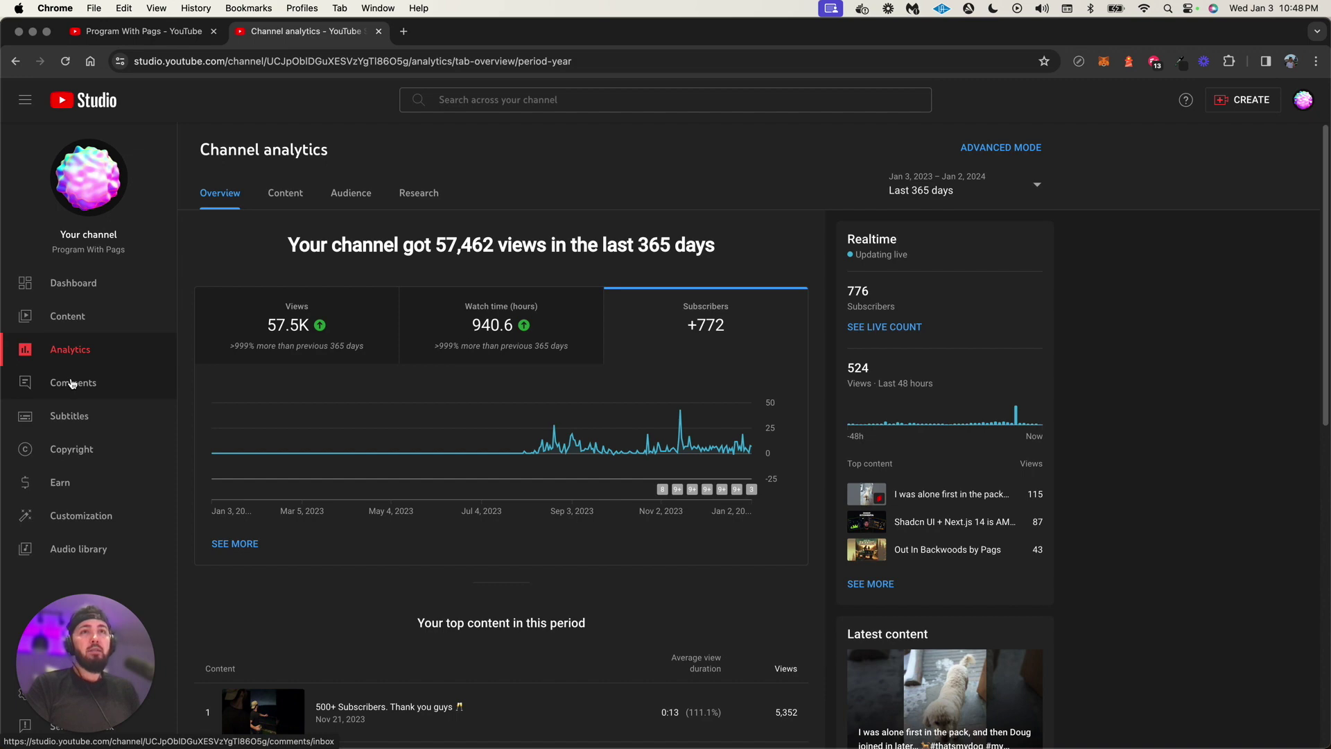
scroll(406, 458, "down", 3)
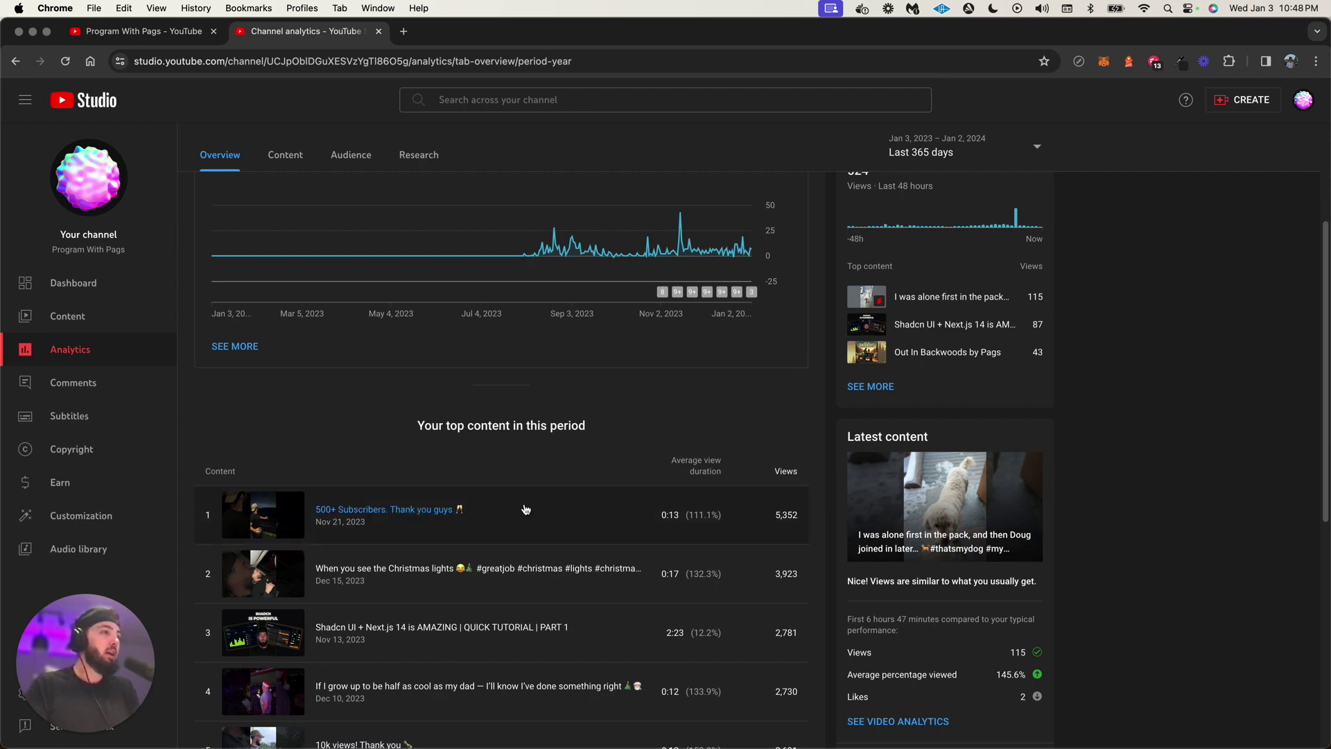
scroll(501, 512, "down", 3)
scroll(525, 509, "up", 4)
scroll(524, 509, "up", 1)
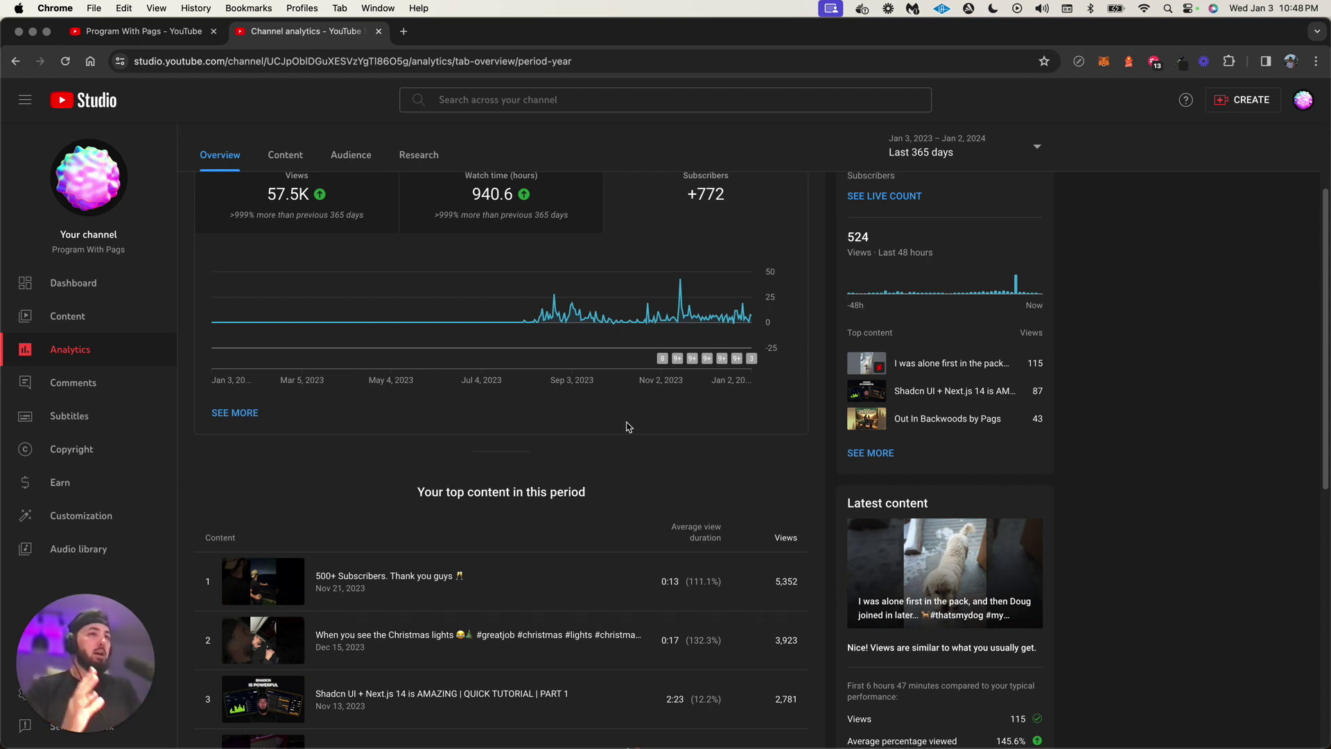
scroll(627, 427, "up", 2)
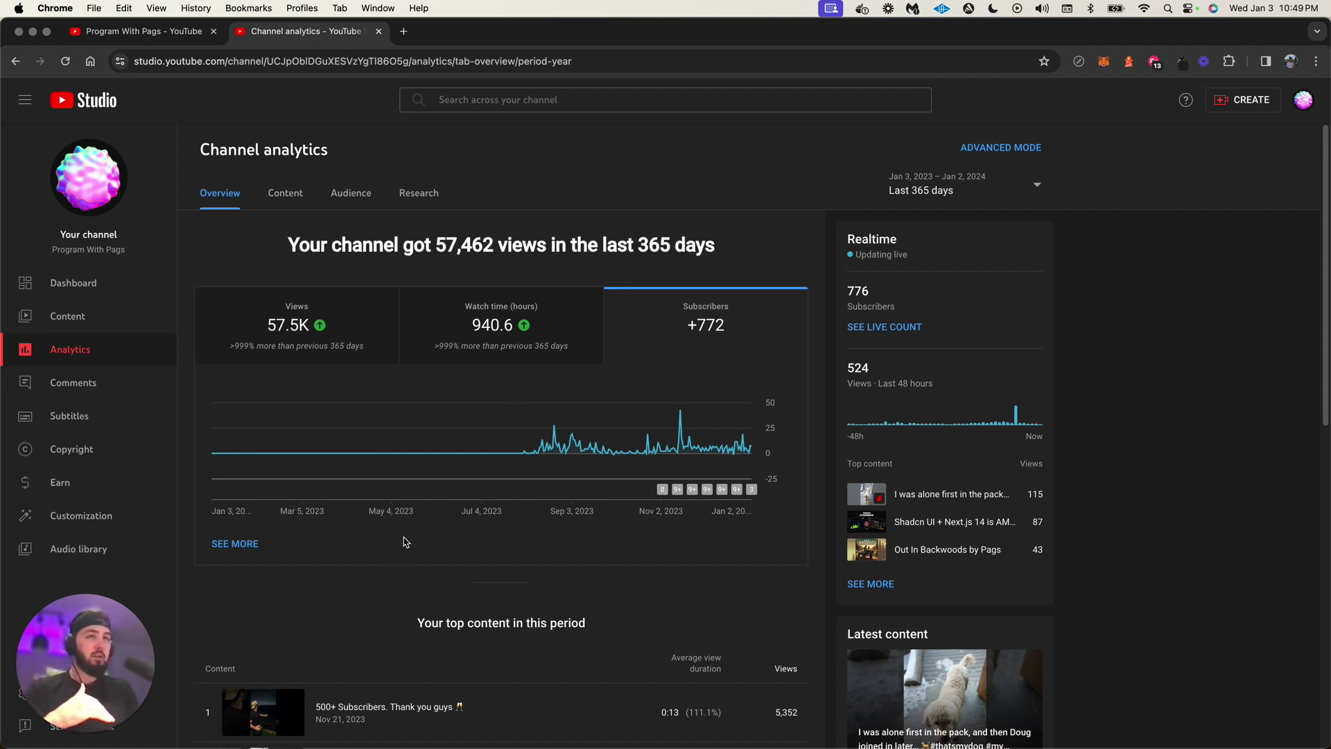
scroll(400, 542, "down", 1)
scroll(377, 537, "down", 2)
scroll(378, 536, "down", 1)
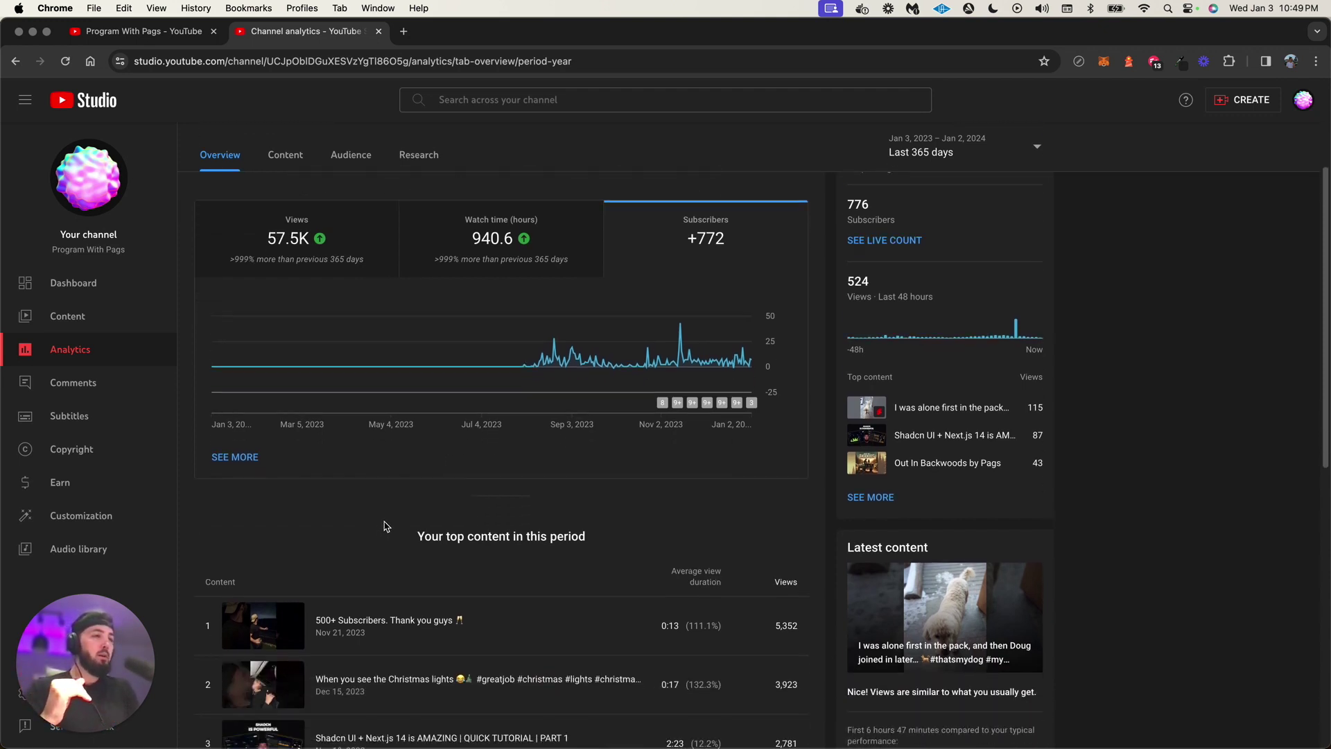
scroll(382, 528, "down", 1)
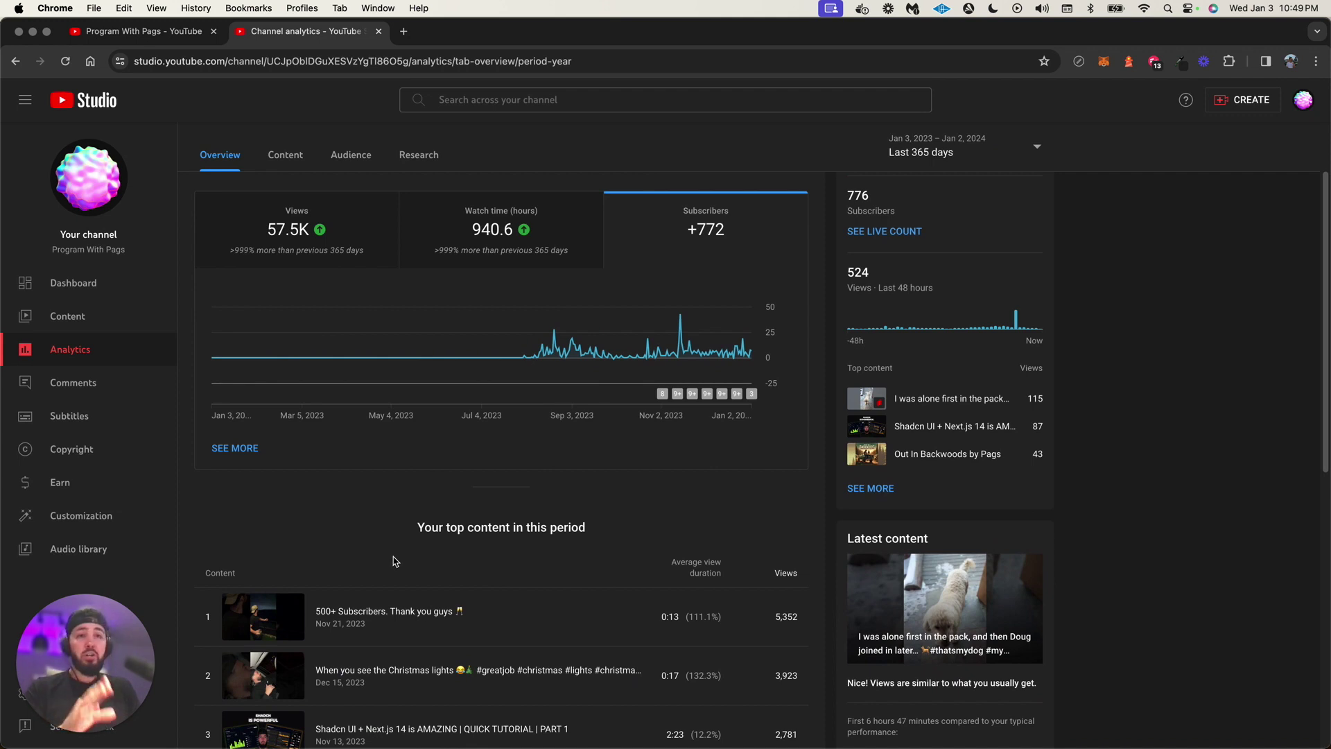
scroll(385, 481, "up", 5)
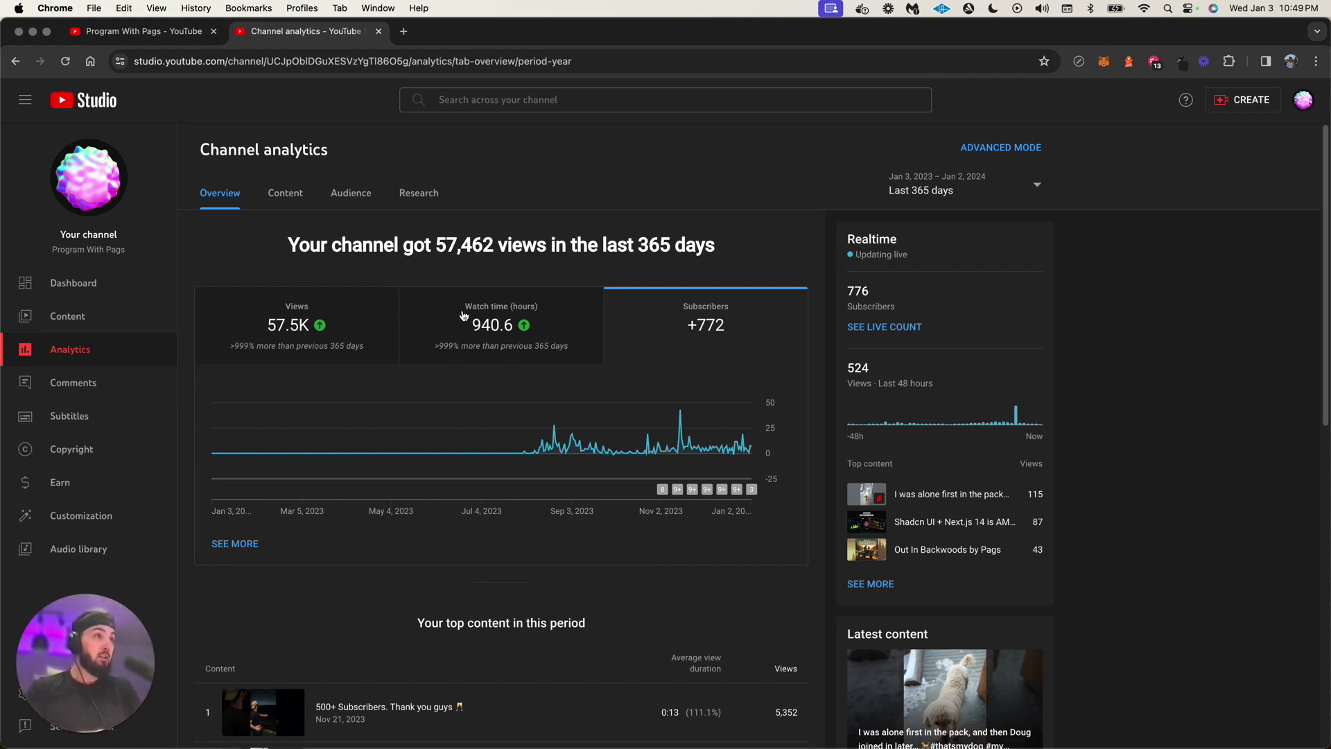
Apply a custom analytics date range from Jan 1, 2023 to Jan 1, 2024.
left_click(982, 196)
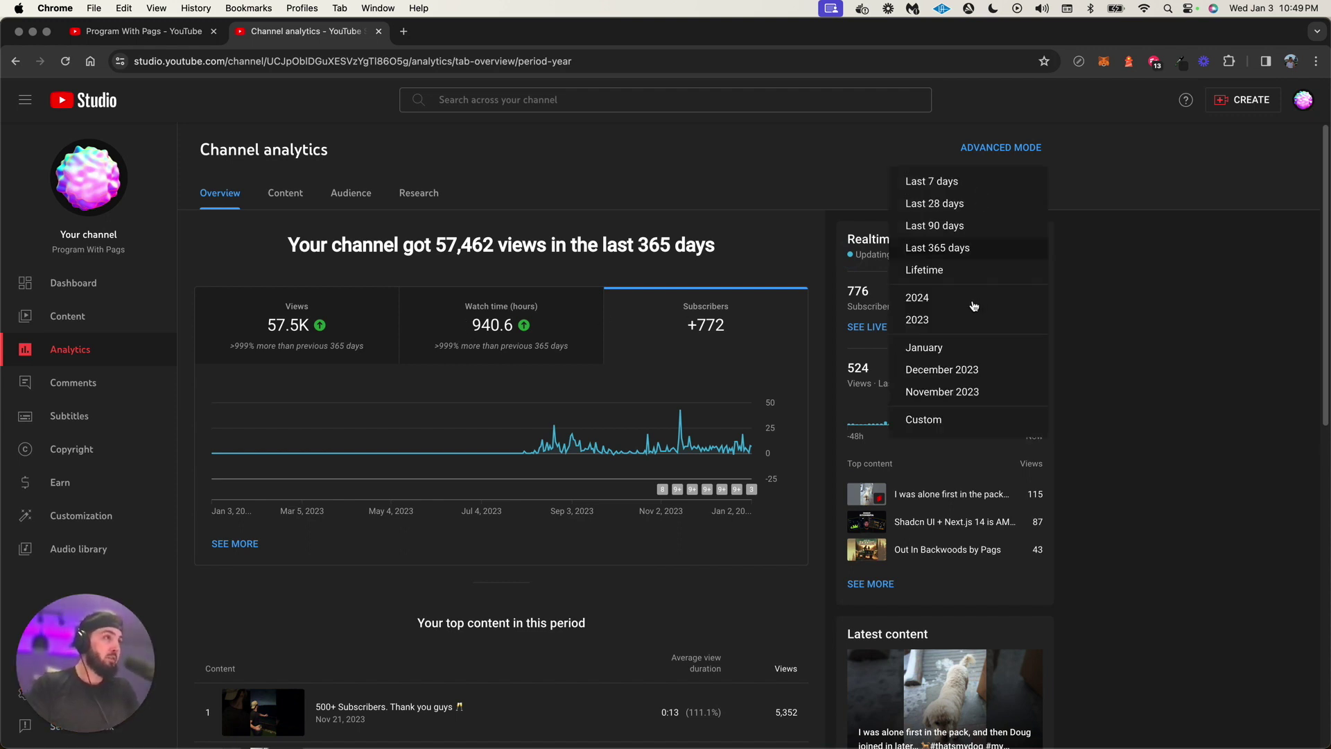
left_click(914, 419)
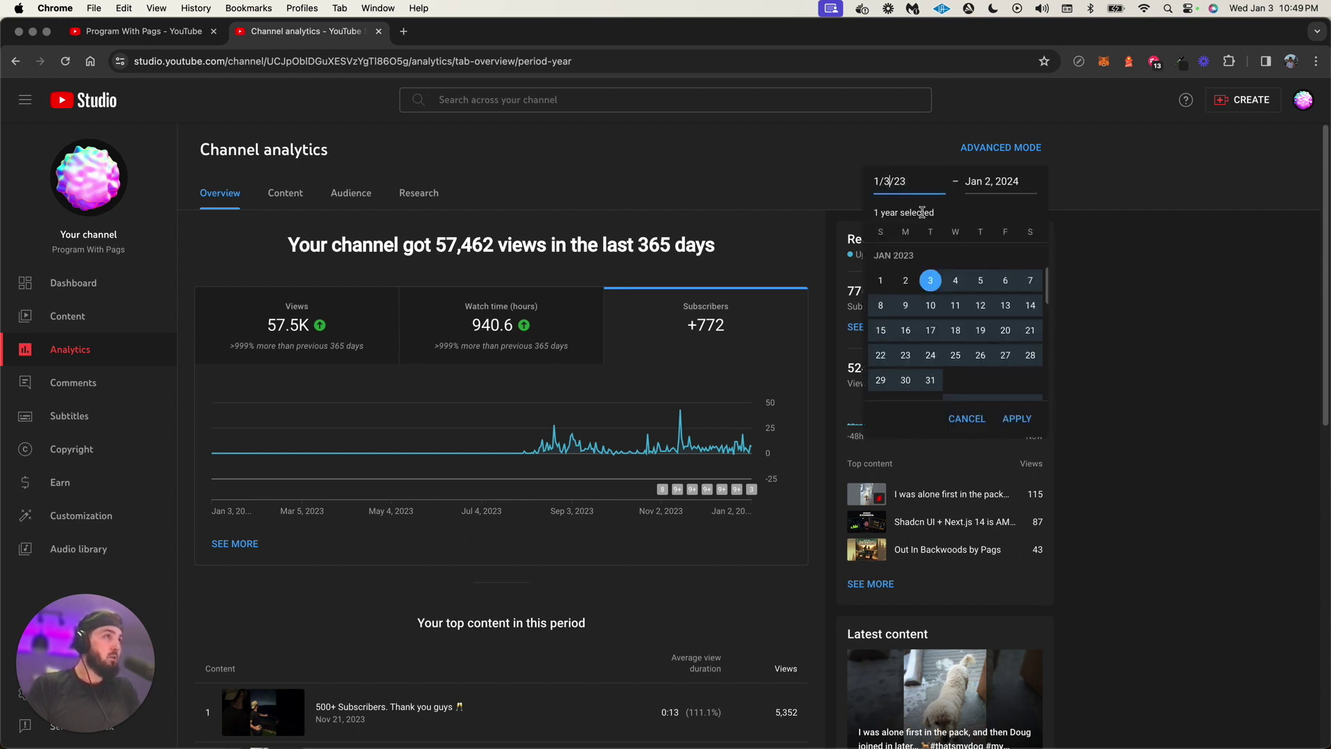
type("1/1/23")
left_click(990, 181)
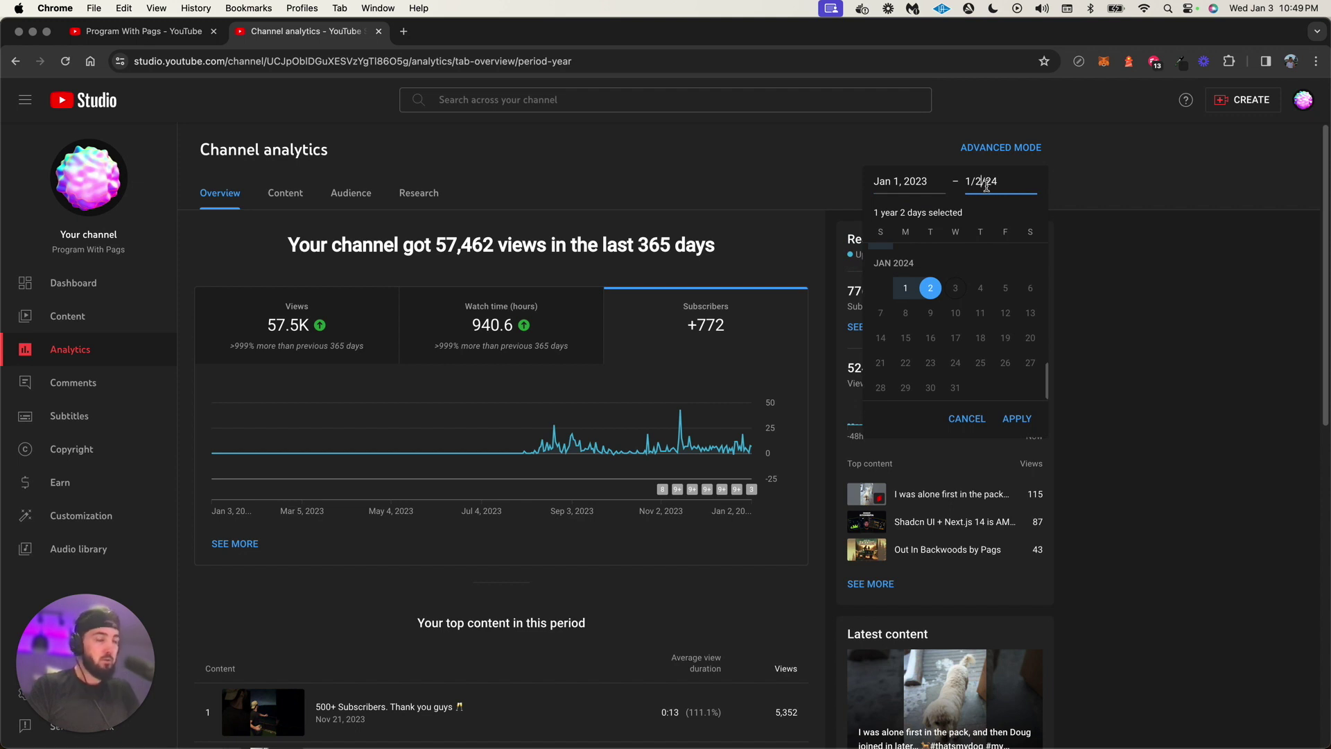
key("BackSpace")
type("1/")
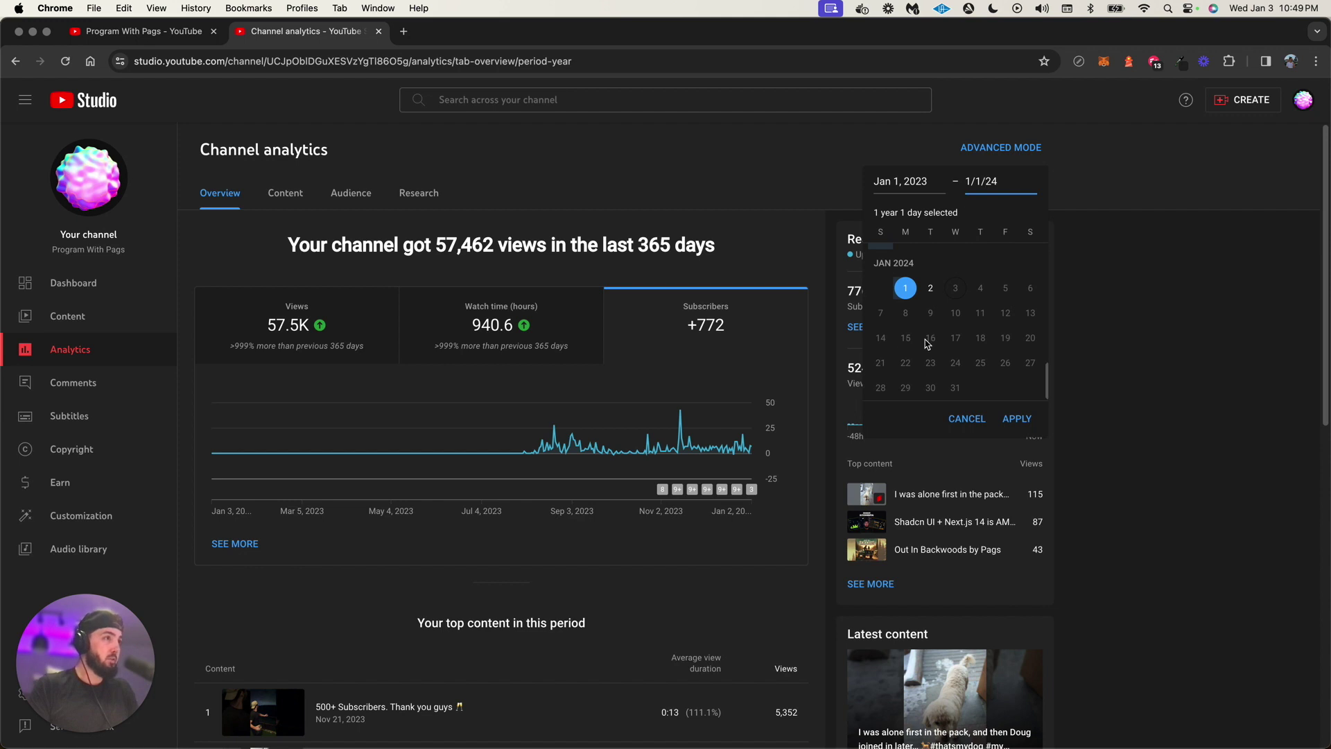
left_click(1008, 416)
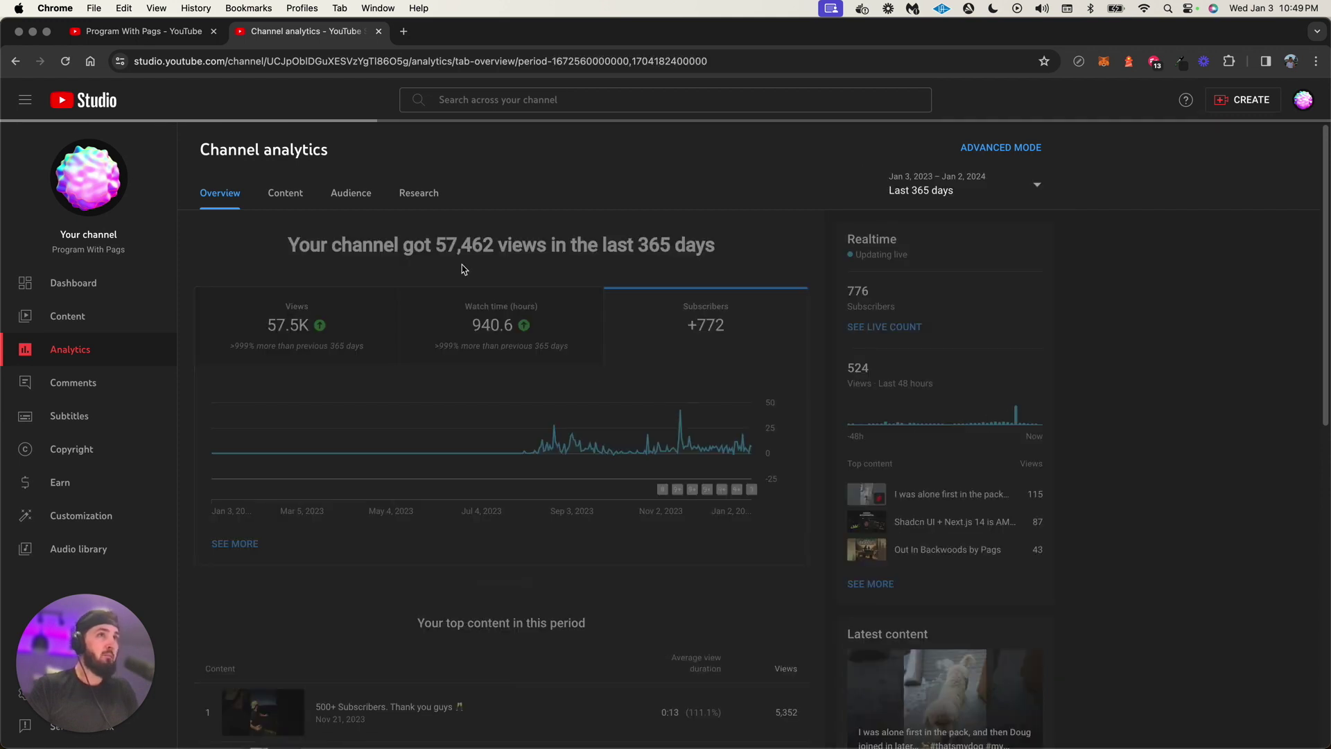
Highlight the 57,287 views headline, then go to the channel's Comments page.
left_click_drag(279, 244, 761, 245)
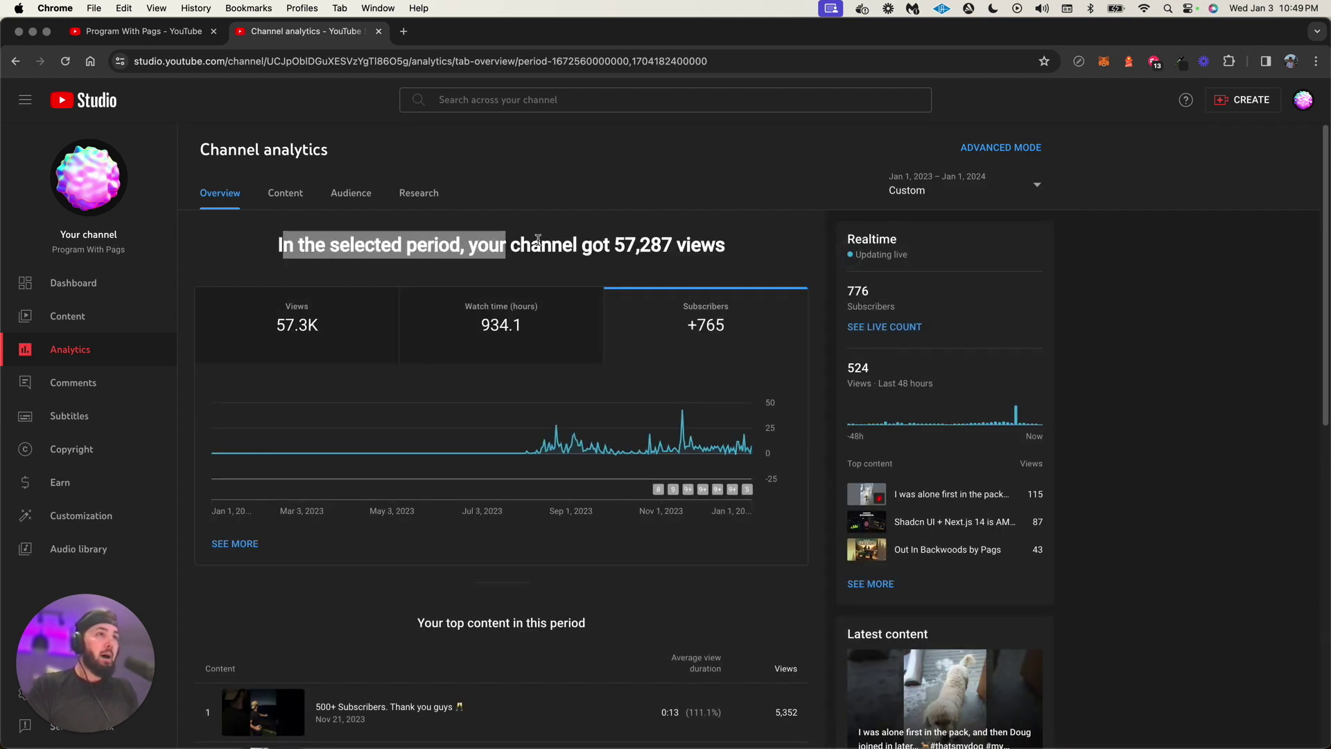
left_click(759, 246)
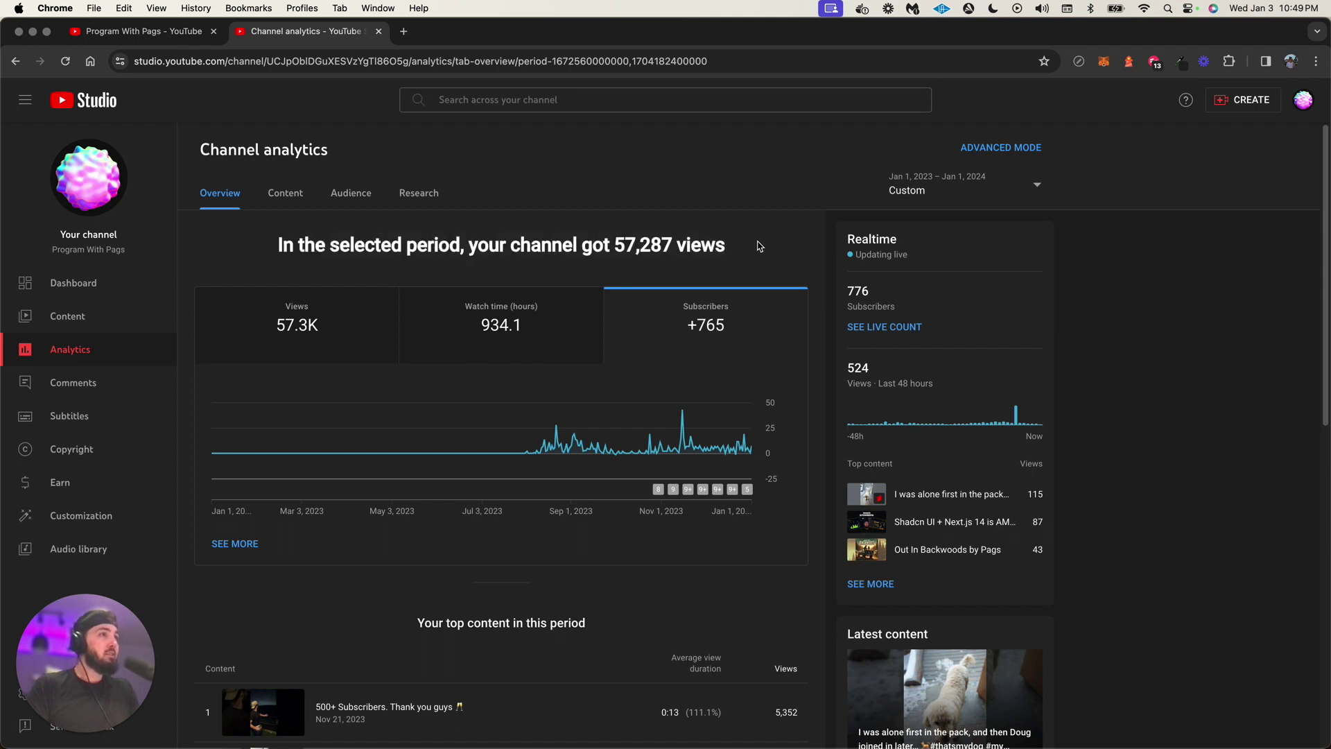
left_click_drag(758, 246, 425, 245)
left_click(649, 315)
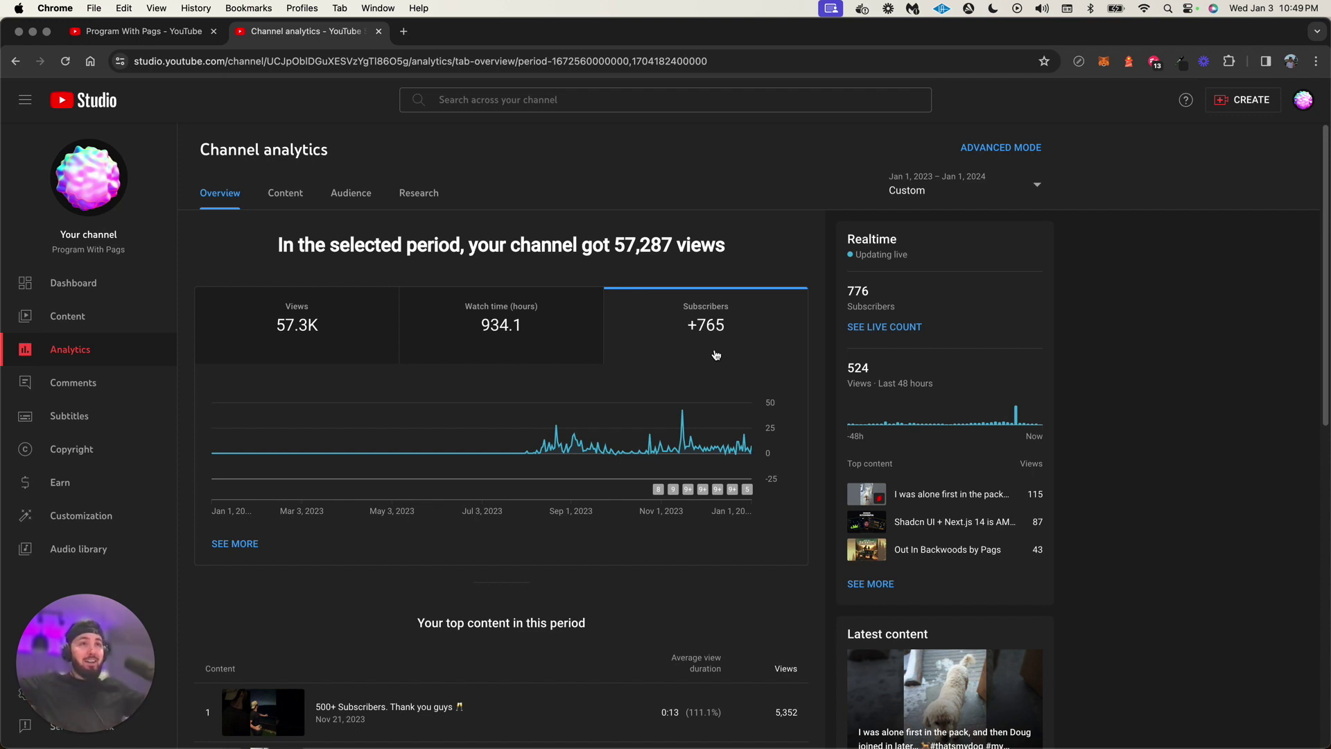
mouse_move(653, 449)
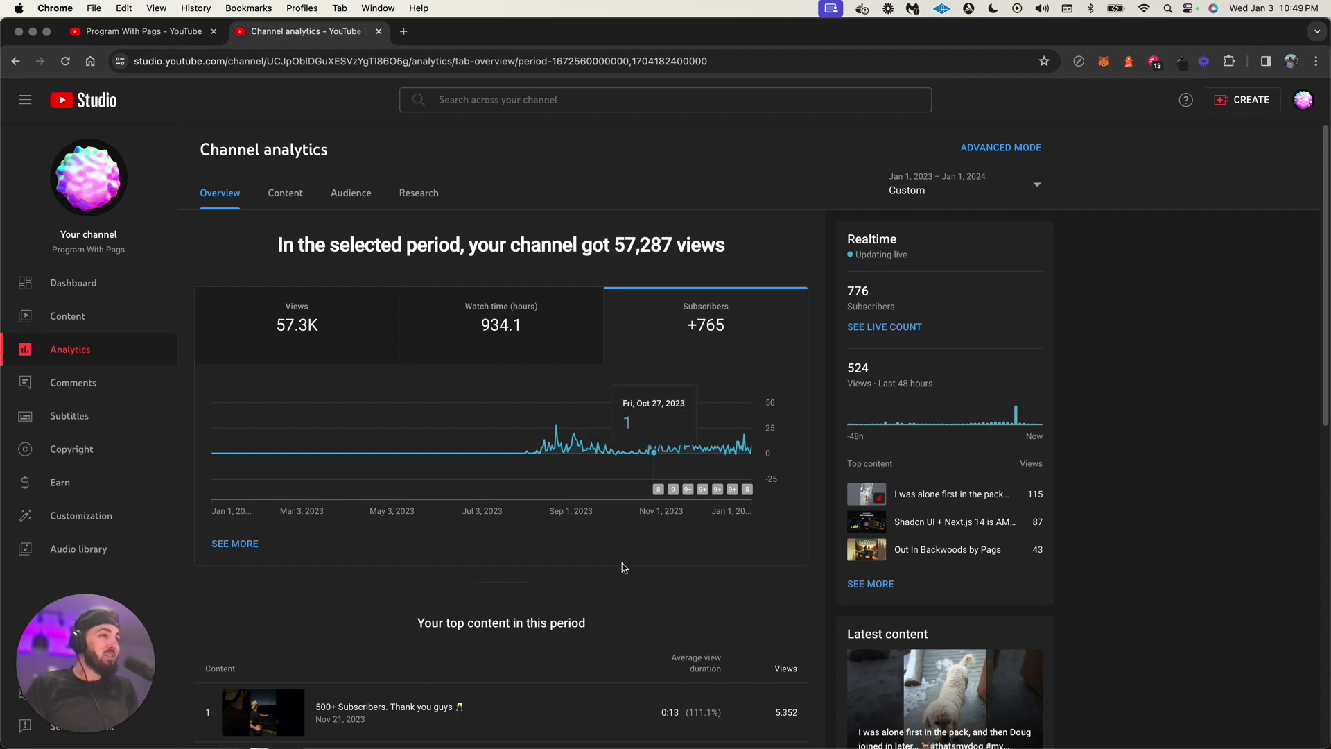
scroll(441, 602, "down", 2)
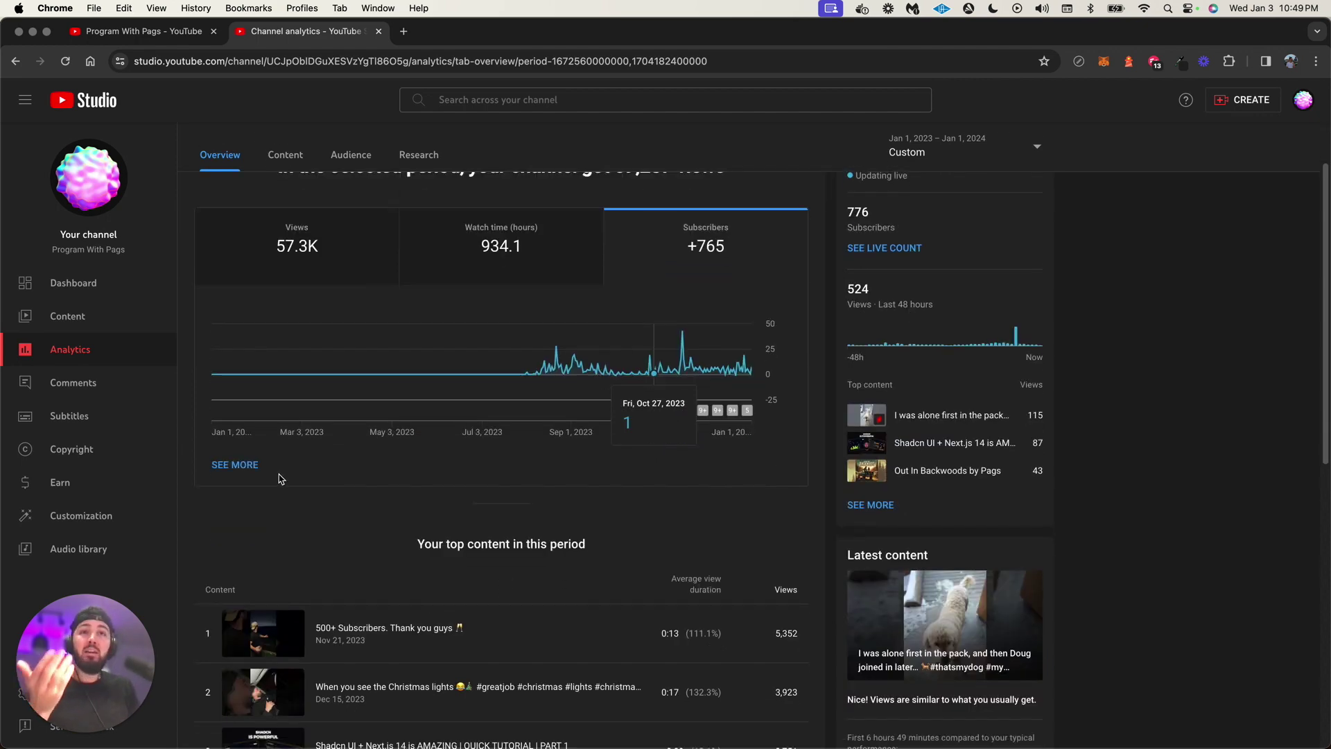
left_click(92, 385)
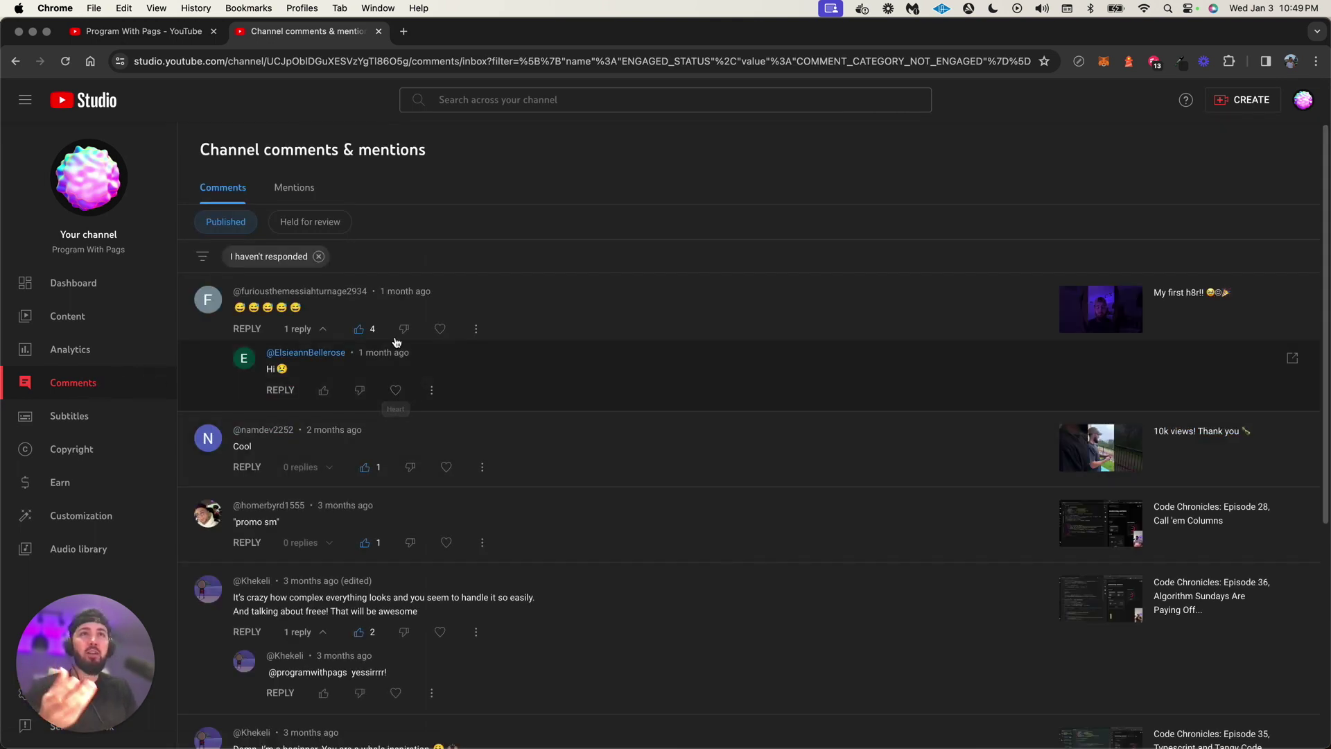
left_click(319, 256)
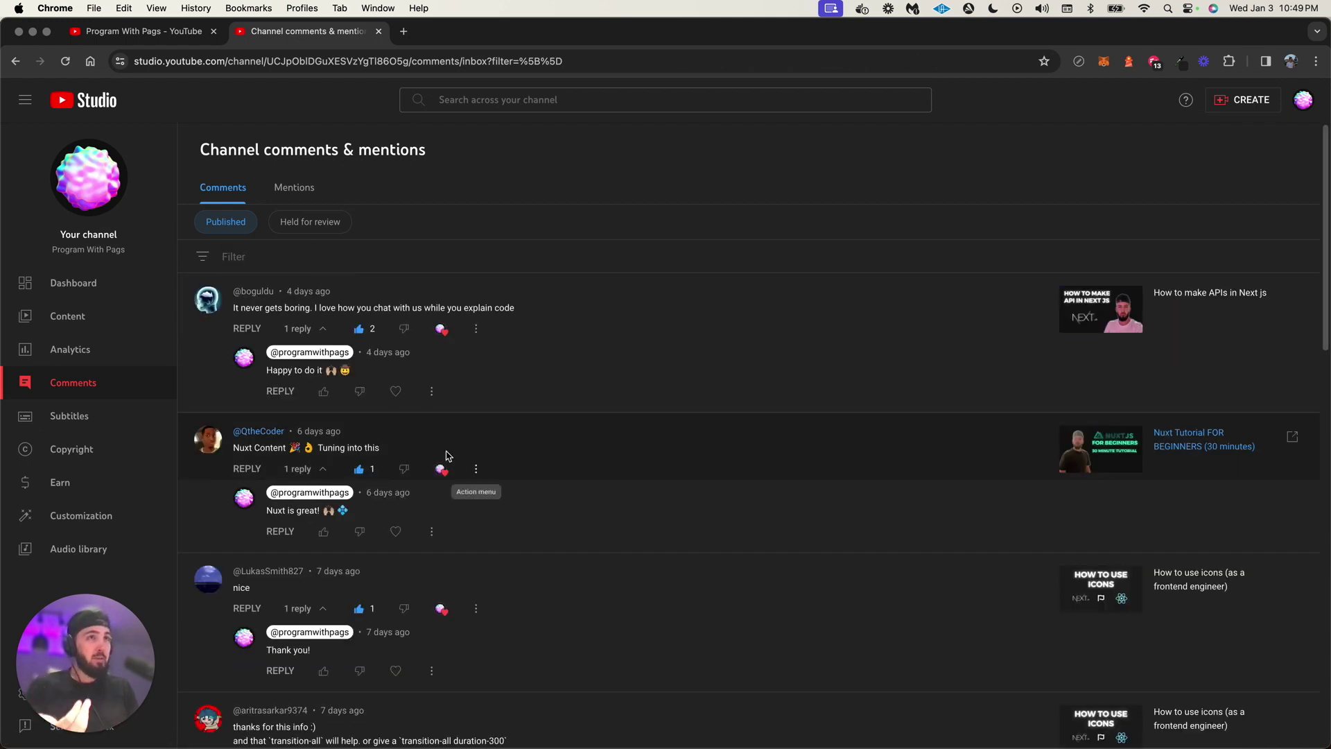
left_click_drag(290, 321, 389, 310)
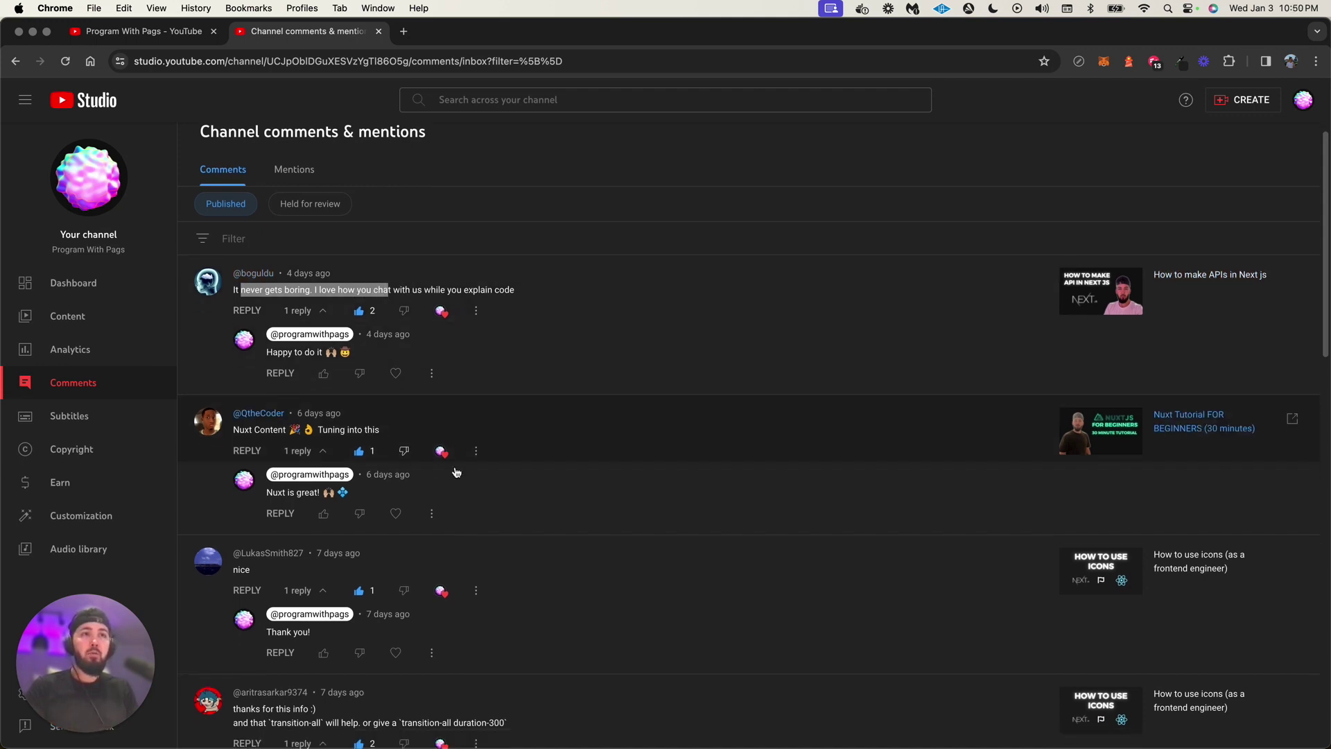
scroll(465, 446, "down", 5)
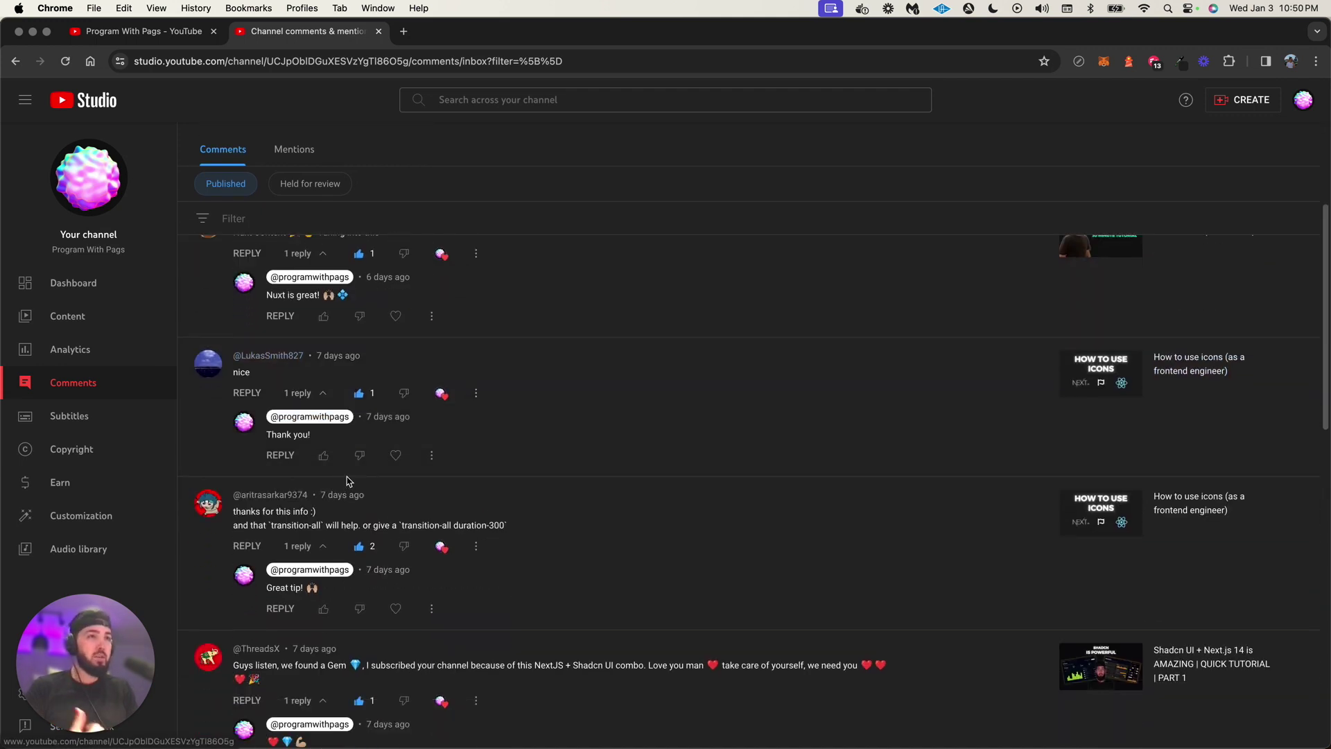
scroll(545, 544, "down", 1)
scroll(484, 653, "down", 2)
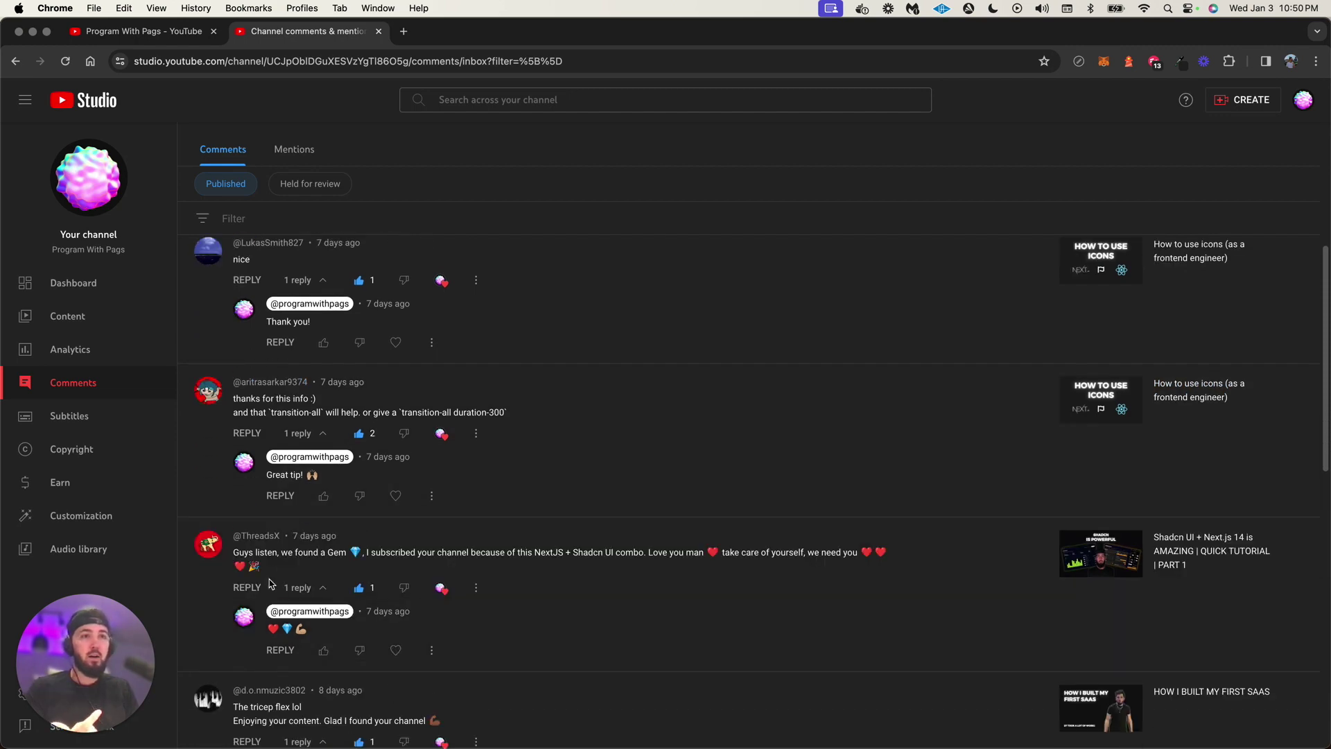
left_click_drag(236, 551, 609, 564)
left_click(779, 552)
scroll(779, 553, "down", 5)
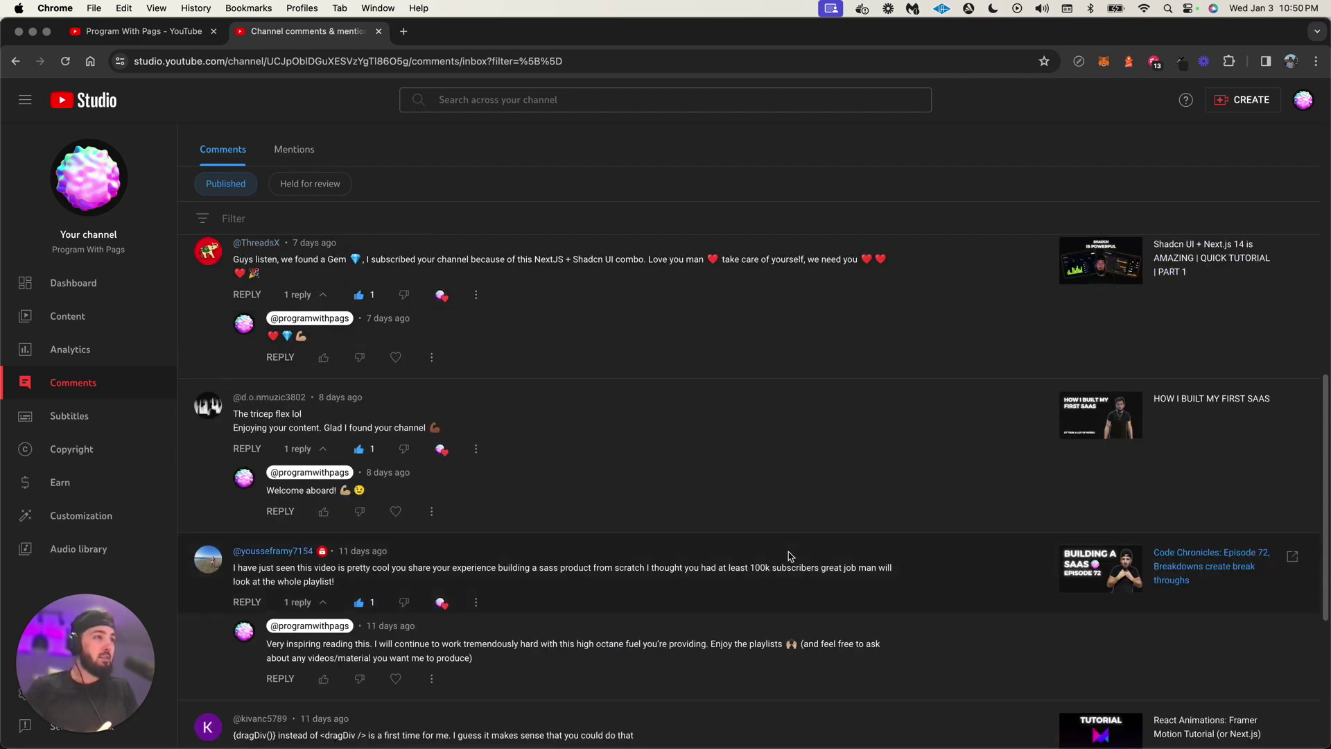
scroll(580, 537, "down", 1)
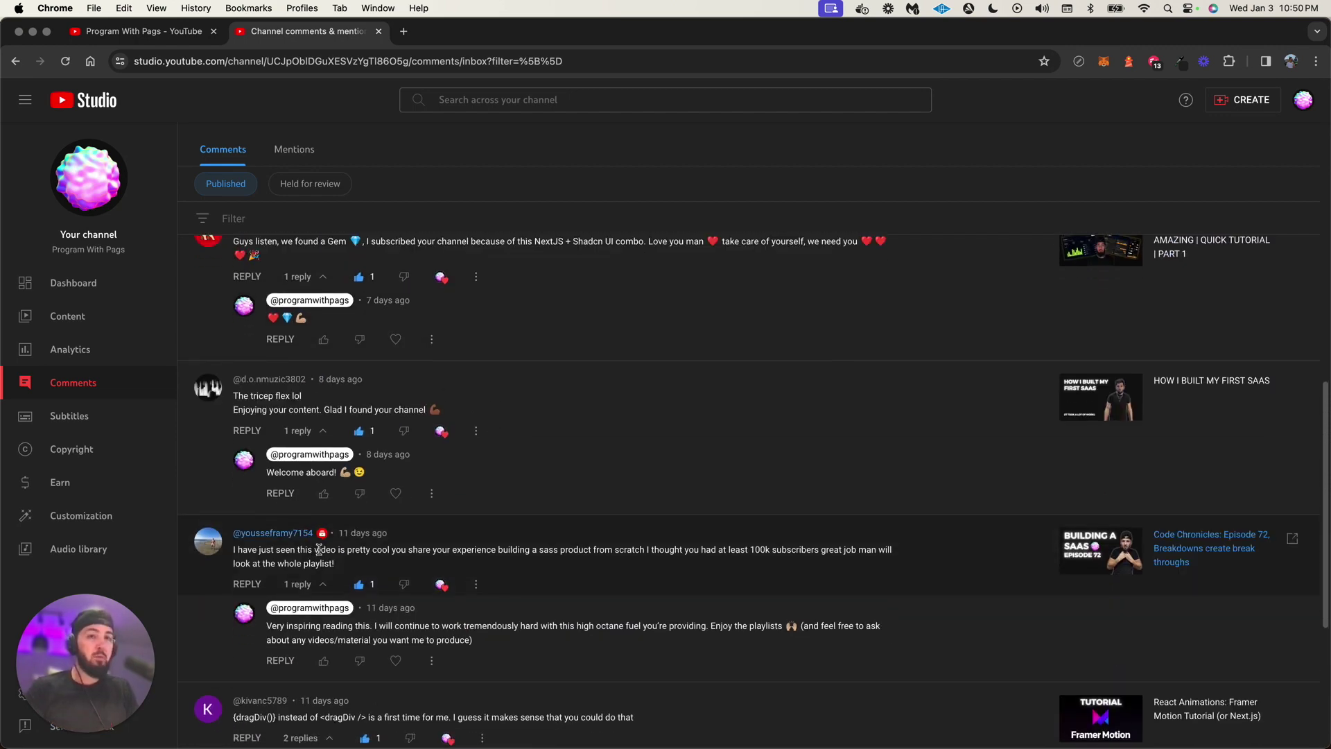
scroll(320, 550, "down", 3)
scroll(353, 560, "down", 2)
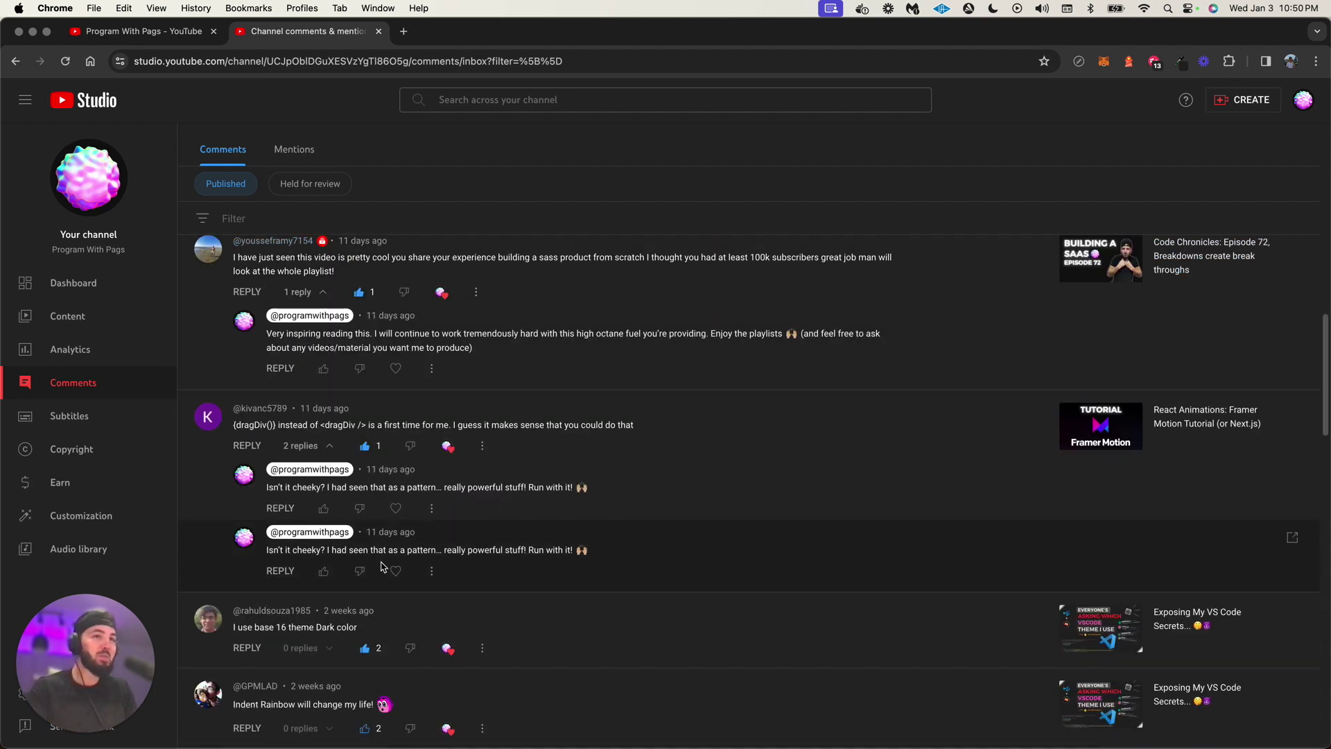
scroll(382, 566, "down", 2)
scroll(396, 561, "down", 1)
scroll(417, 557, "down", 2)
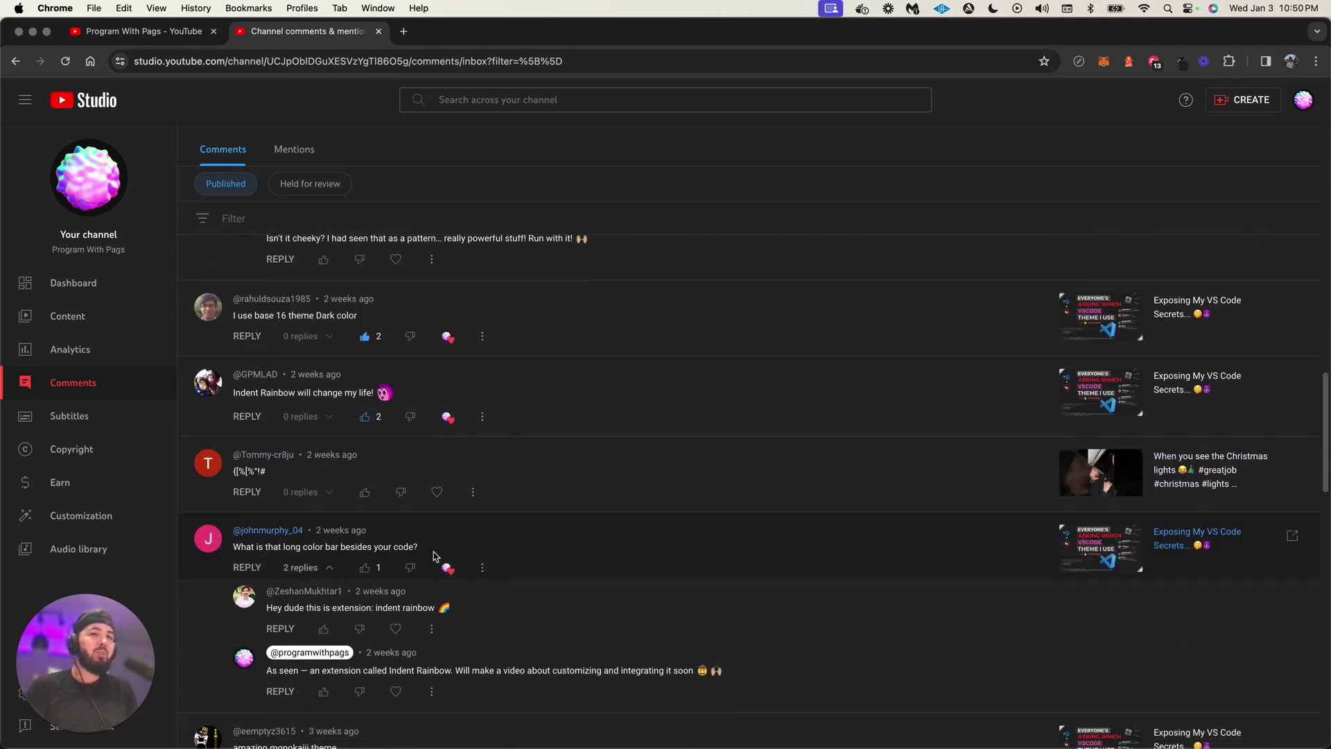
scroll(434, 555, "down", 1)
scroll(437, 553, "down", 2)
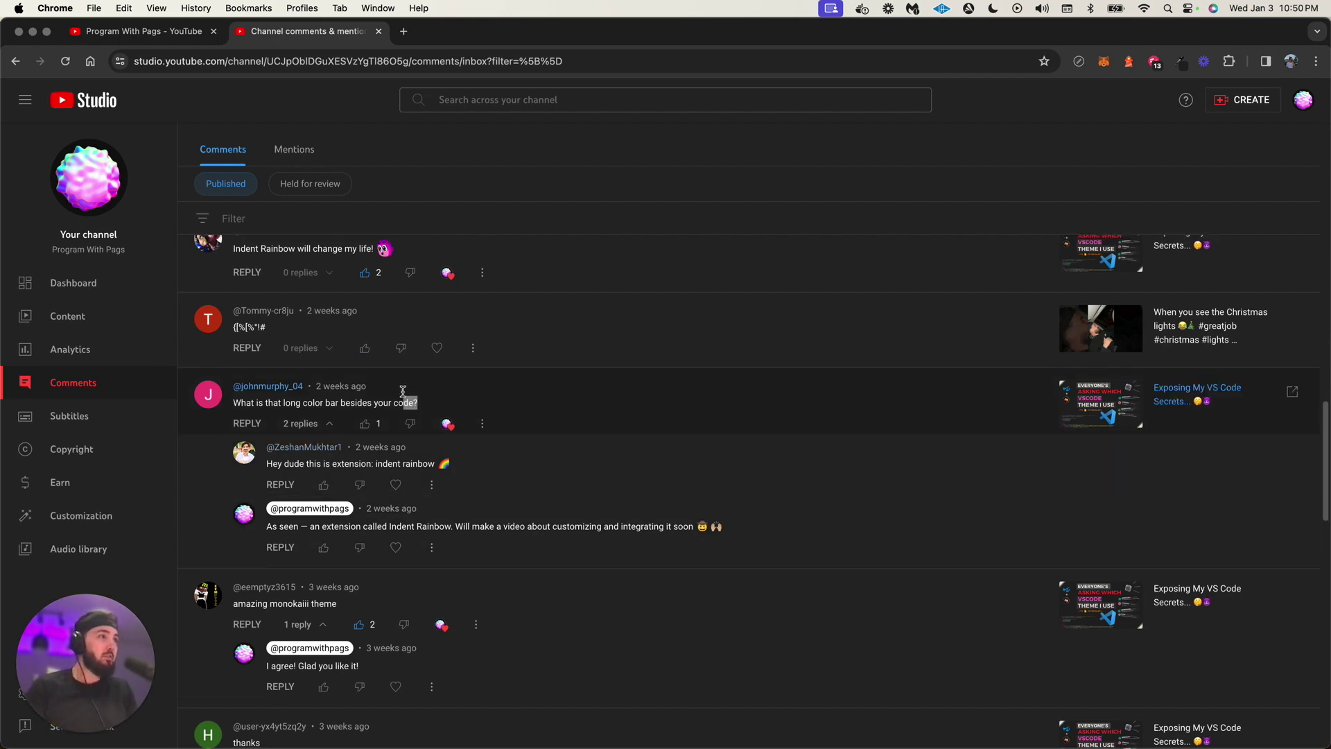
scroll(406, 395, "up", 5)
scroll(401, 397, "up", 1)
scroll(460, 503, "down", 10)
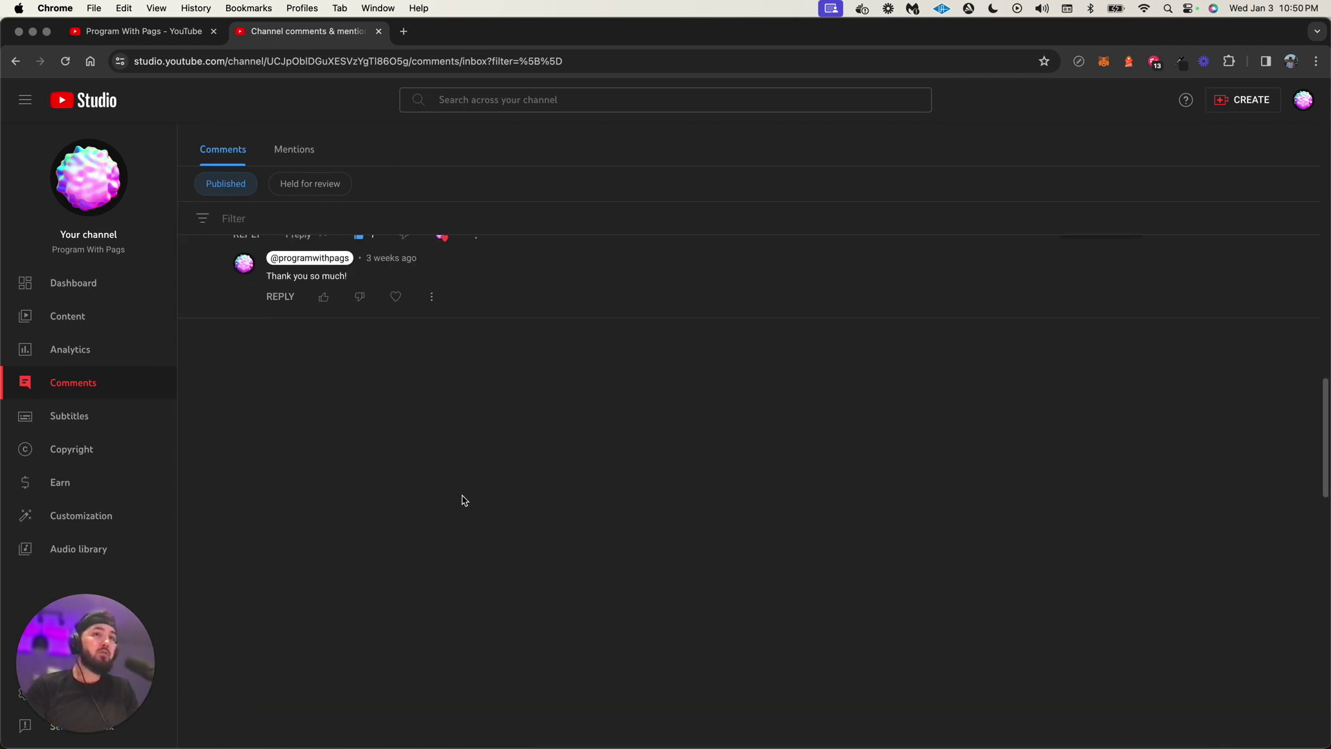
scroll(498, 503, "down", 5)
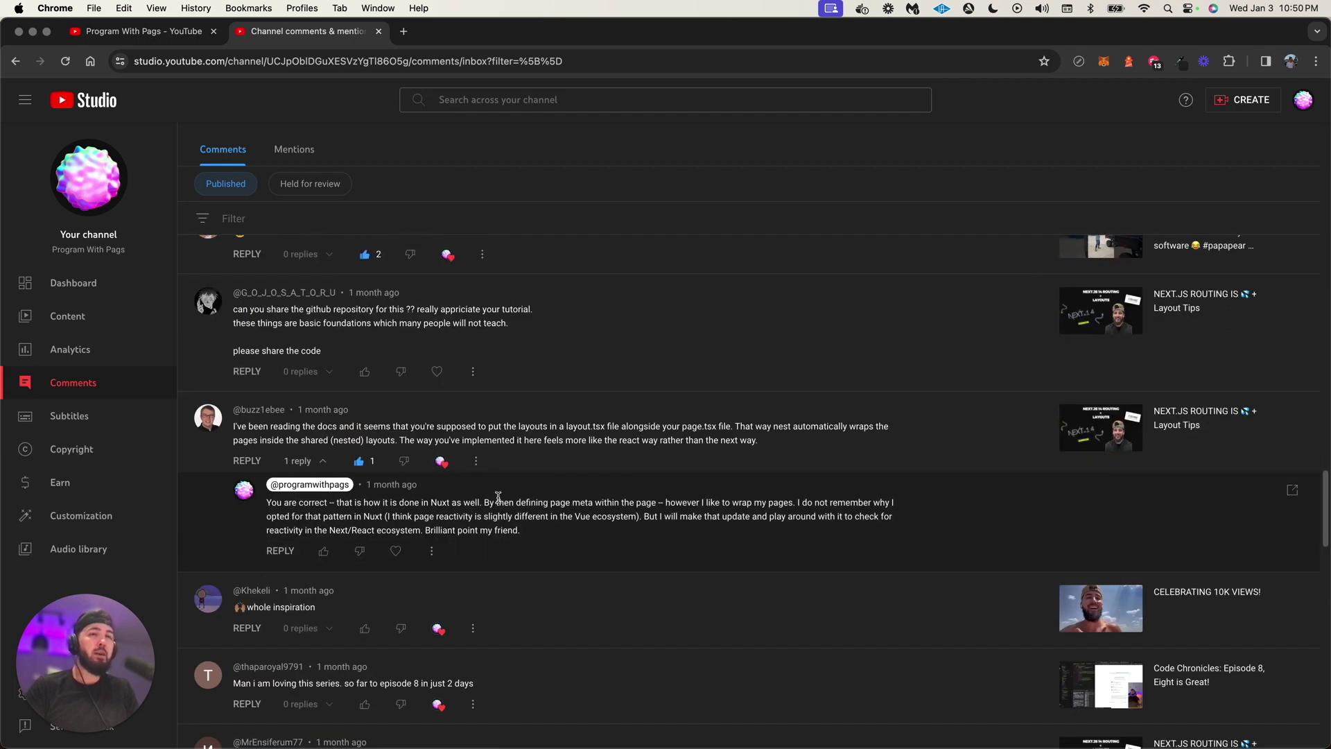
scroll(498, 503, "down", 5)
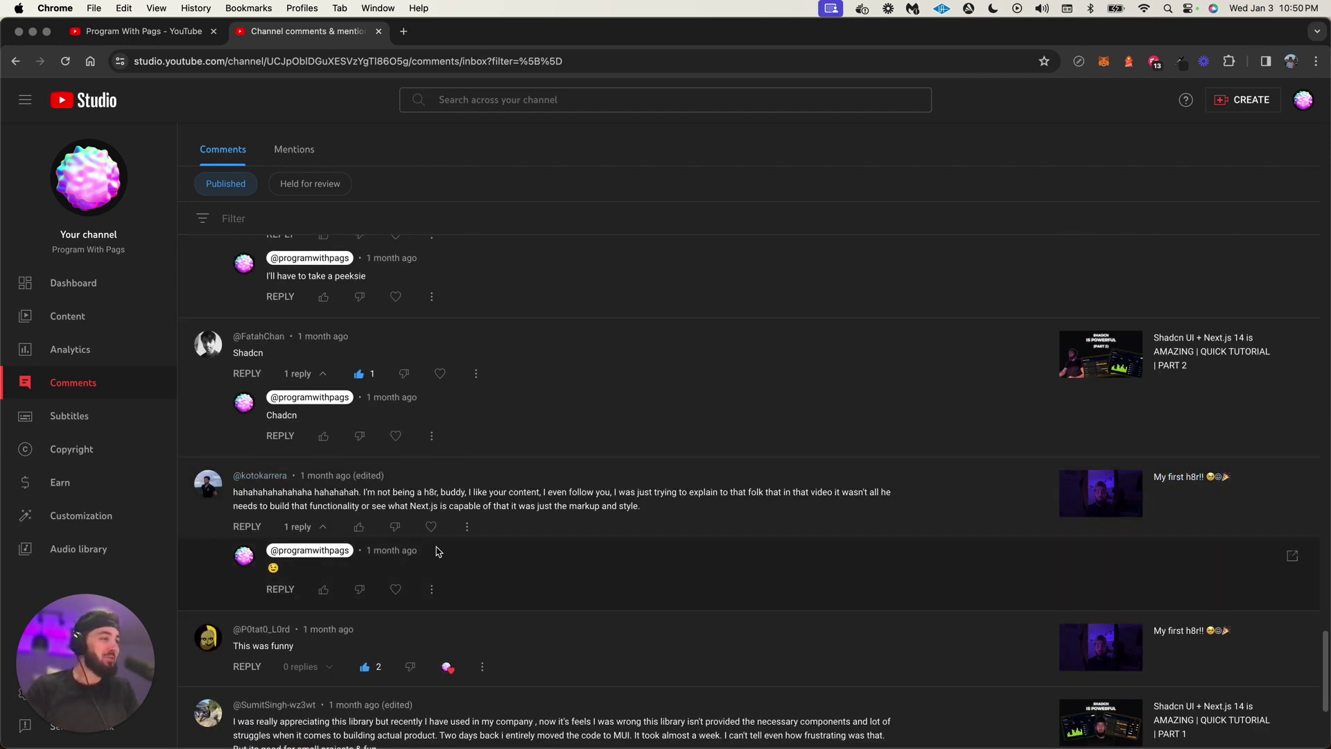
mouse_move(562, 499)
left_click_drag(628, 507, 407, 475)
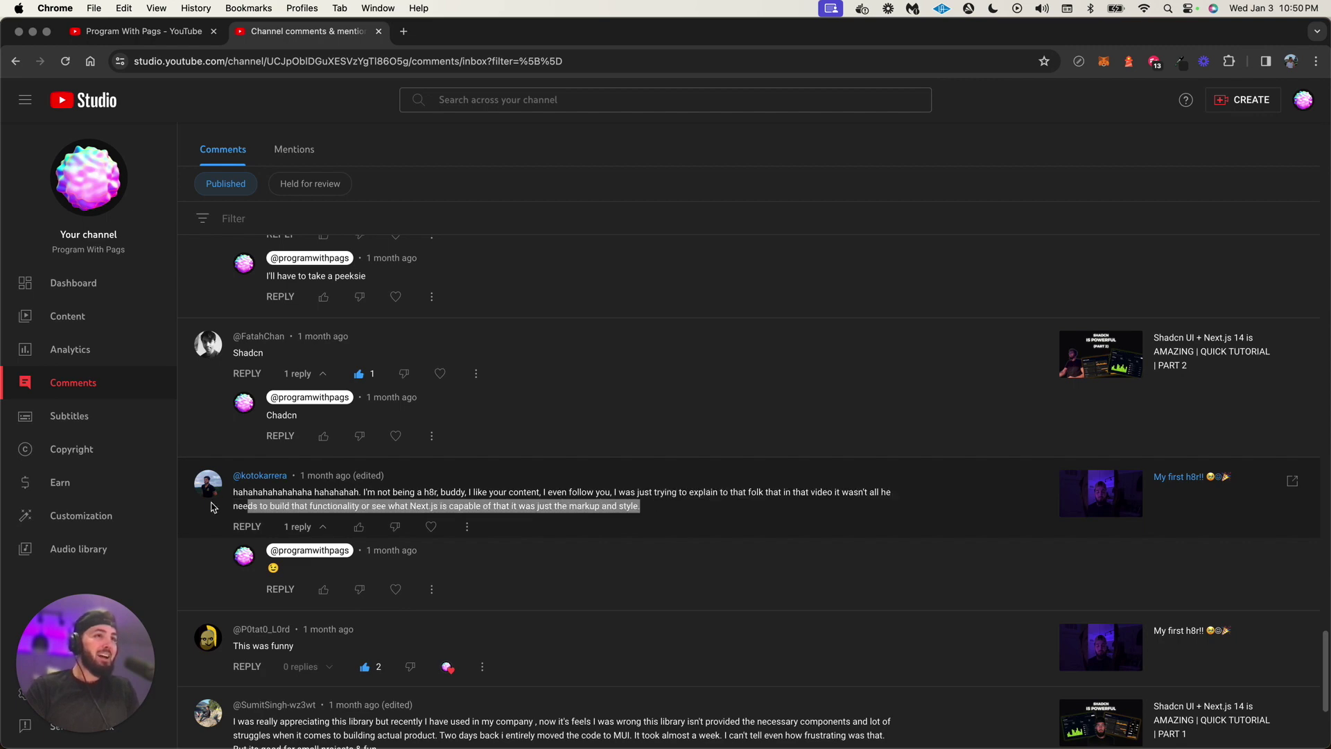
left_click(597, 482)
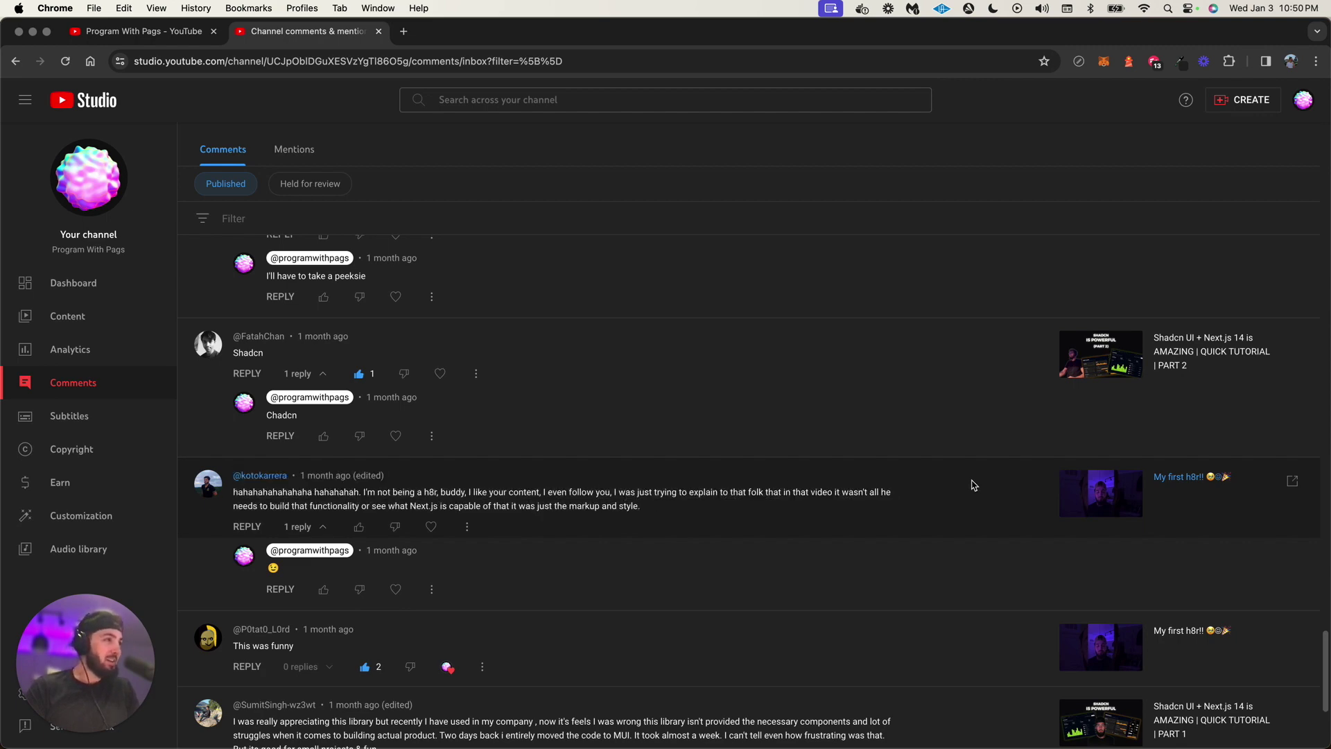
scroll(543, 532, "down", 5)
left_click(63, 396)
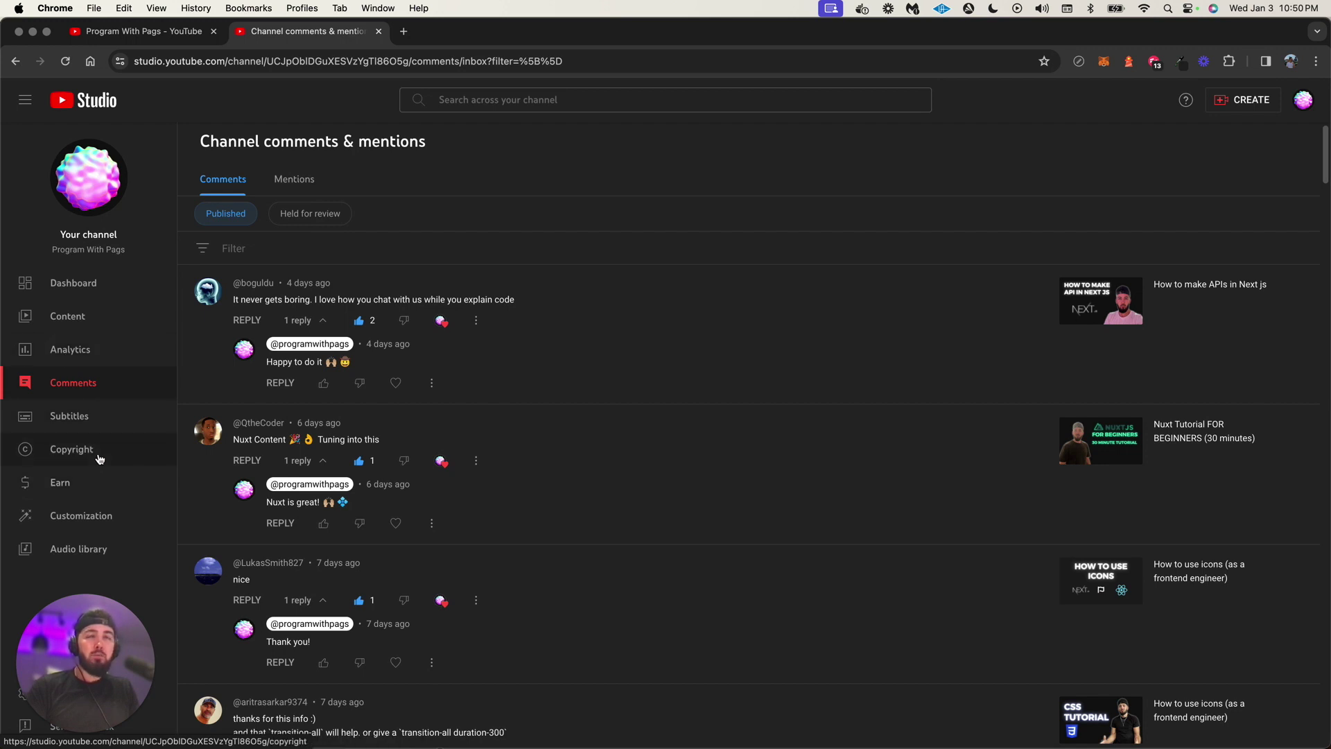
Open the Earn page and highlight the memberships description and 776-subscriber eligibility figures.
left_click(75, 494)
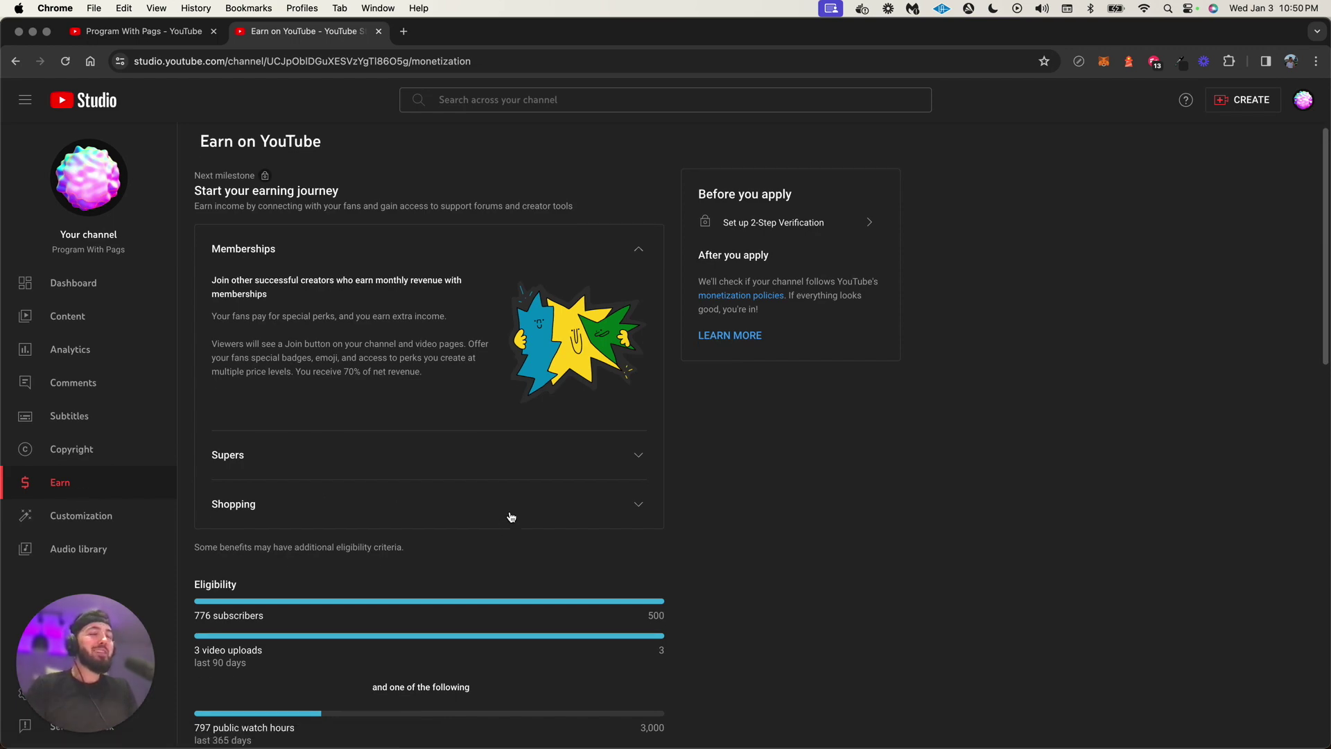
scroll(512, 514, "down", 3)
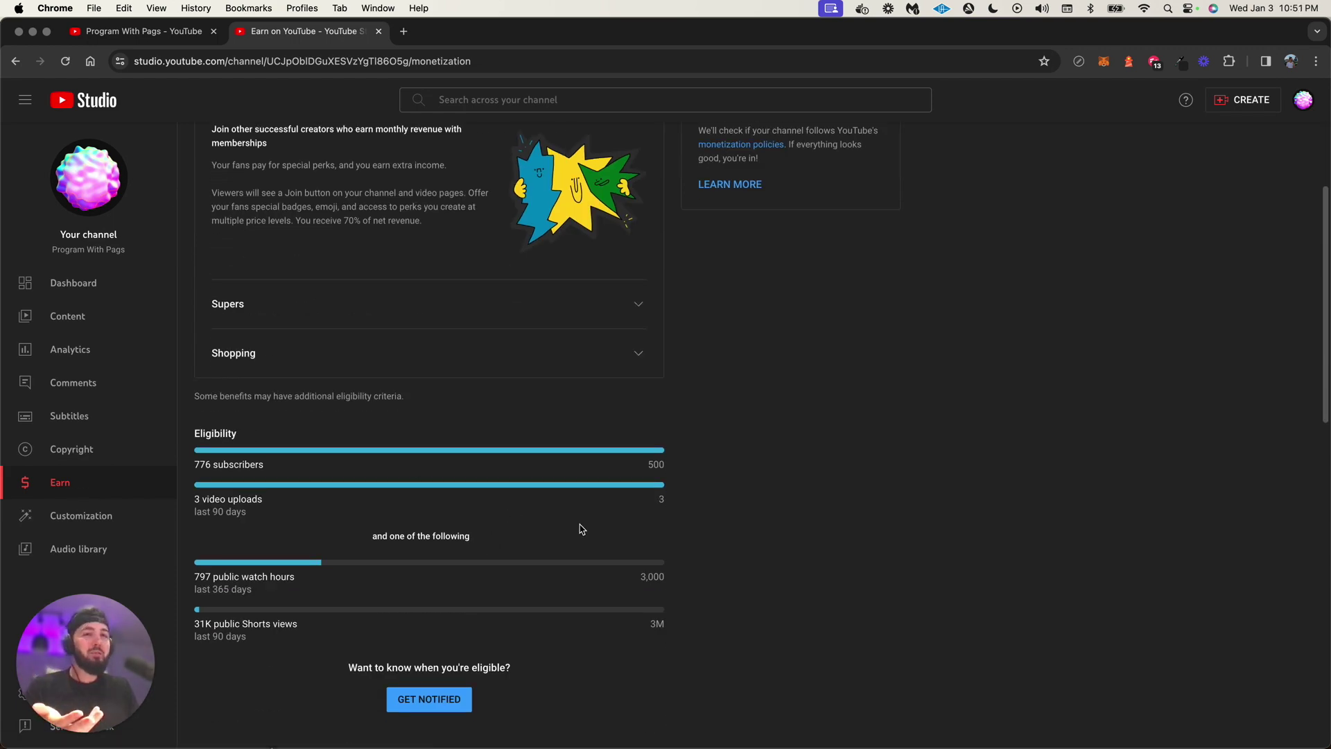
scroll(579, 529, "up", 1)
scroll(566, 537, "up", 2)
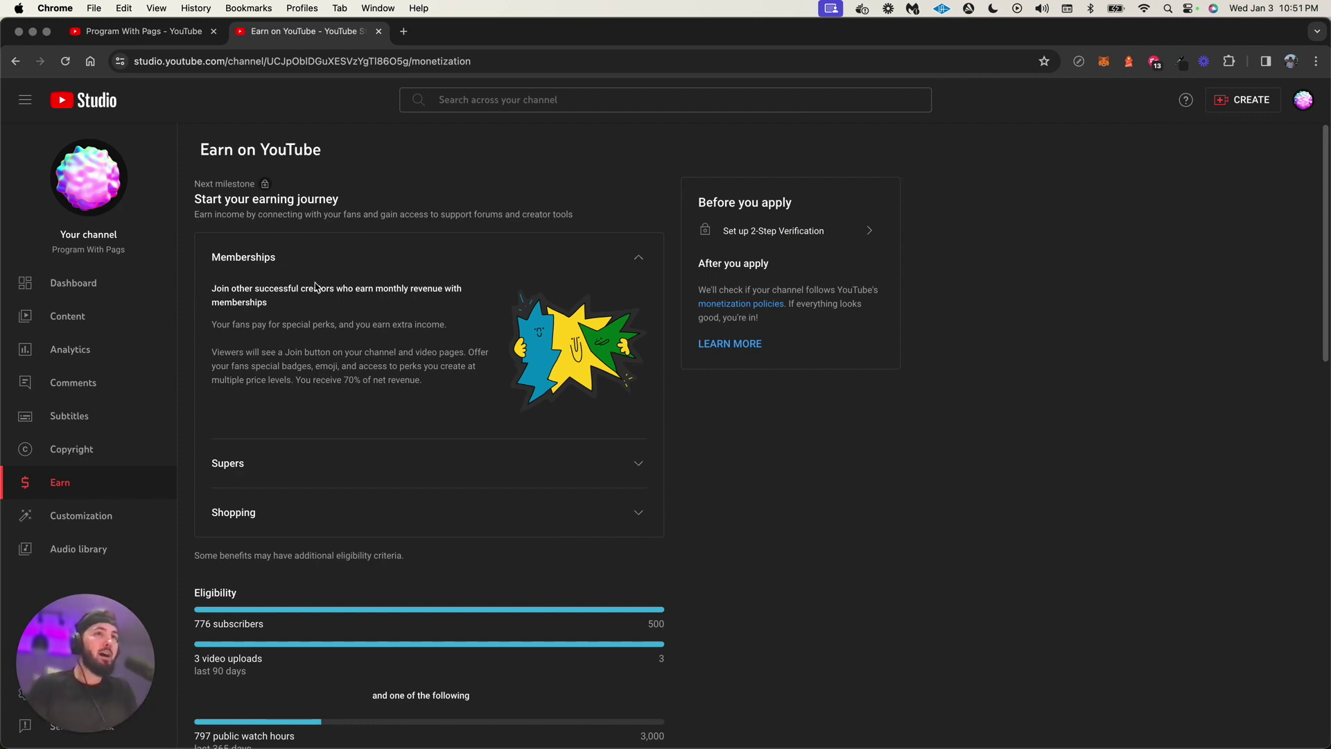
triple_click(263, 302)
left_click(255, 310)
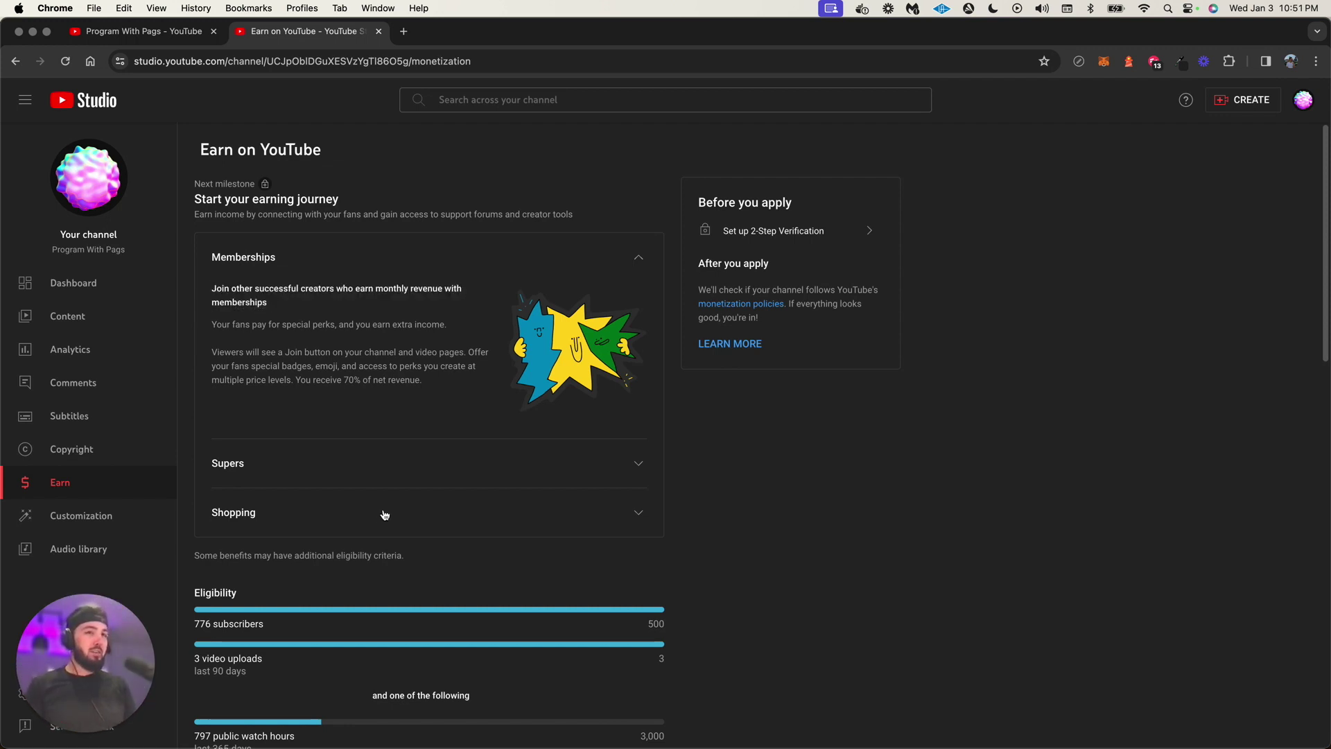
scroll(382, 514, "down", 3)
scroll(402, 543, "up", 1)
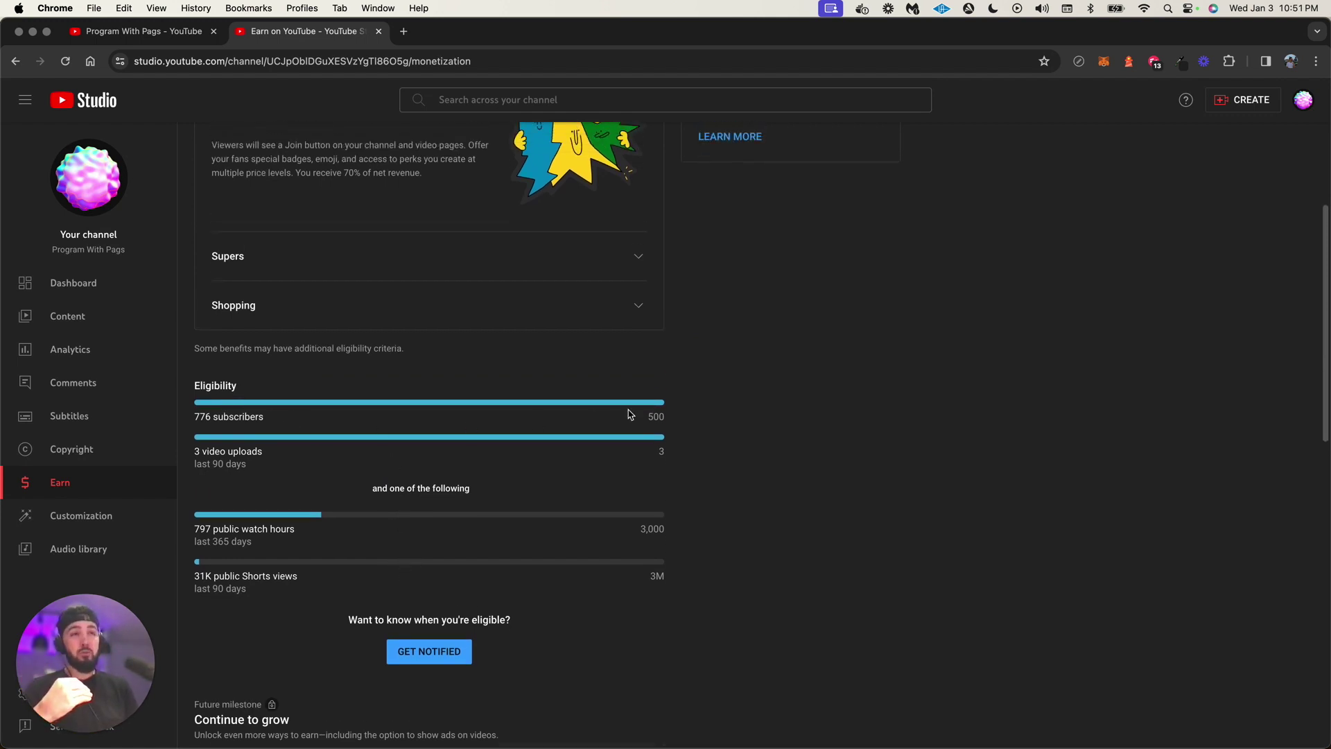
left_click_drag(689, 419, 223, 429)
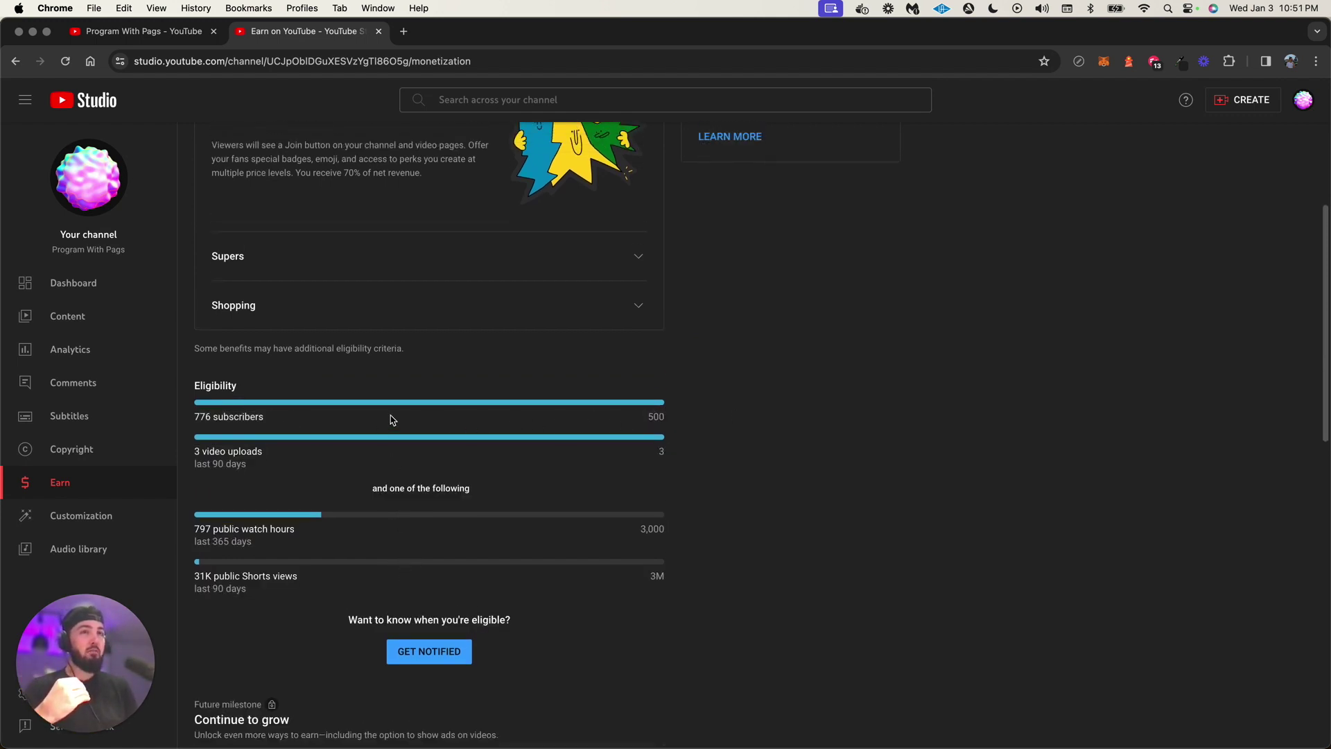
left_click(257, 427)
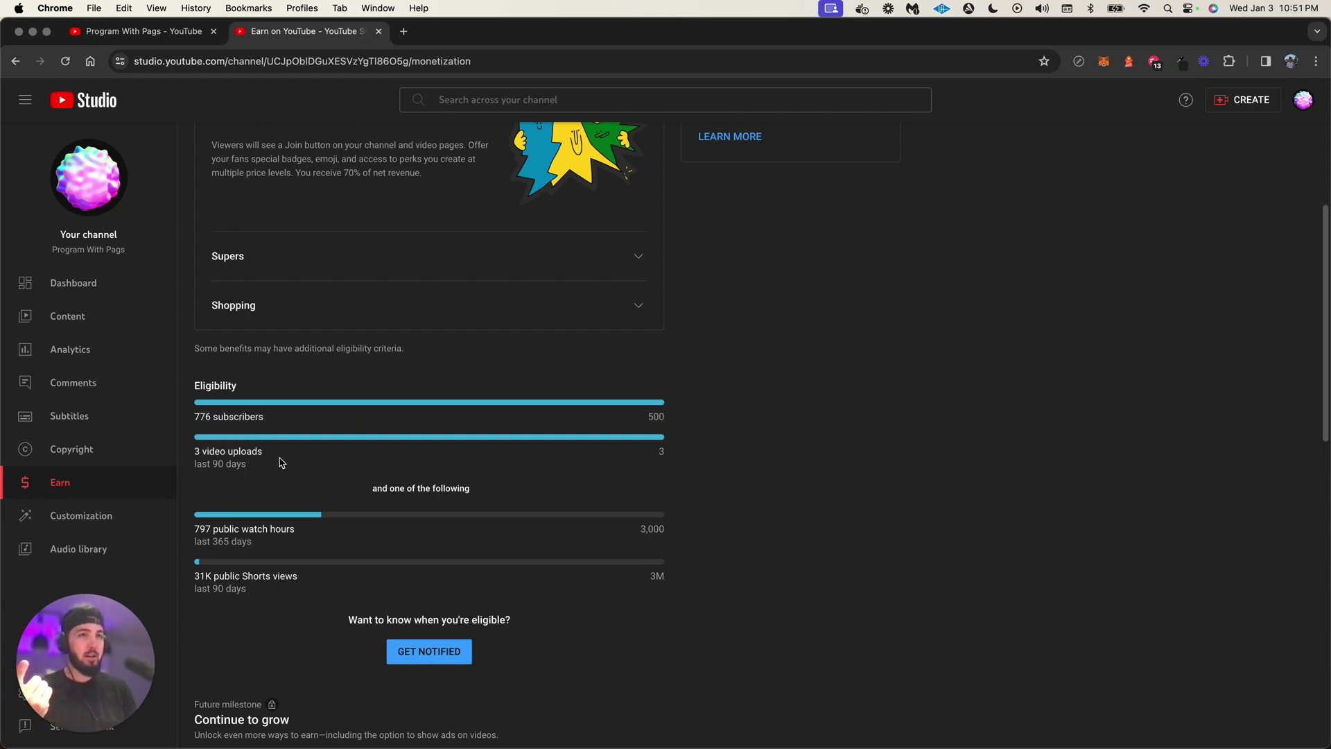
Highlight the video uploads, public watch hours, and Watch Page Ads eligibility details.
left_click_drag(281, 463, 277, 460)
left_click(678, 469)
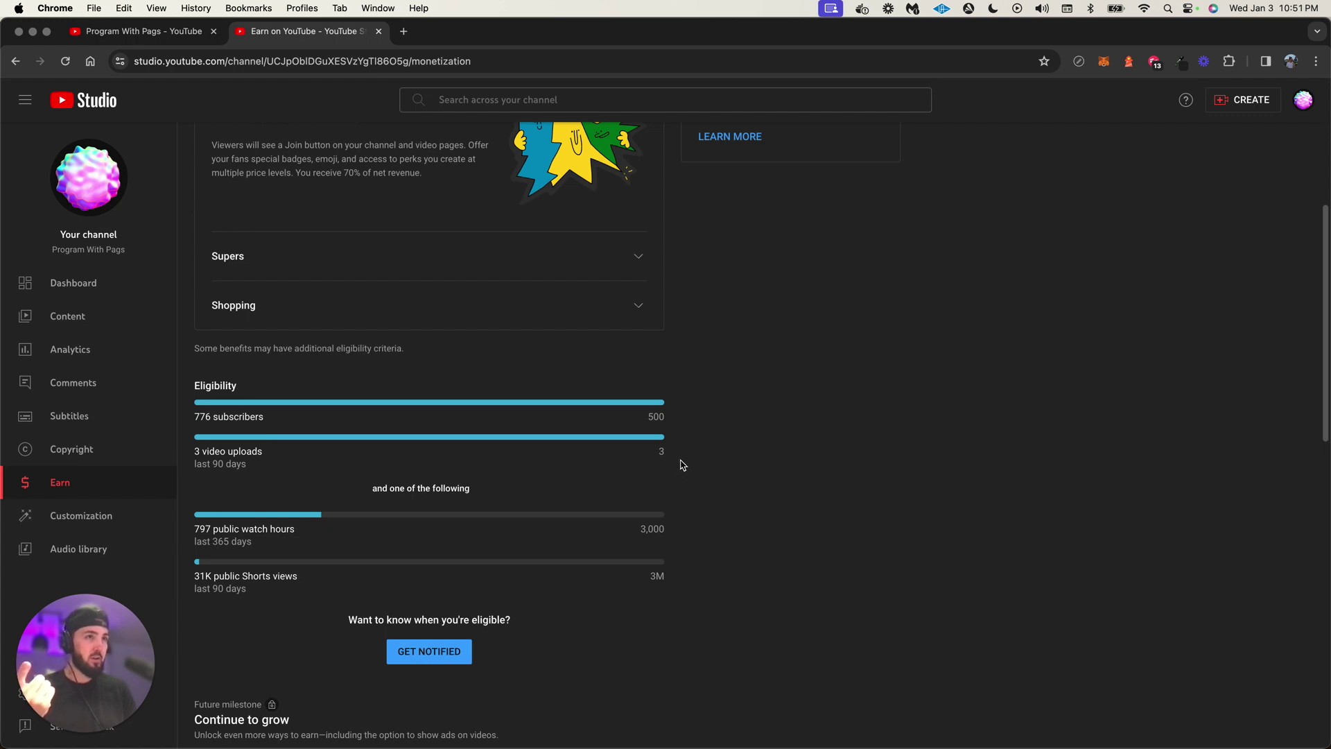
left_click_drag(295, 530, 188, 530)
left_click(299, 530)
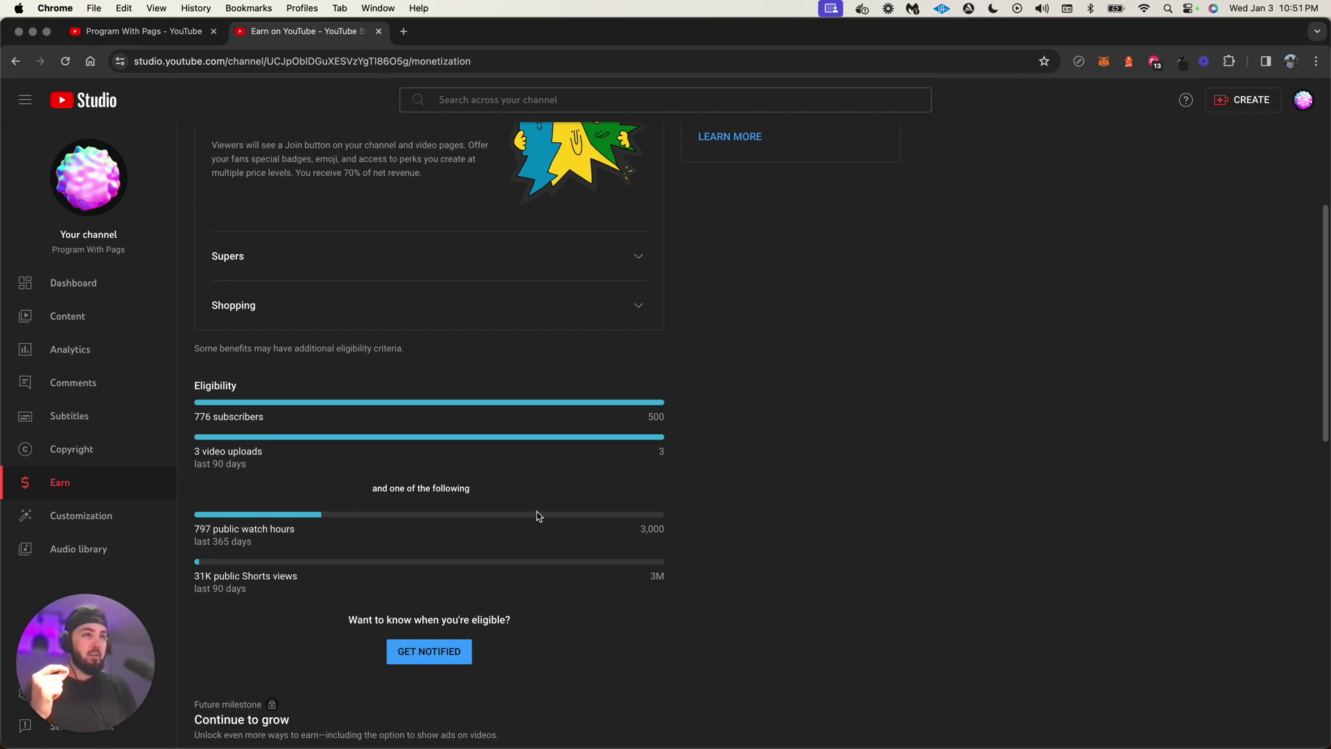
left_click_drag(616, 515, 728, 526)
left_click(728, 526)
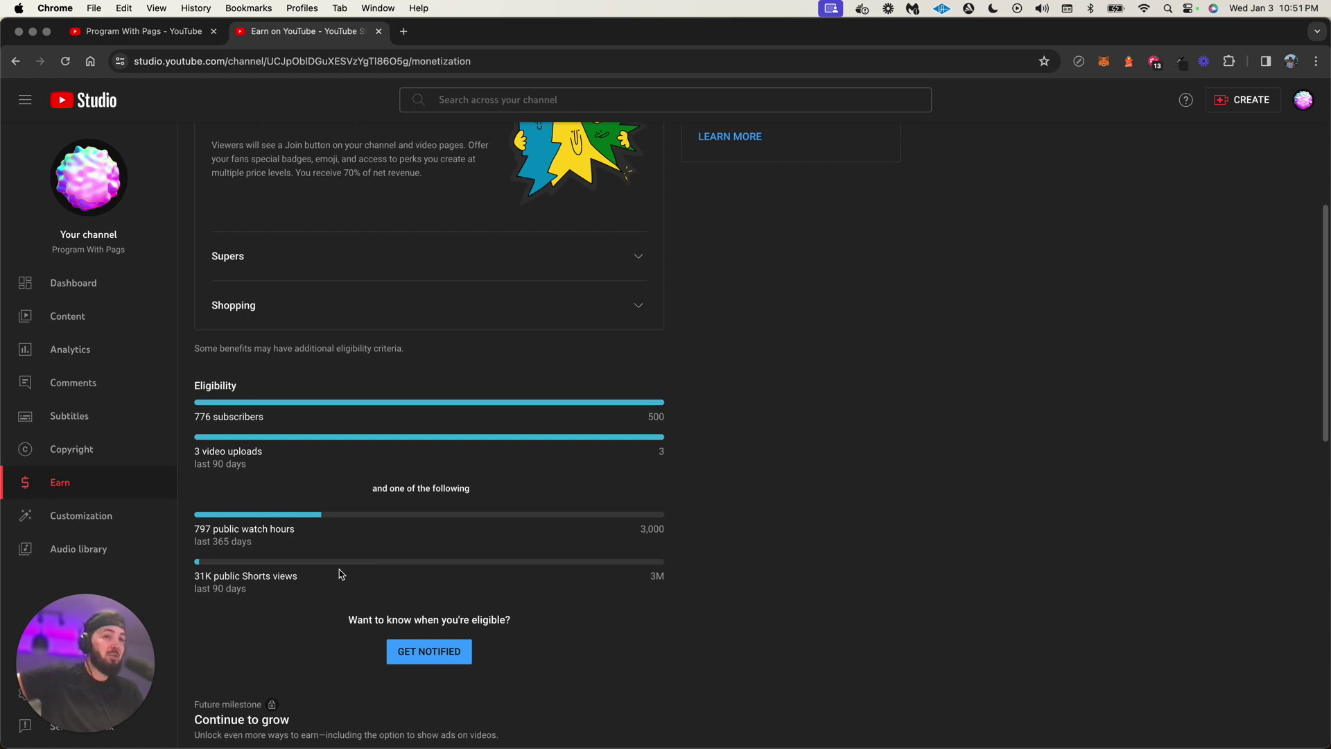
scroll(646, 419, "down", 2)
left_click_drag(685, 449, 614, 410)
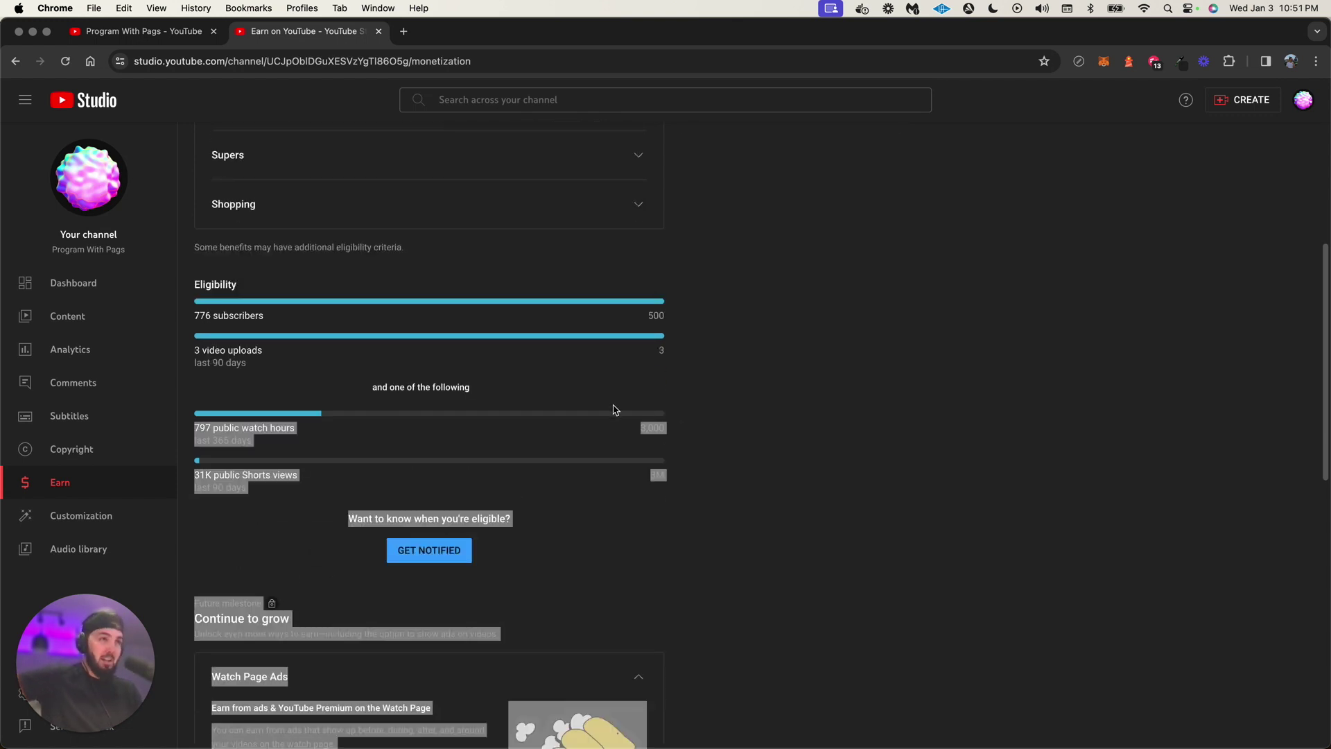
left_click(375, 440)
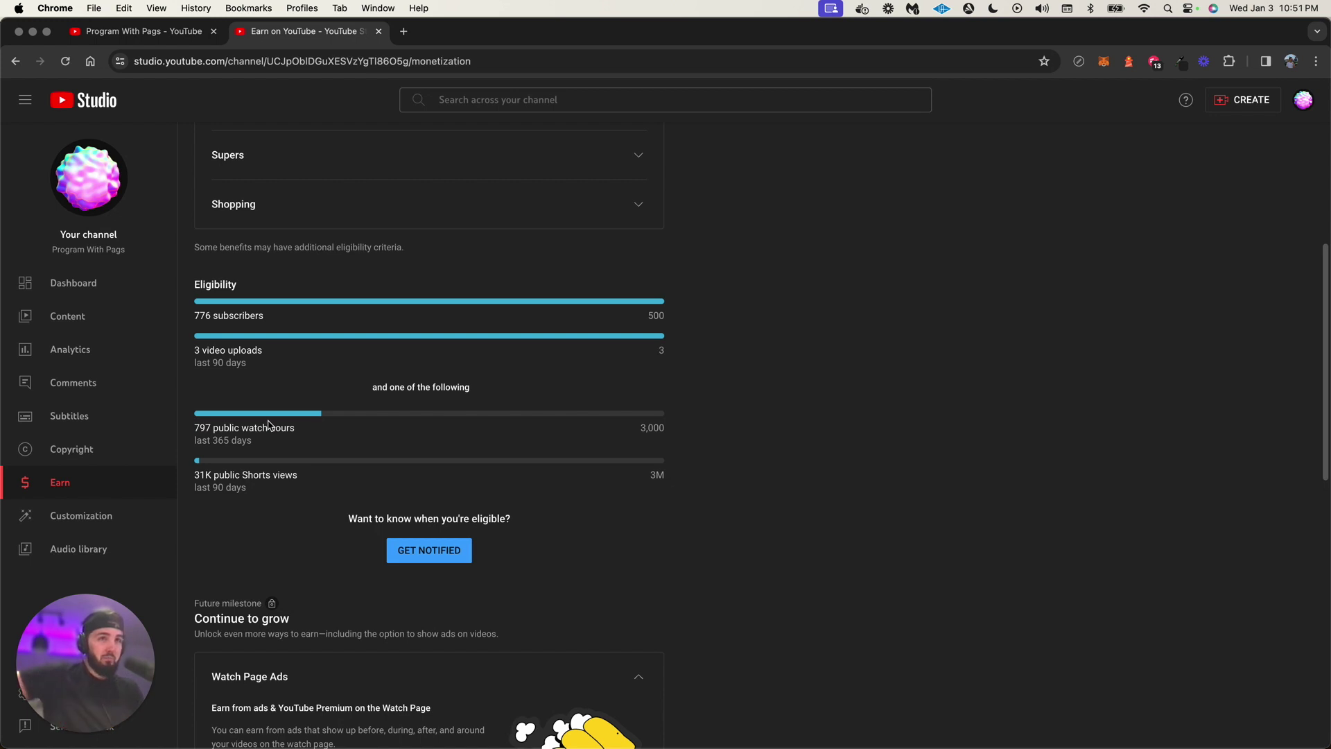
scroll(584, 474, "down", 1)
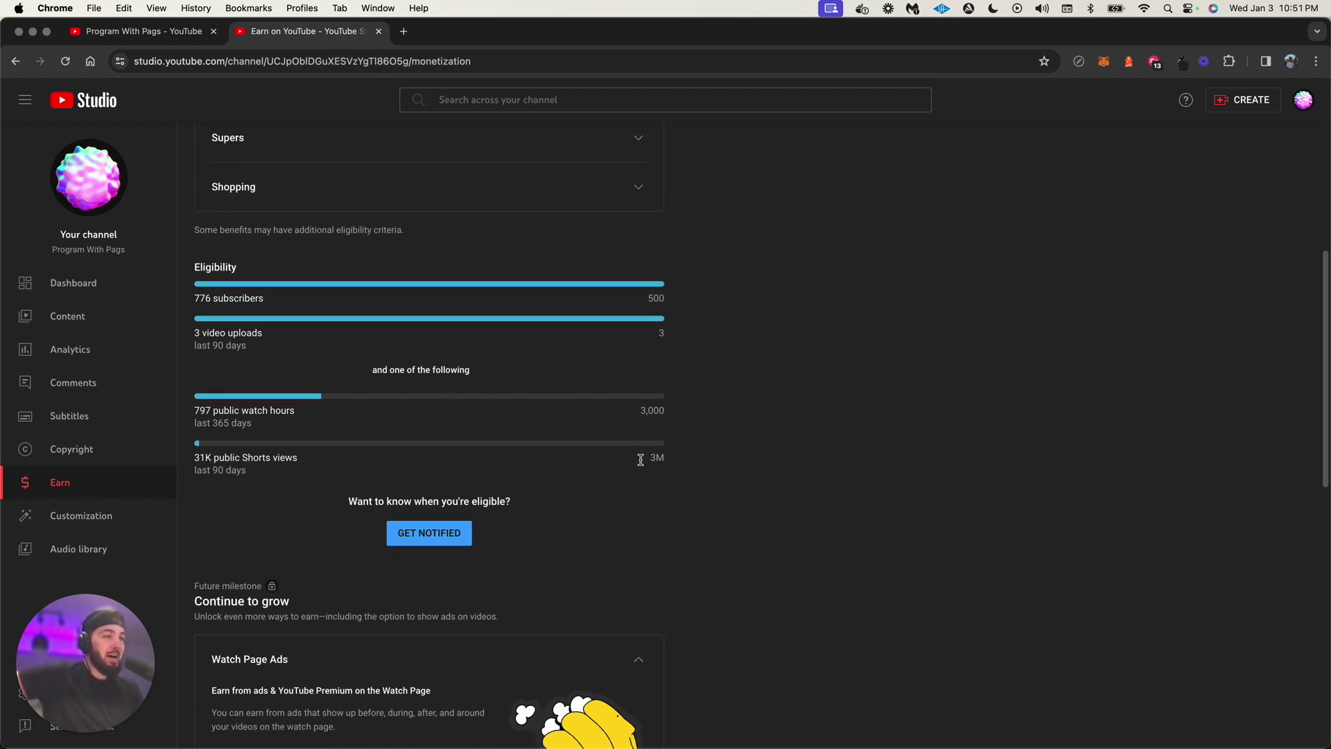
left_click_drag(641, 460, 267, 430)
left_click(267, 430)
scroll(312, 416, "down", 2)
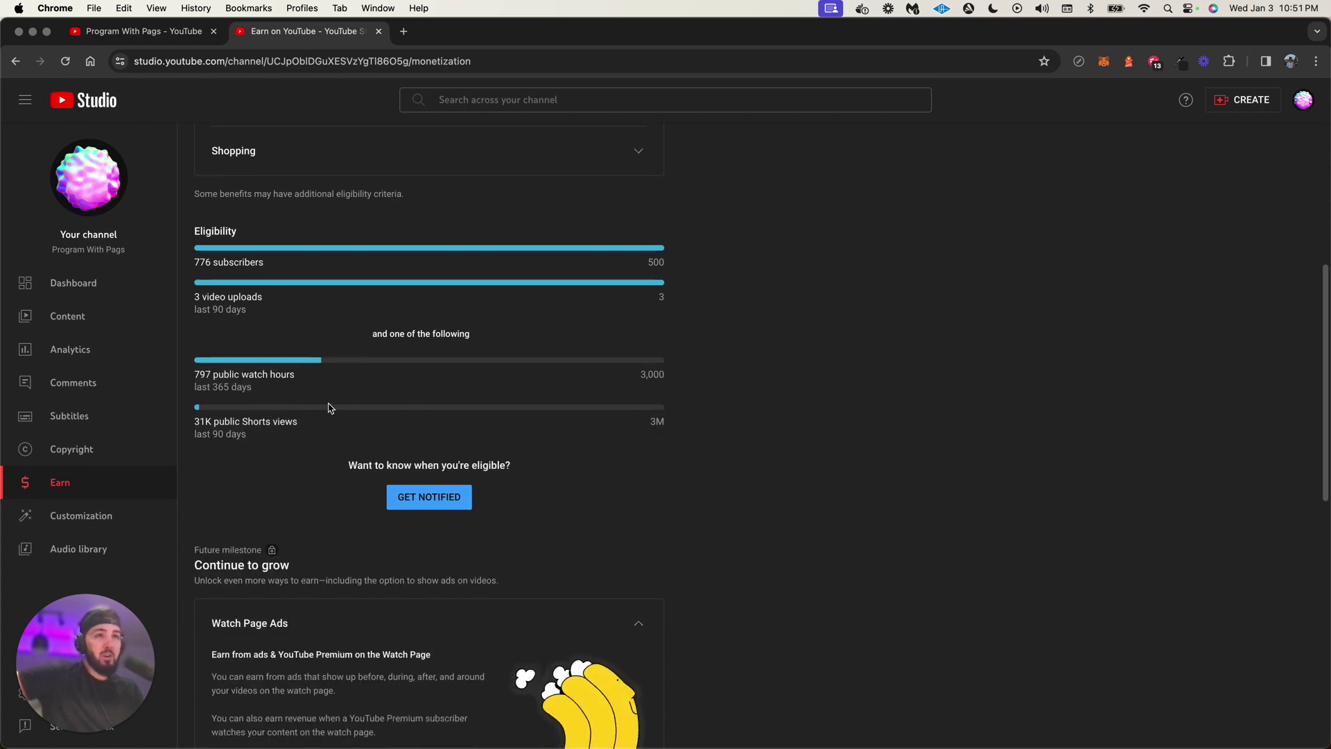
scroll(551, 450, "down", 5)
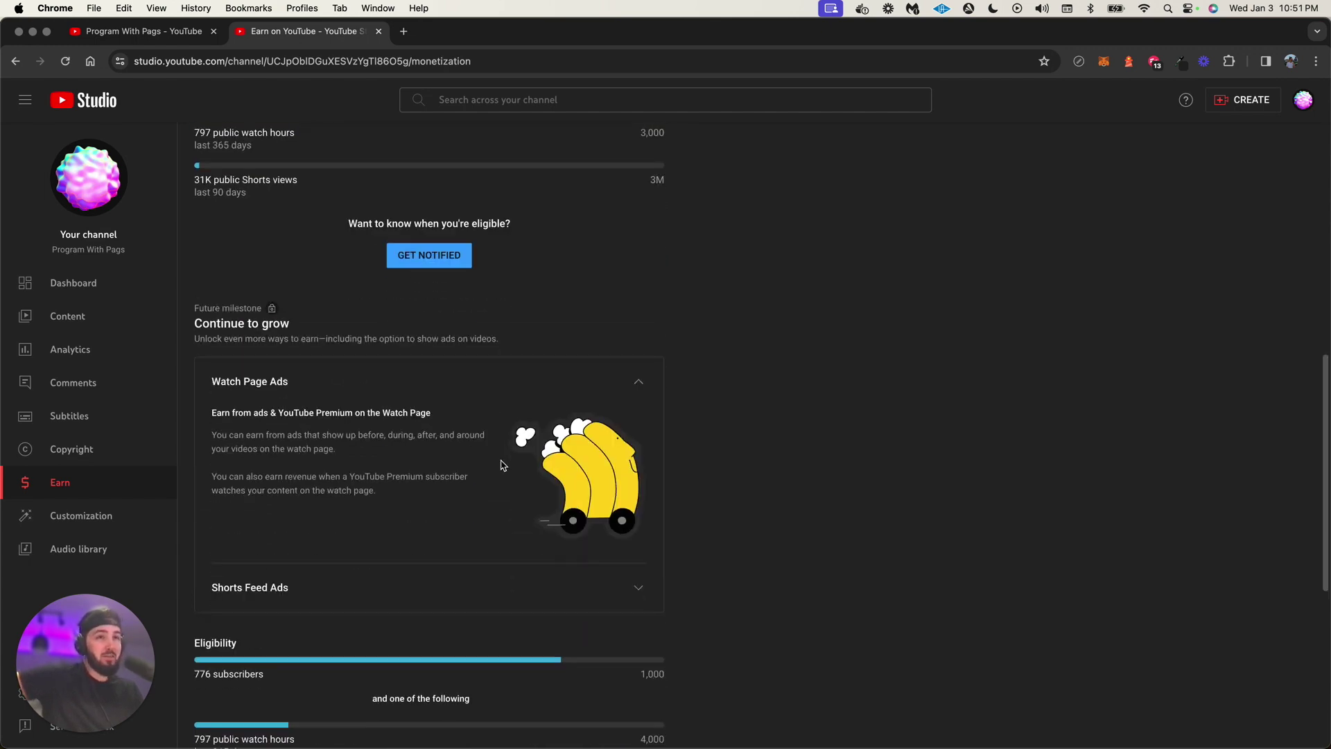
scroll(561, 458, "down", 1)
scroll(755, 482, "up", 5)
scroll(711, 467, "up", 5)
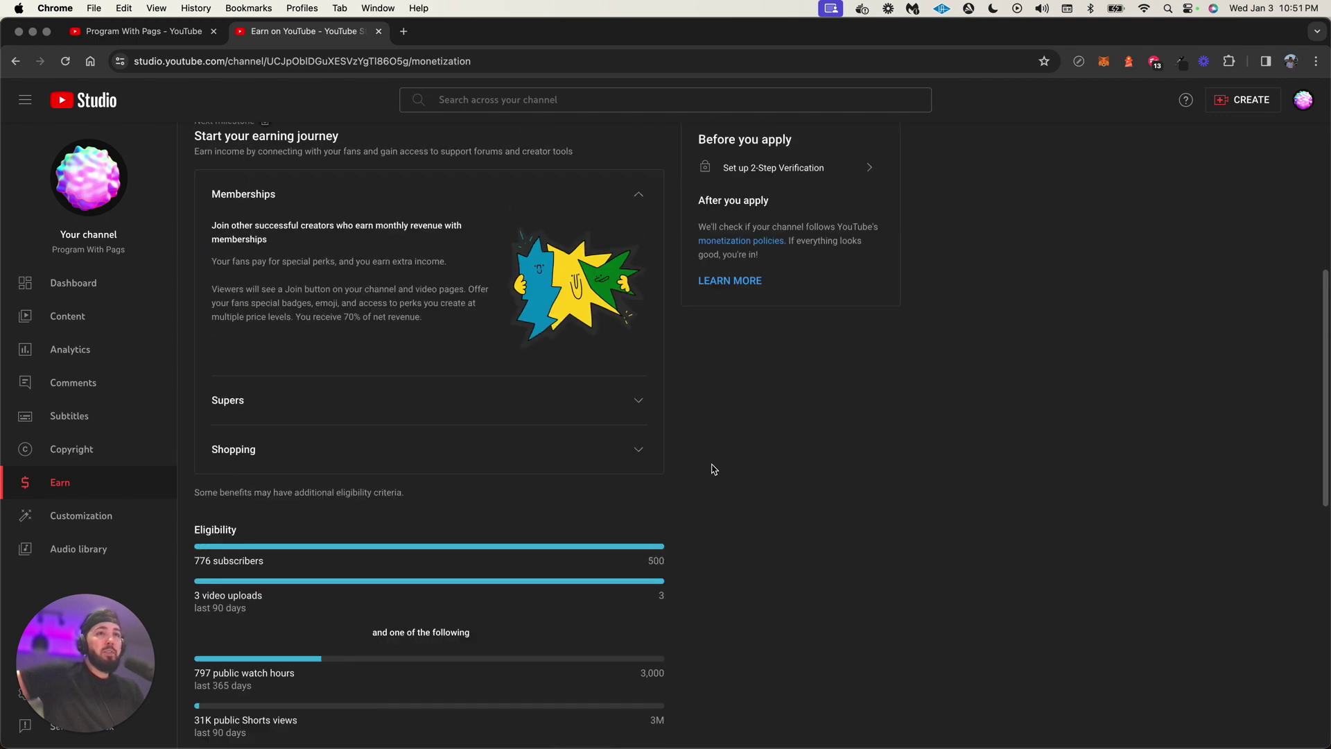
mouse_move(719, 645)
left_mouse_down()
mouse_move(351, 290)
mouse_move(344, 239)
left_mouse_up()
scroll(740, 452, "down", 5)
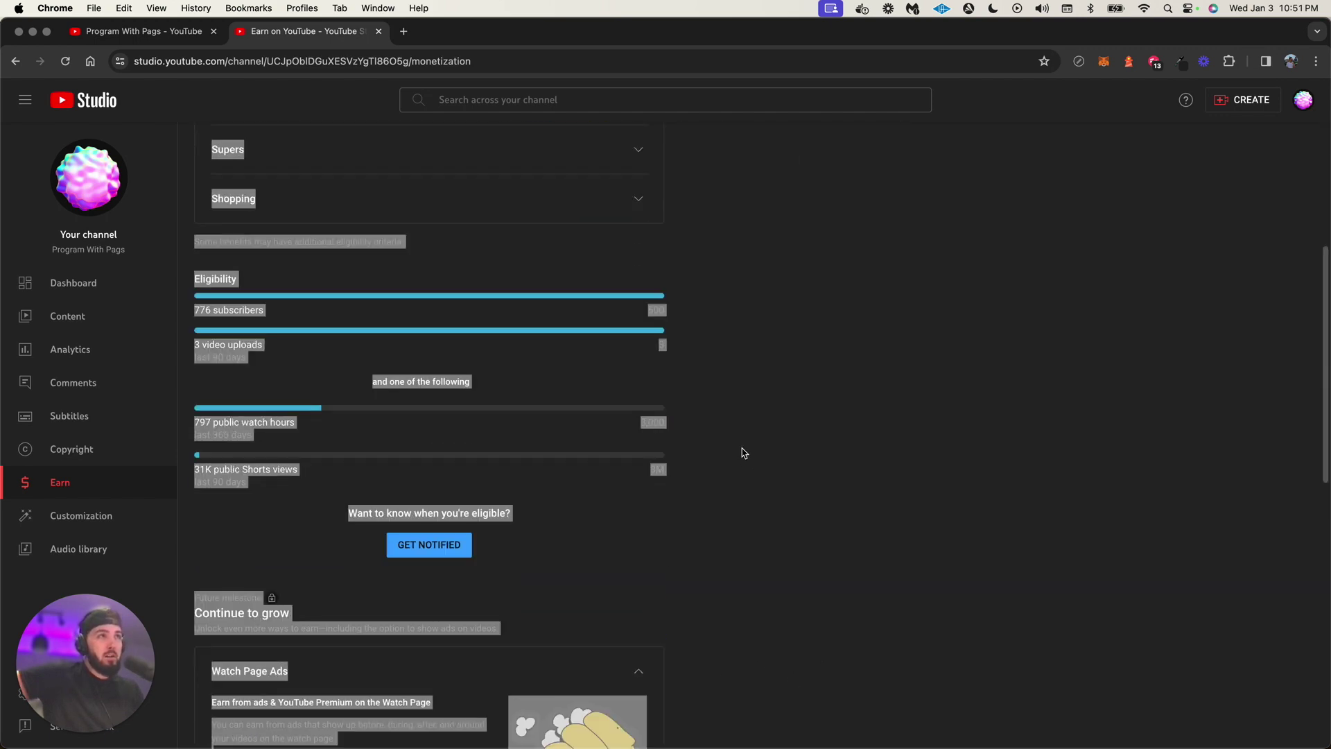
left_click(813, 453)
scroll(763, 537, "down", 2)
scroll(763, 537, "down", 5)
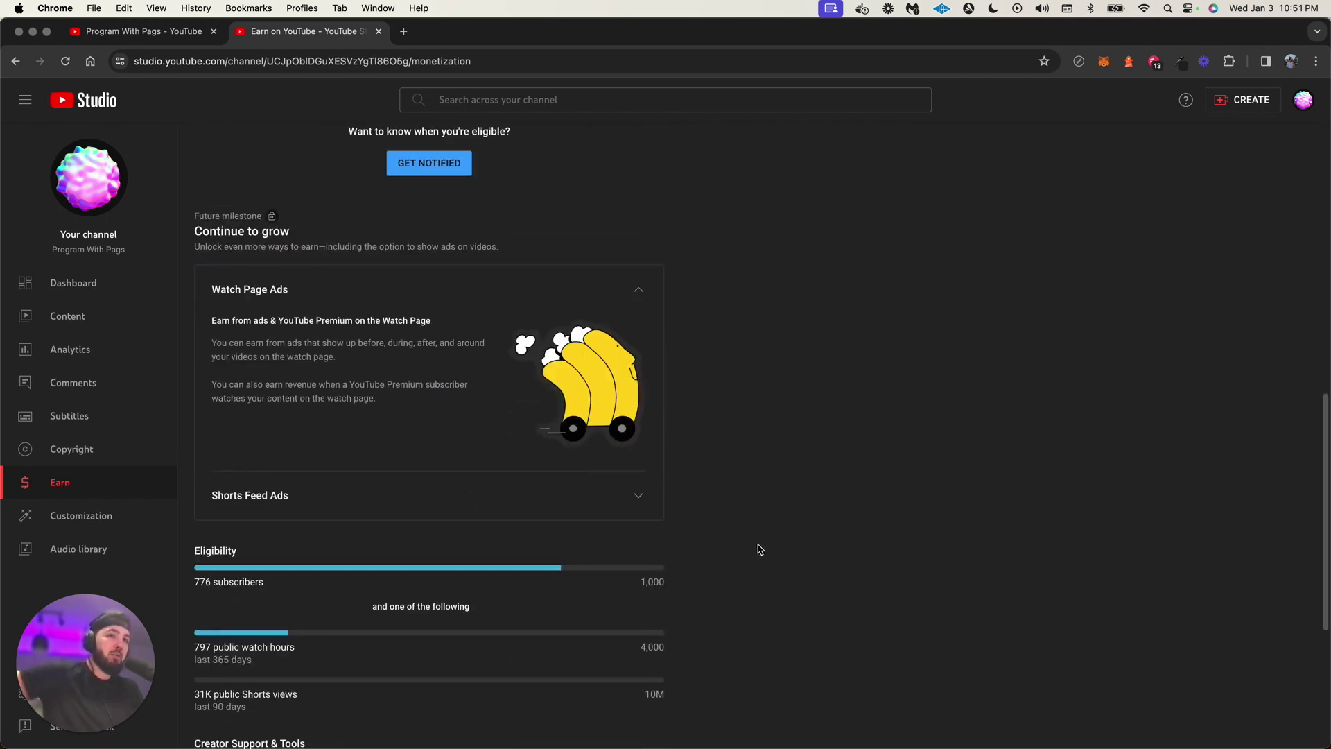
scroll(759, 548, "down", 1)
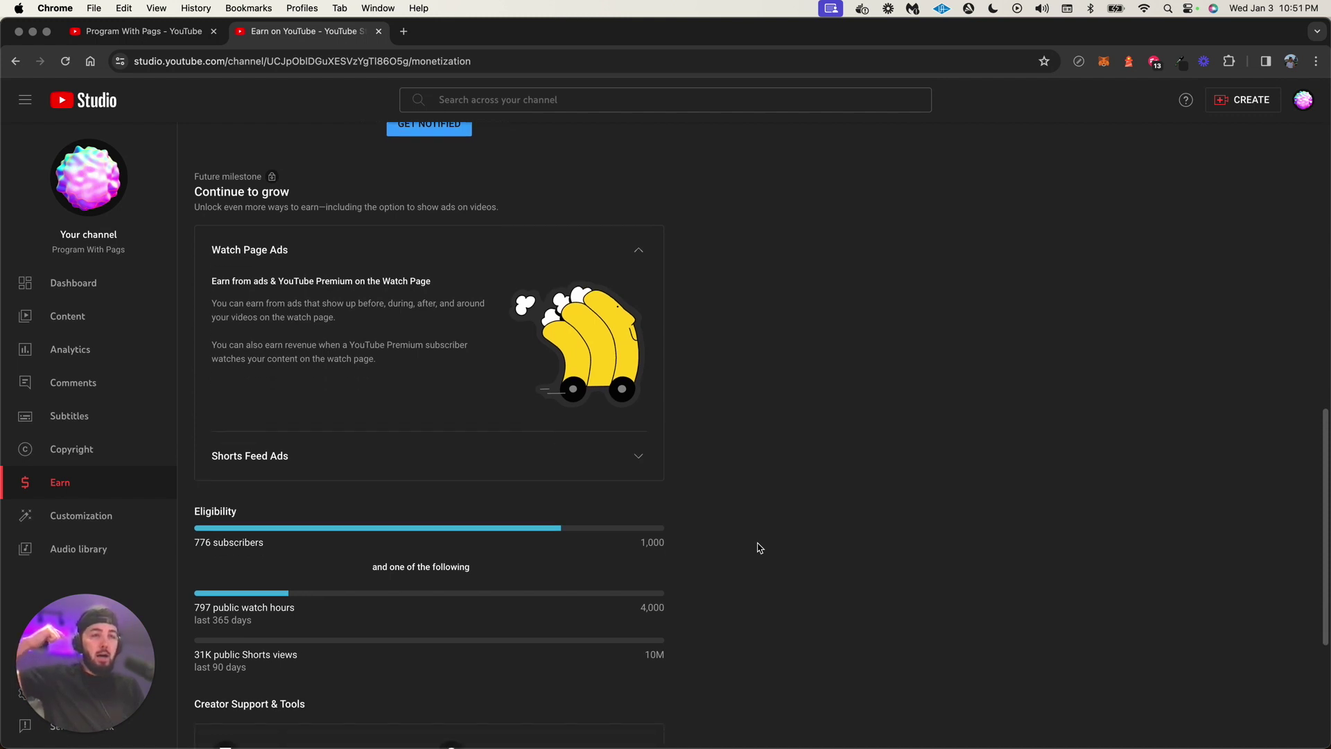
scroll(755, 544, "down", 1)
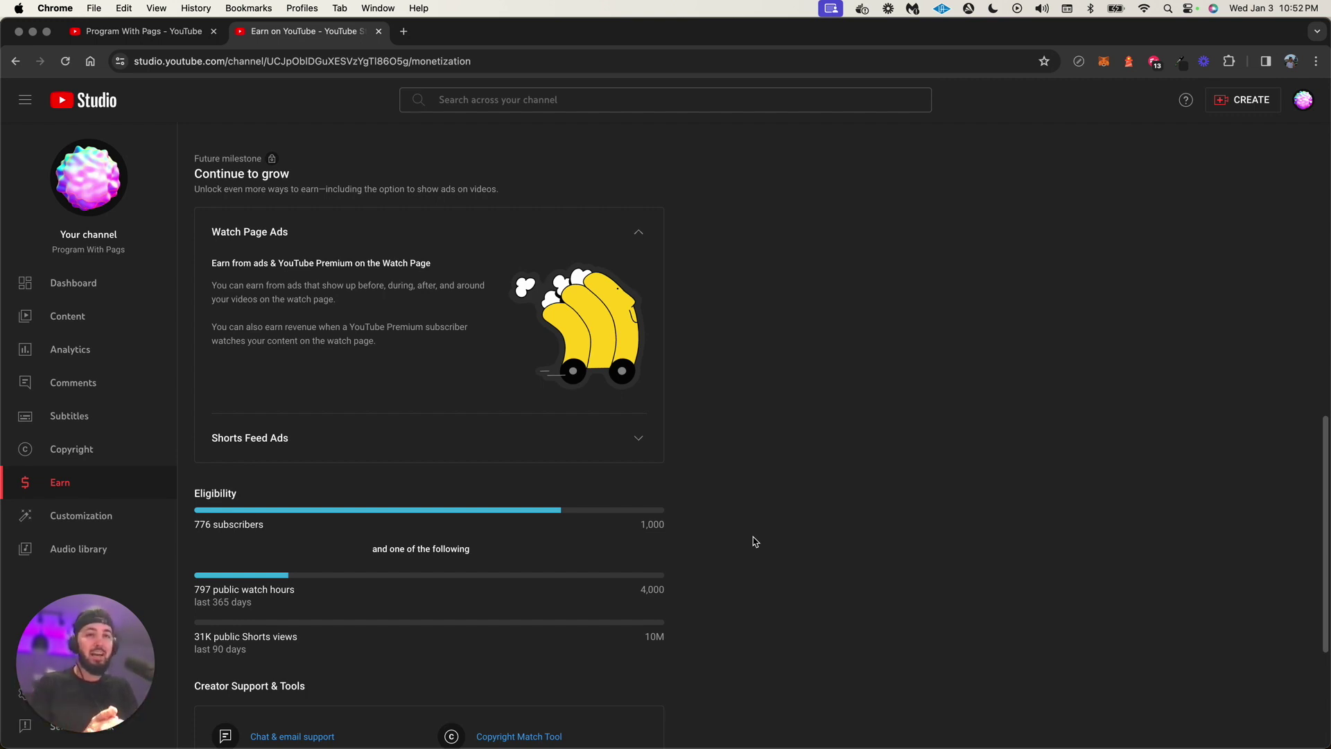
scroll(770, 539, "down", 5)
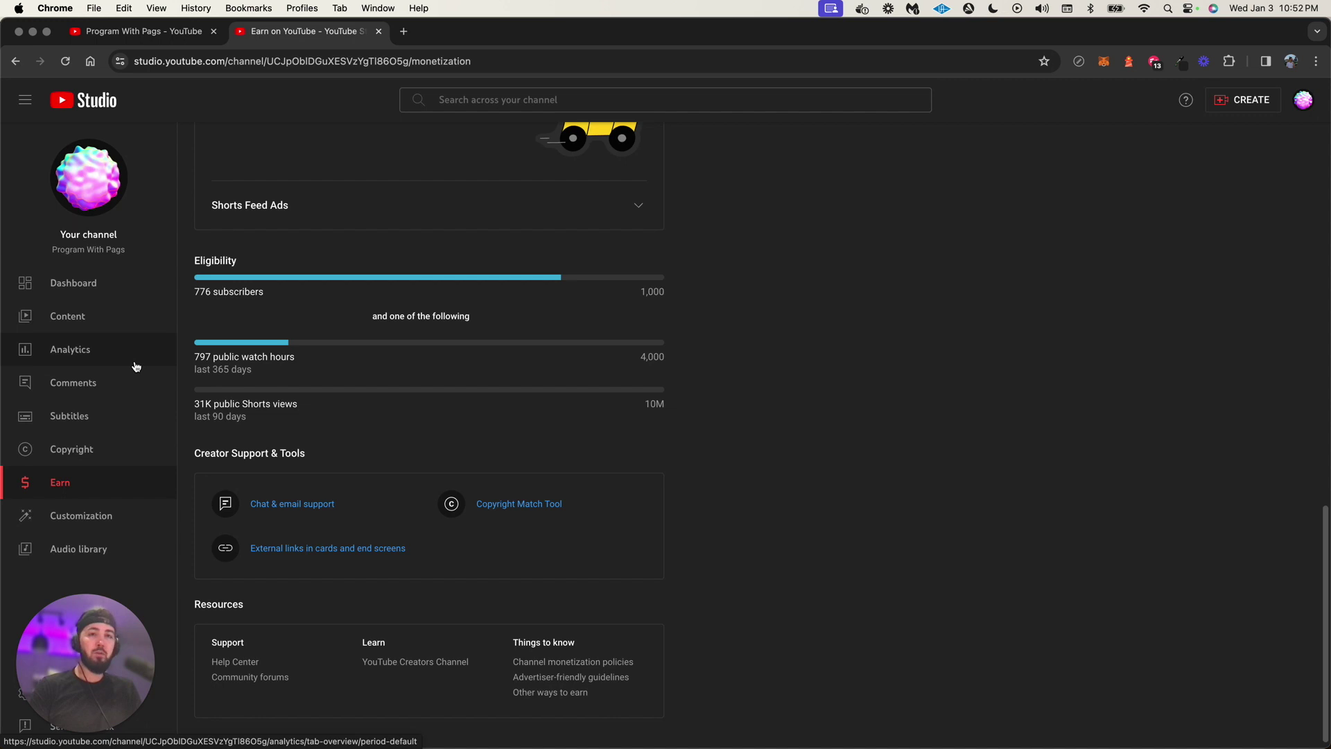
Search Google for how long it takes to get 1000 YouTube subscribers.
left_click(405, 33)
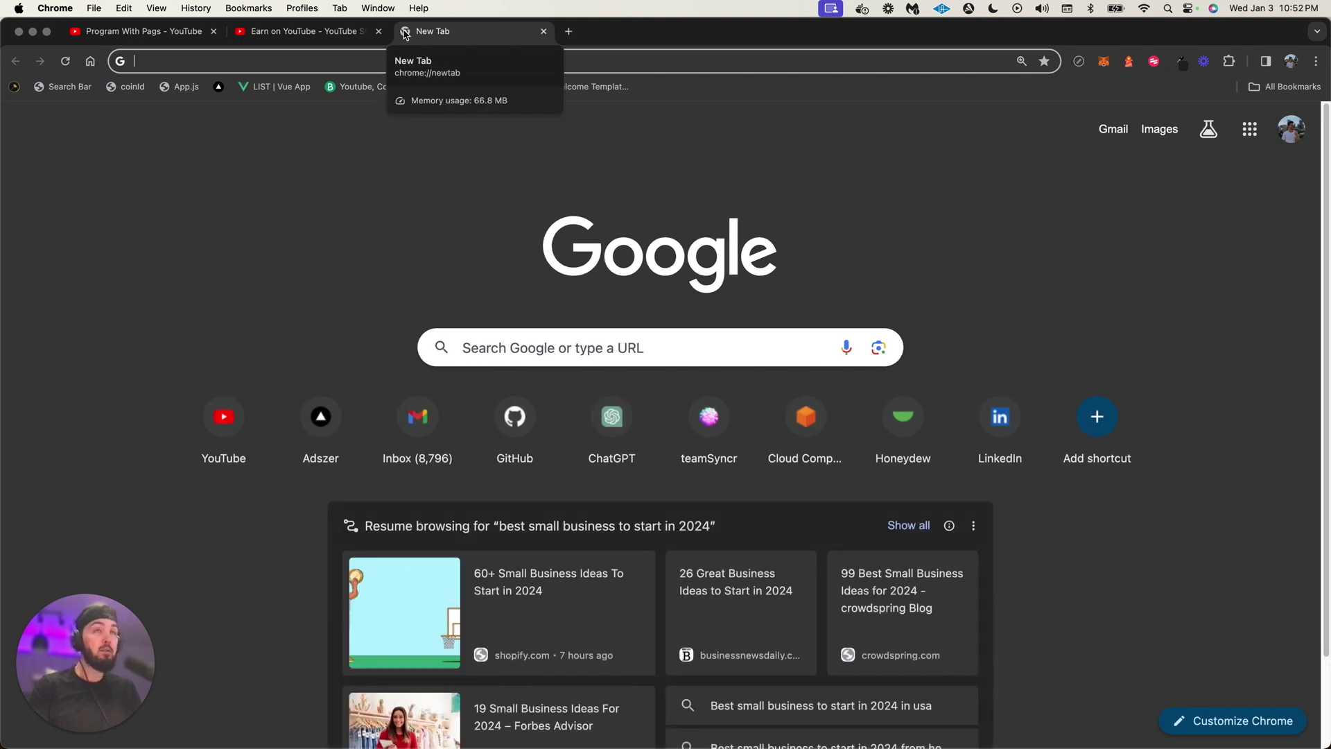
type("how lo")
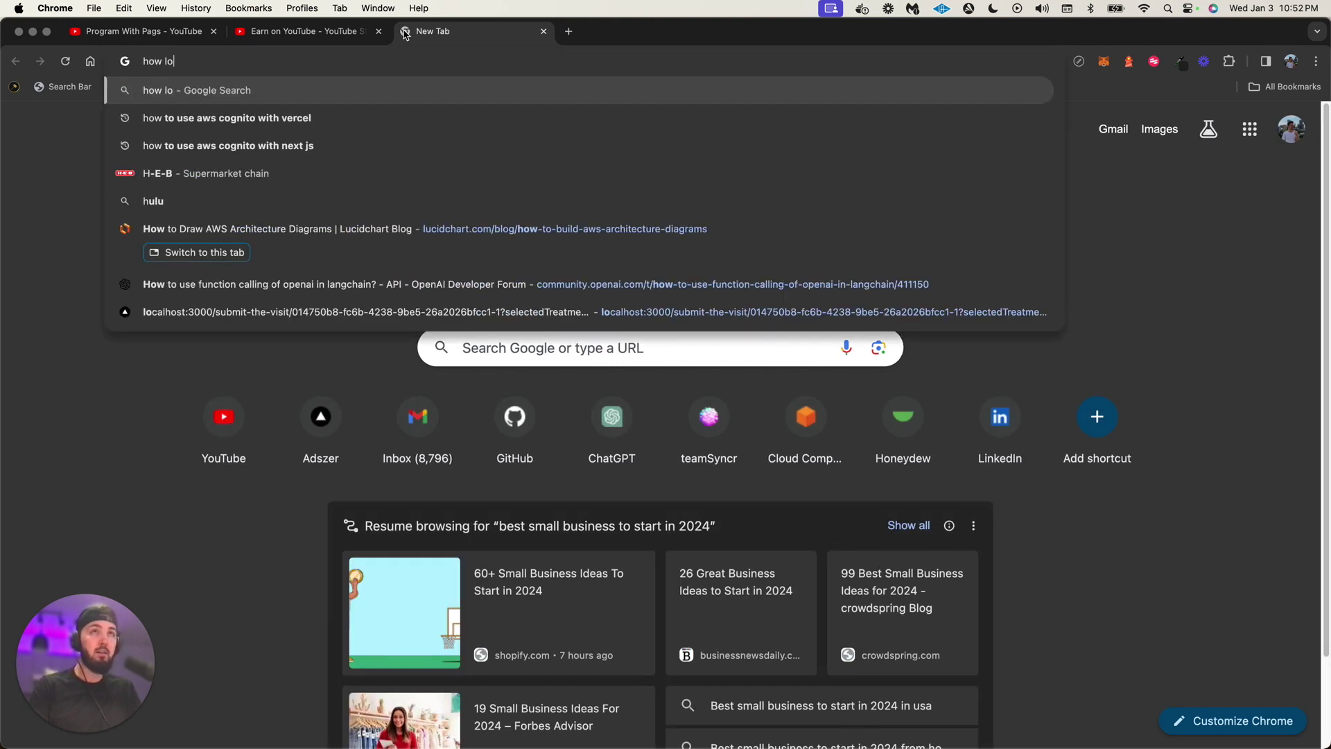
type("ng does it ta")
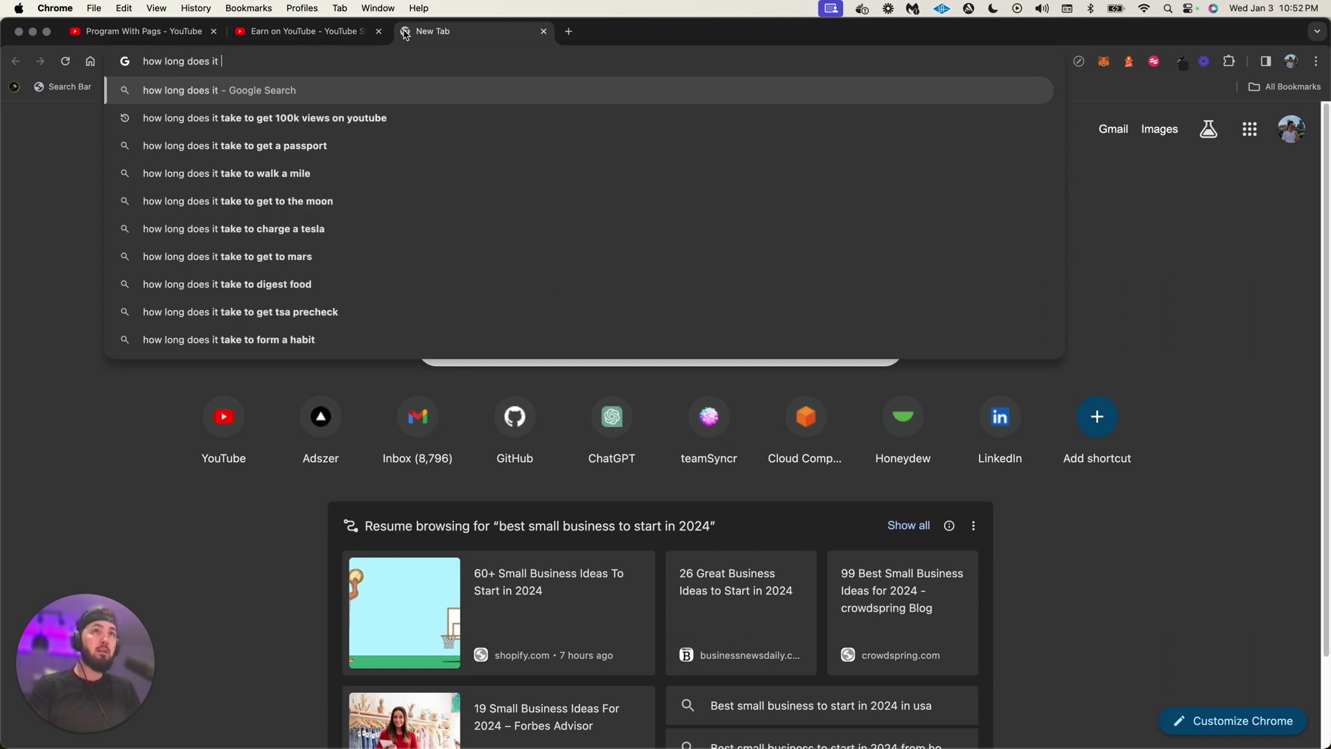
type("ke to")
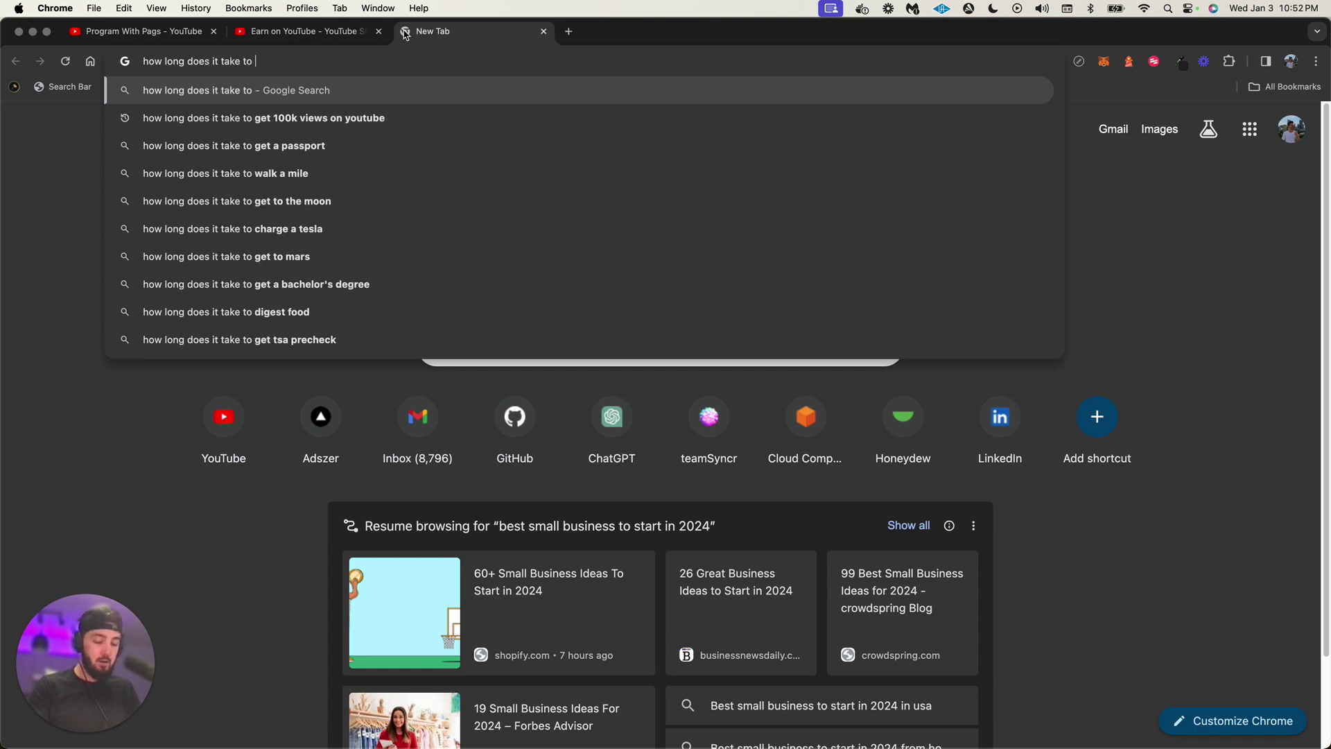
type(" get 1000 s")
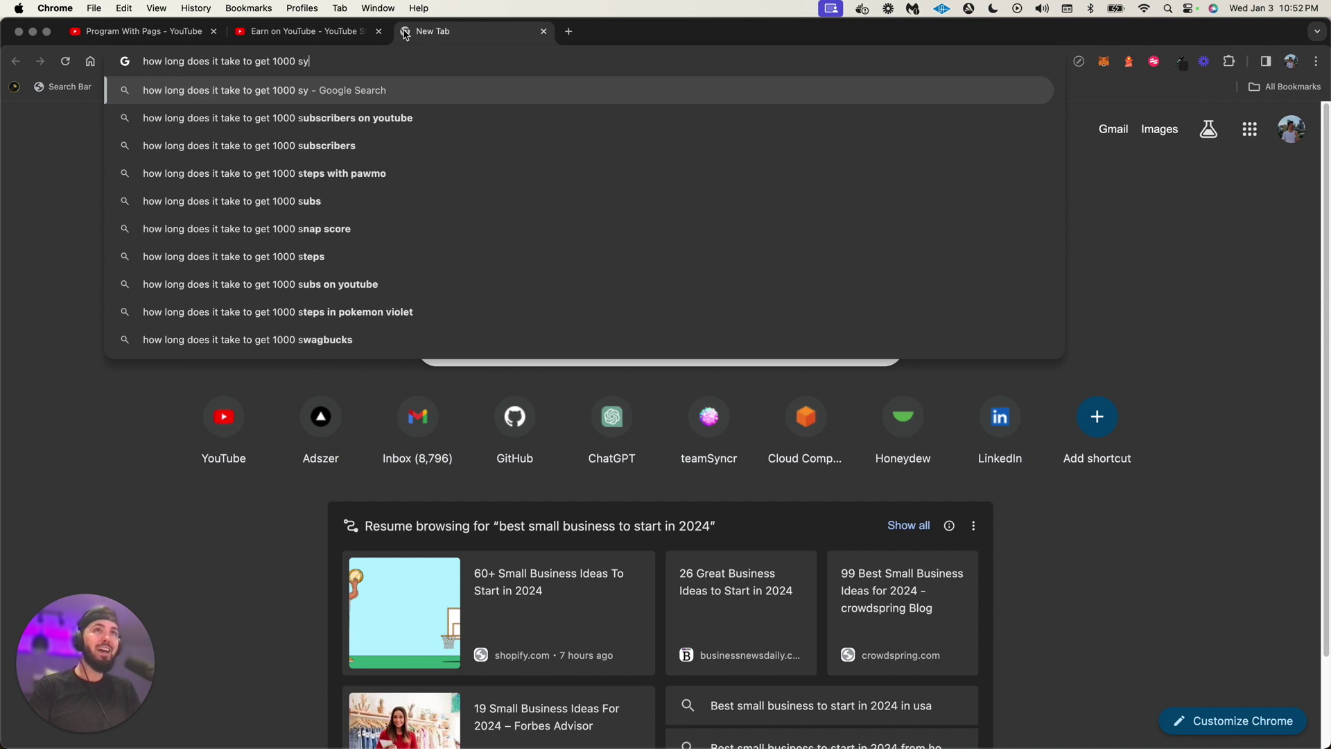
type("yubs")
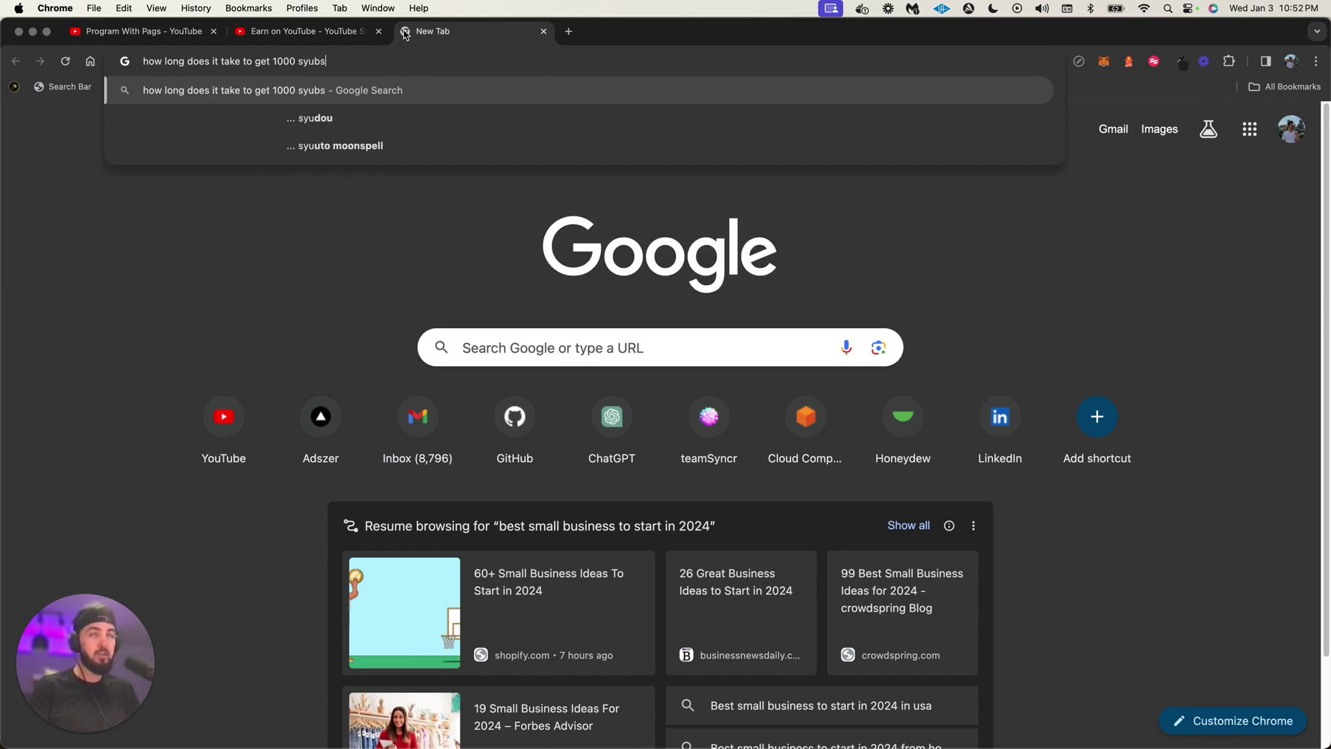
key("Down")
key("Return")
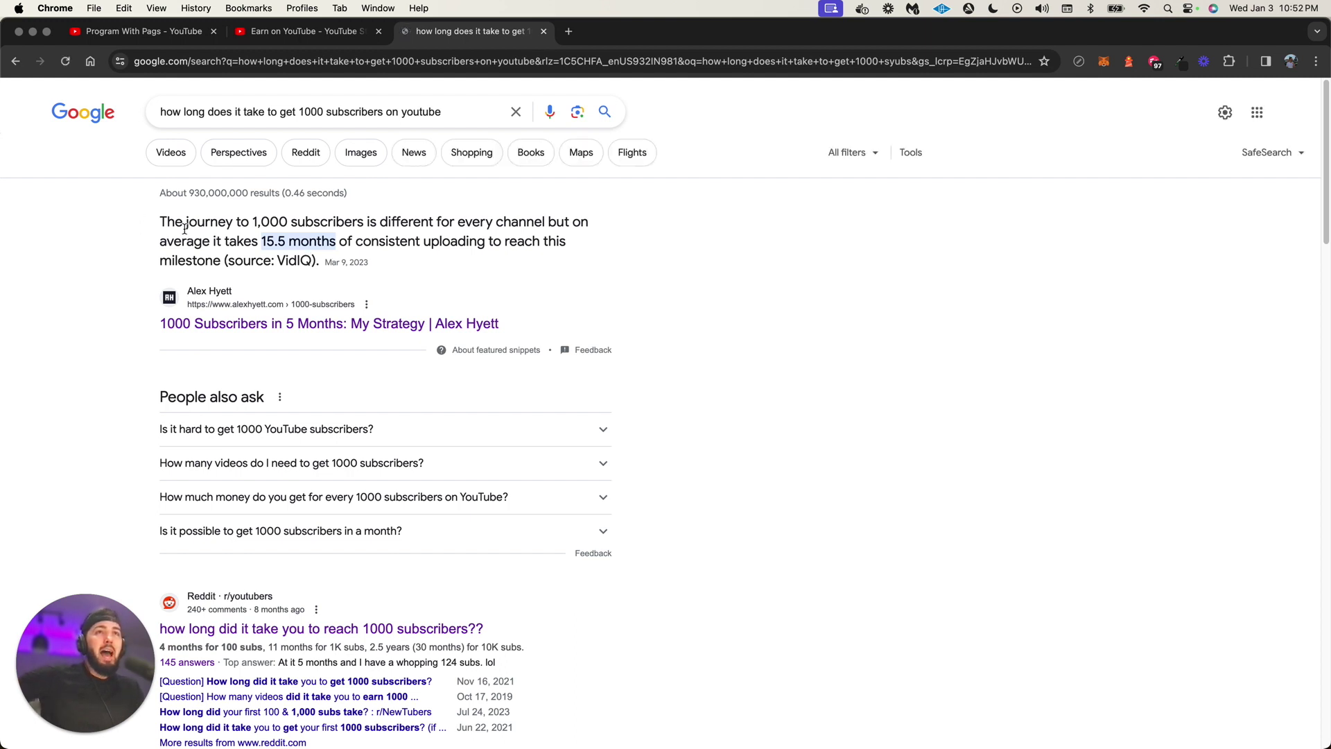
left_click_drag(161, 222, 276, 240)
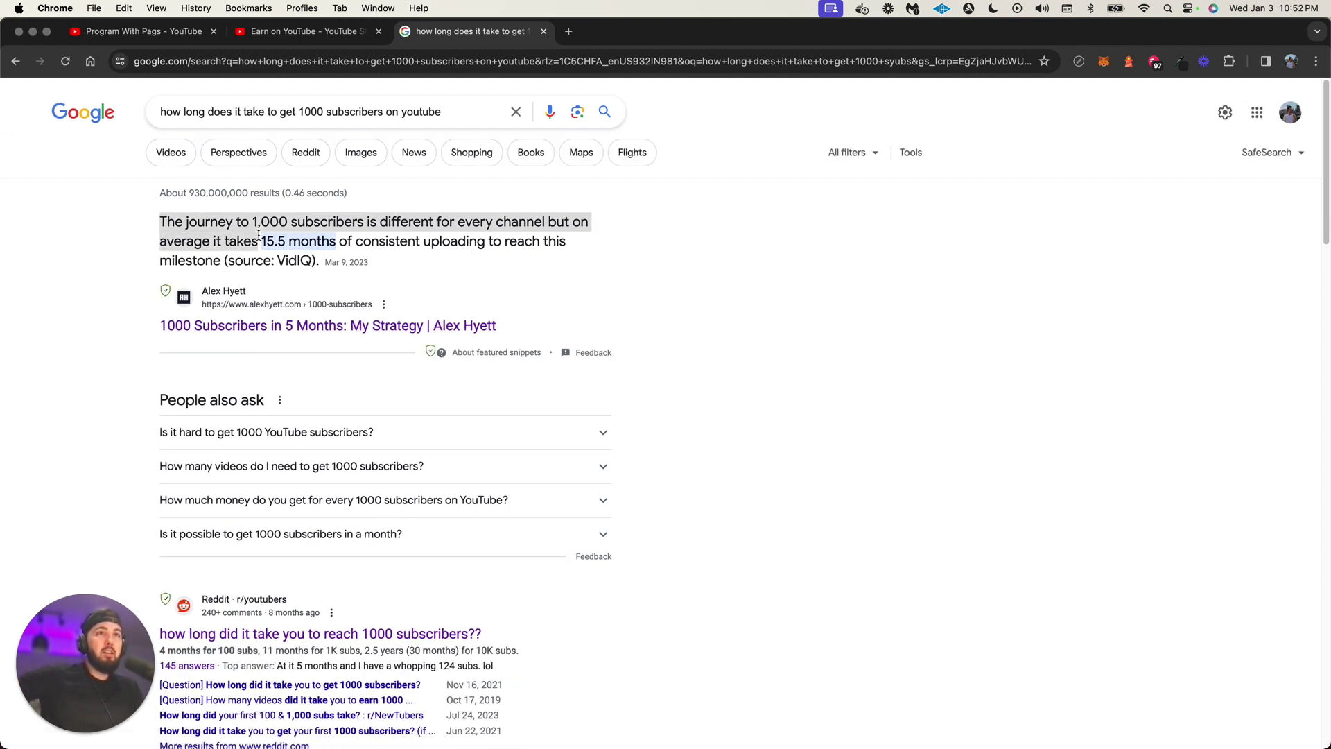
left_click(281, 240)
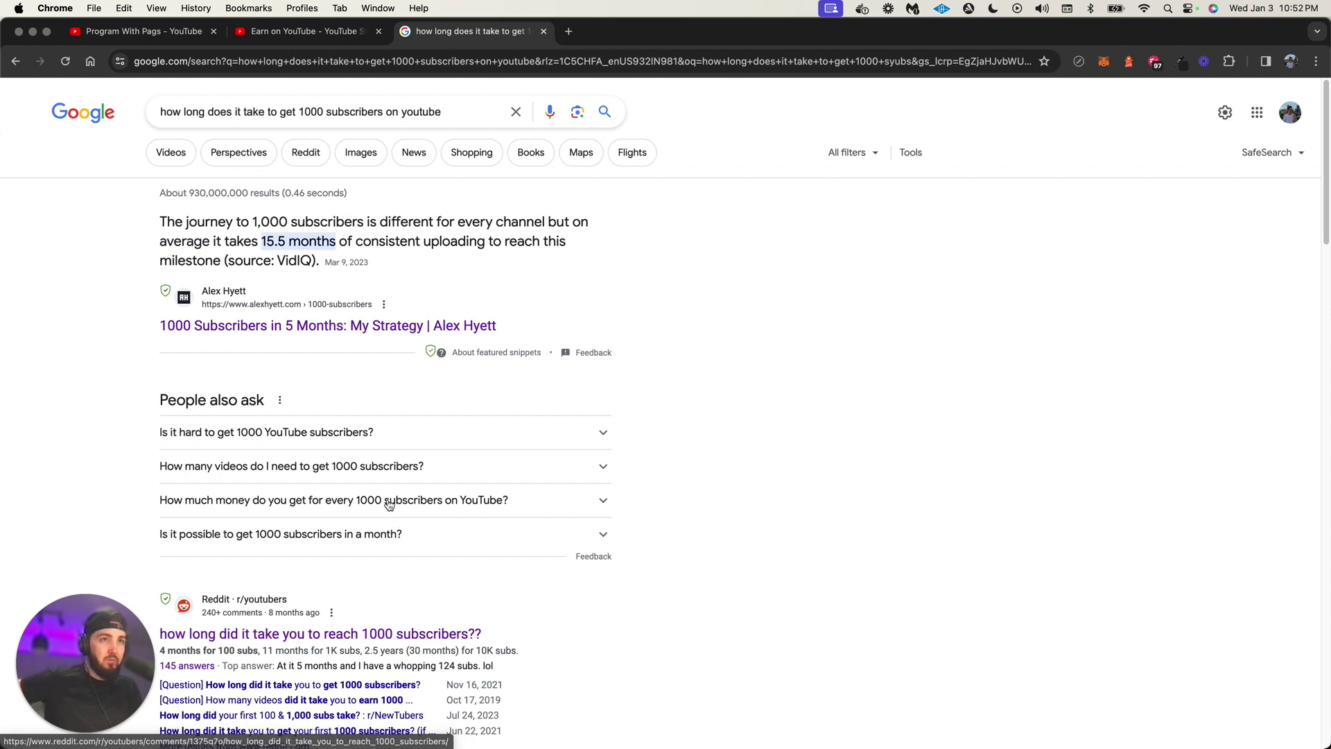
left_click(312, 448)
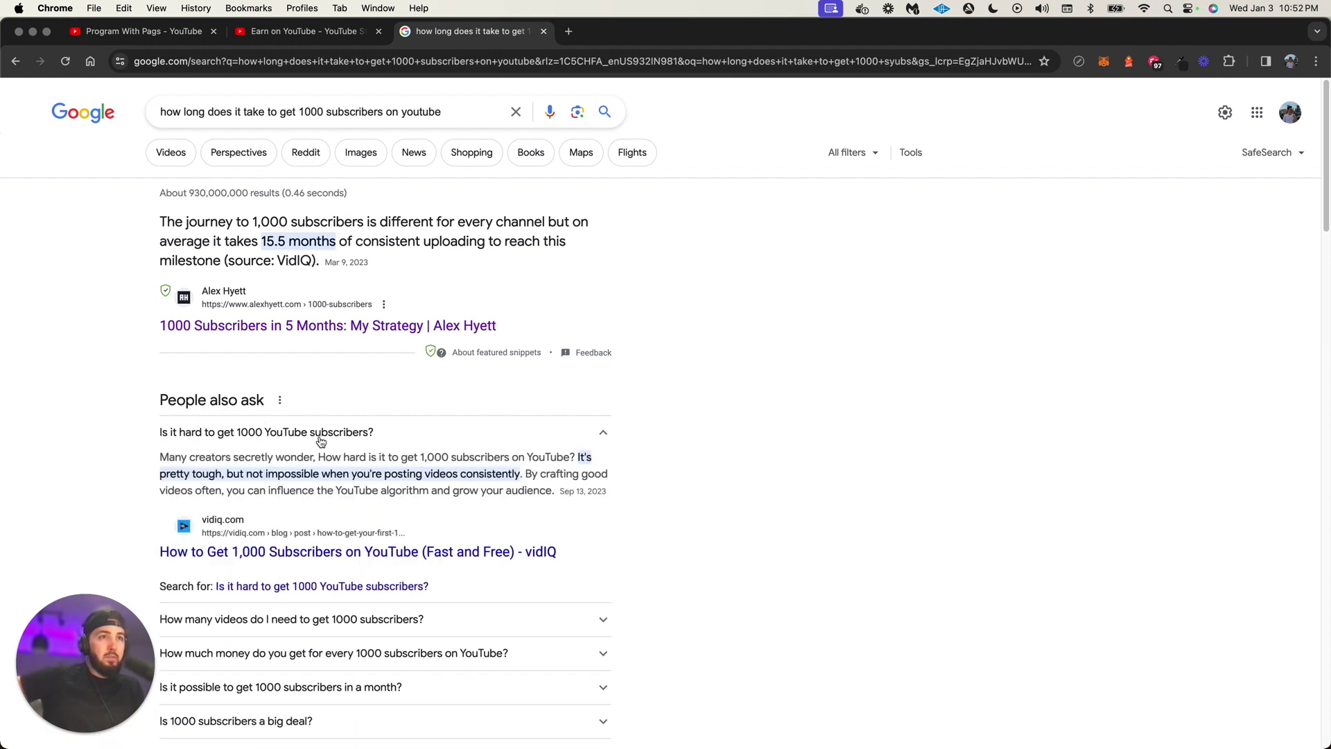
left_click(317, 436)
left_click(232, 334)
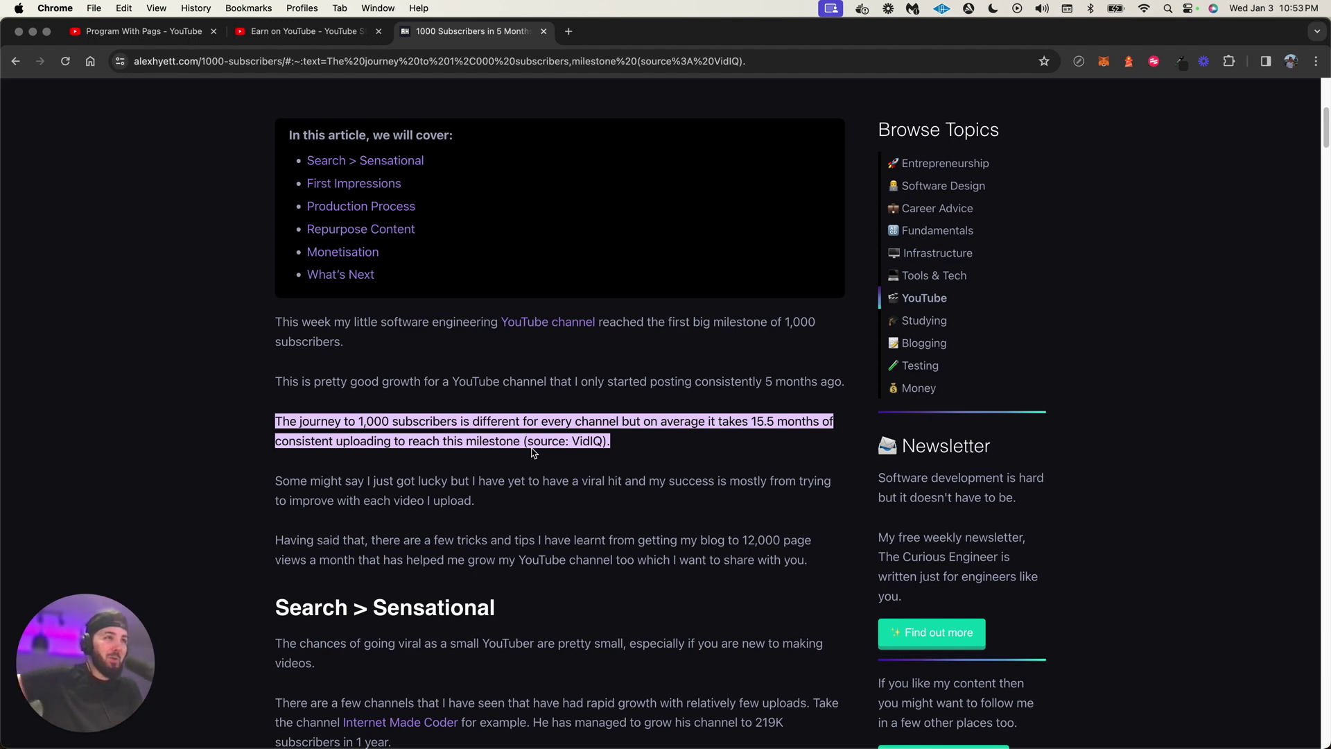
scroll(272, 446, "up", 5)
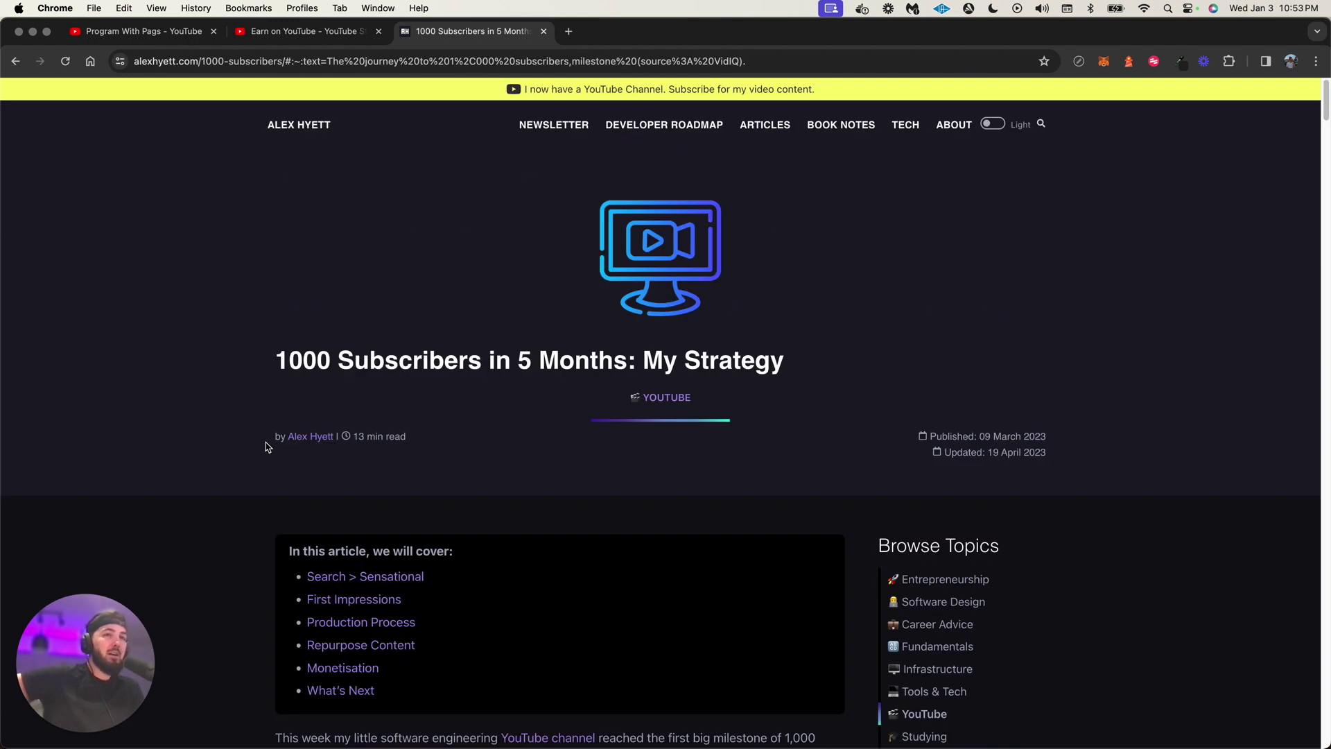
key("super+bracketleft")
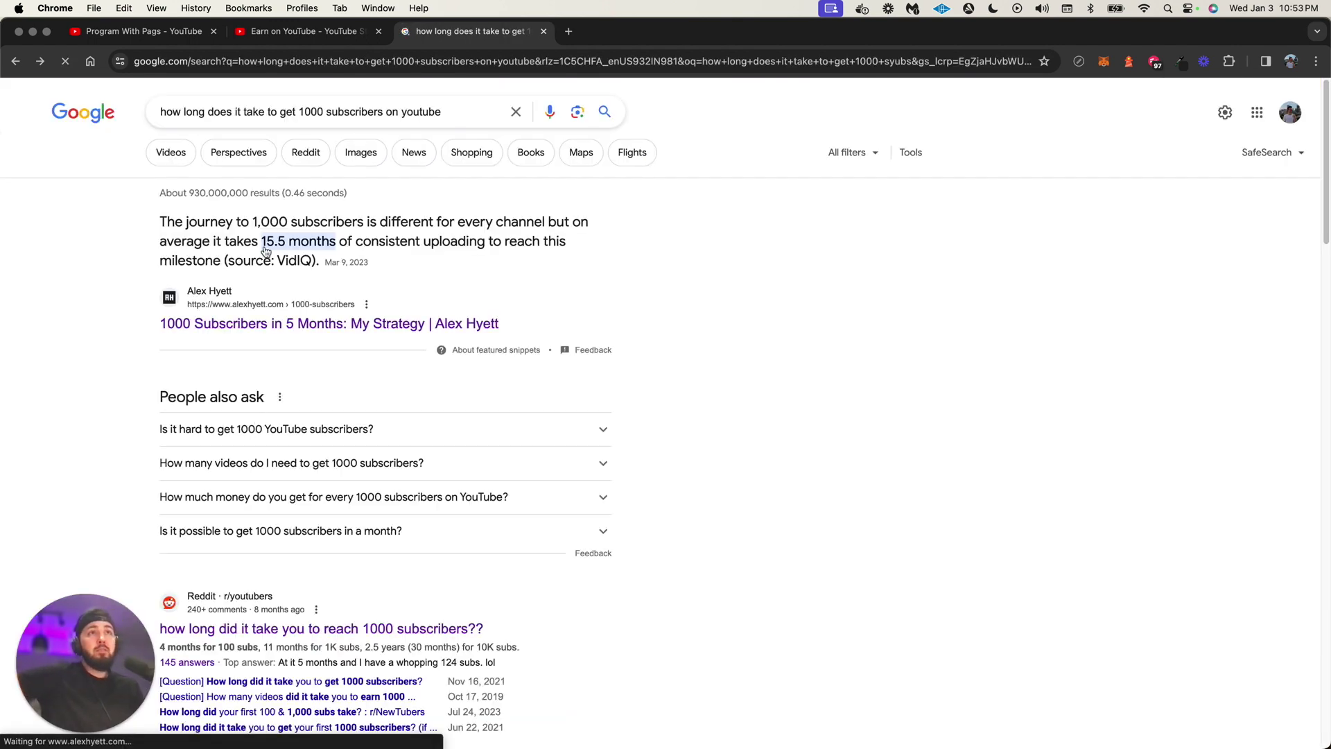
left_click(543, 31)
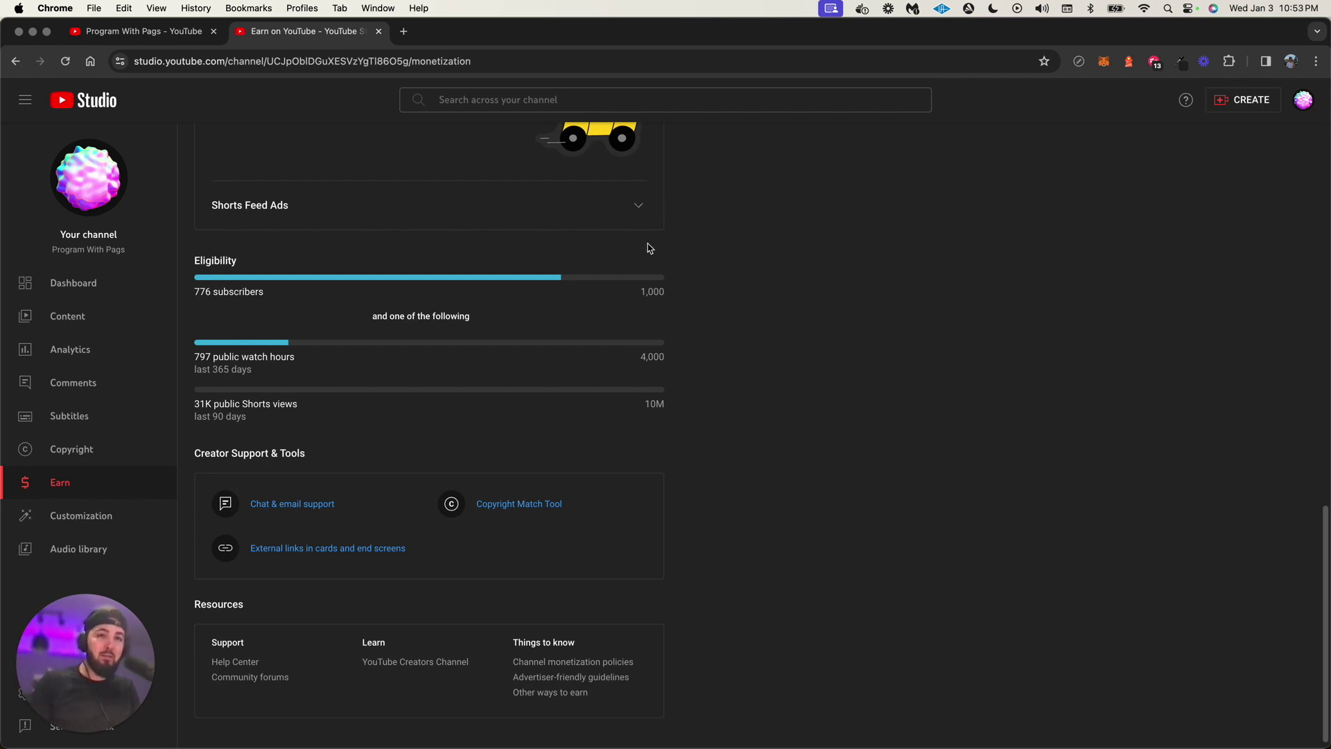
scroll(469, 386, "up", 10)
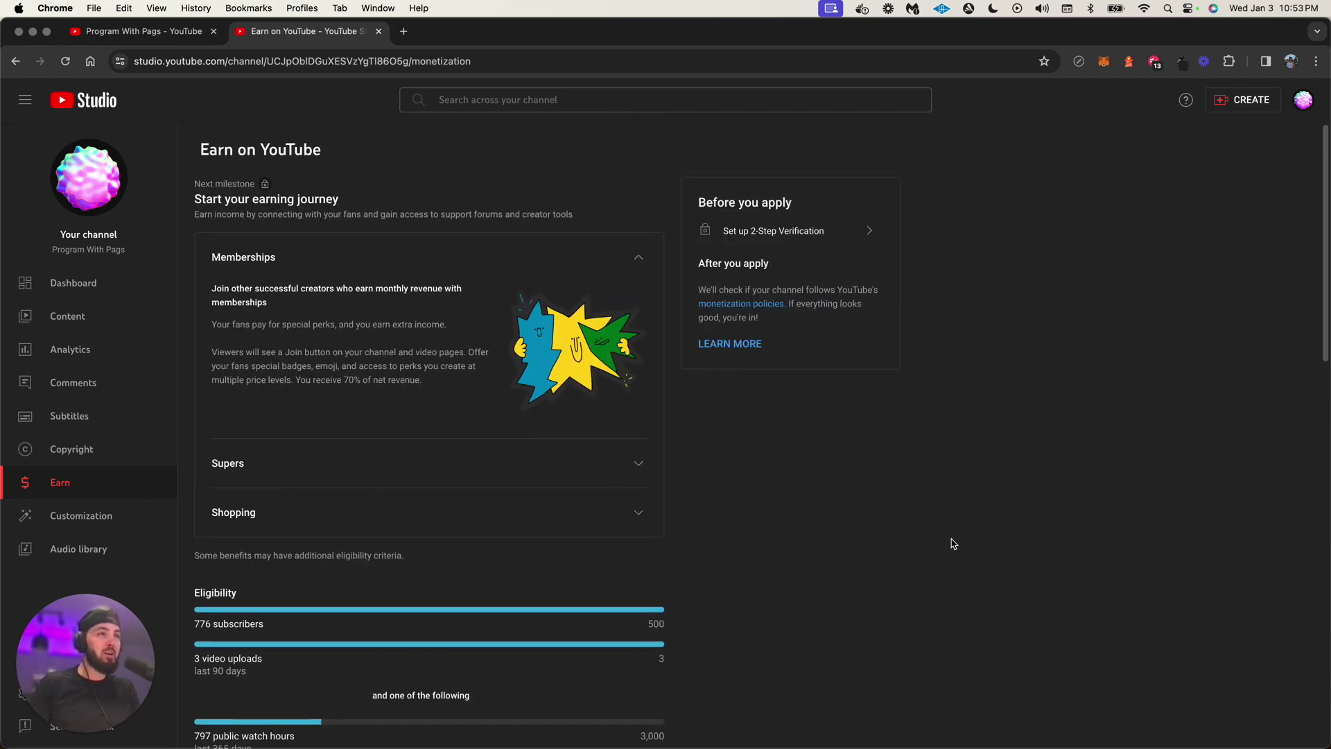
Return to Channel analytics showing 22,061 views and +155 subscribers over 28 days.
left_click(82, 351)
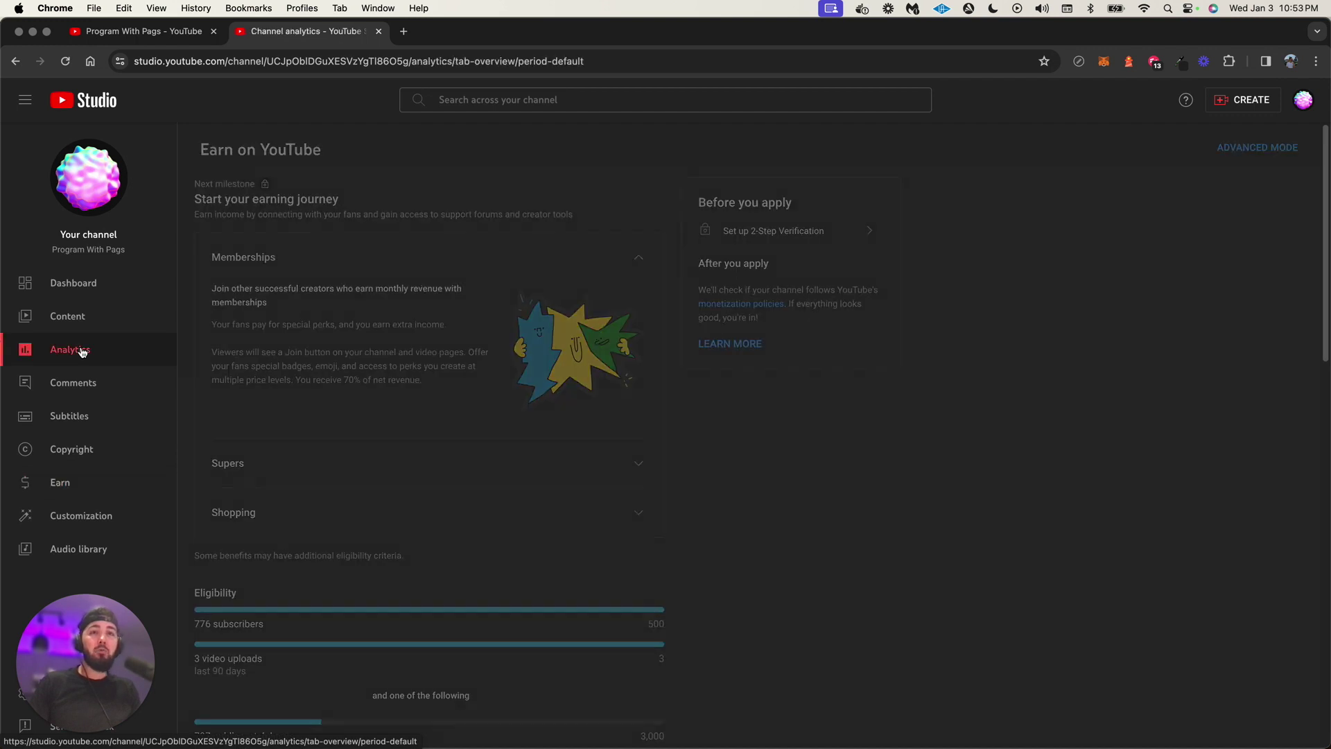
Review the Channel dashboard's 776 subscribers and recent comments, then return to analytics.
left_click(88, 277)
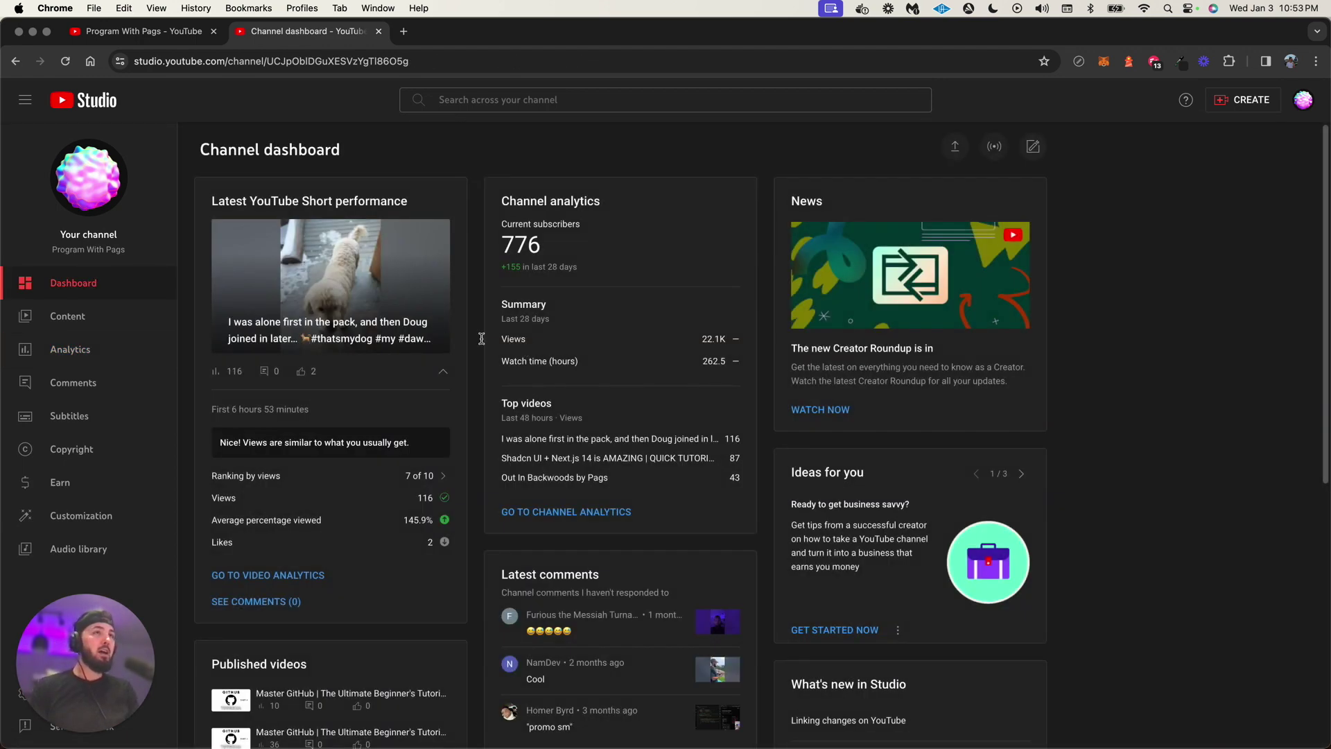
scroll(552, 522, "down", 1)
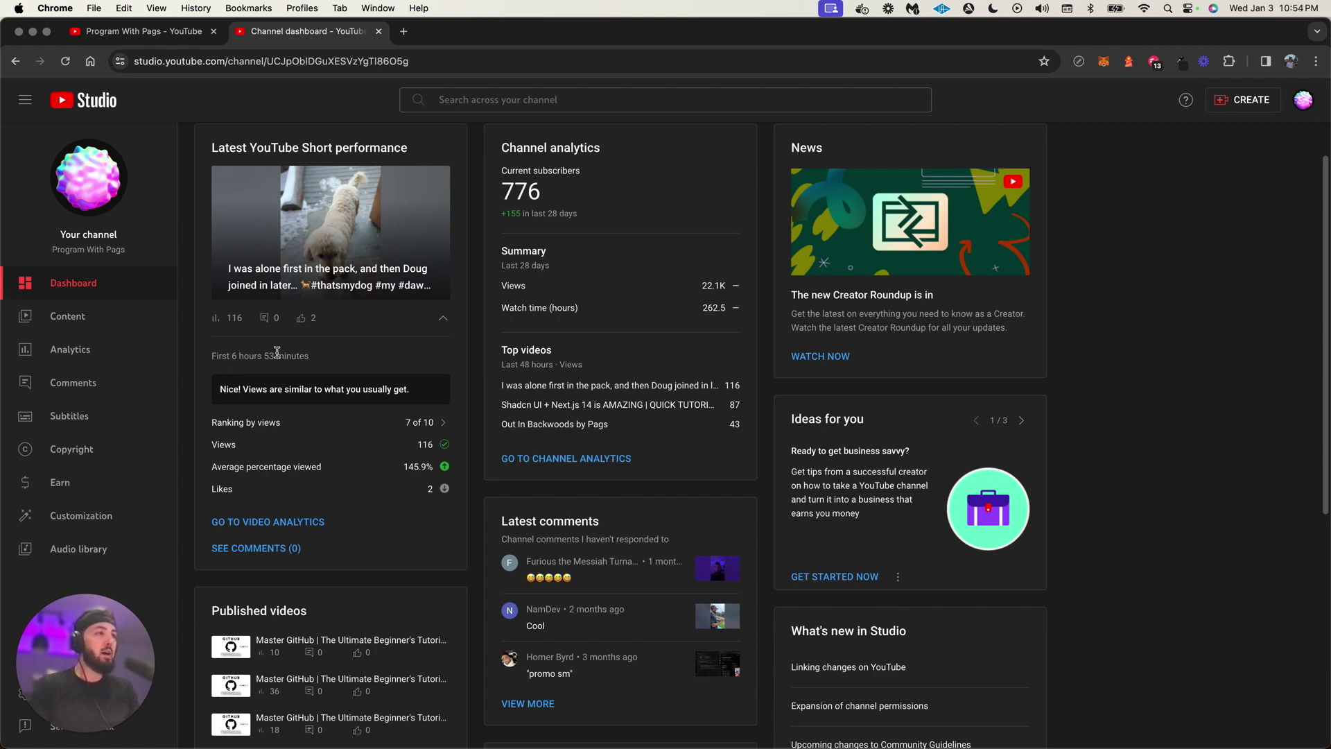
scroll(530, 388, "up", 1)
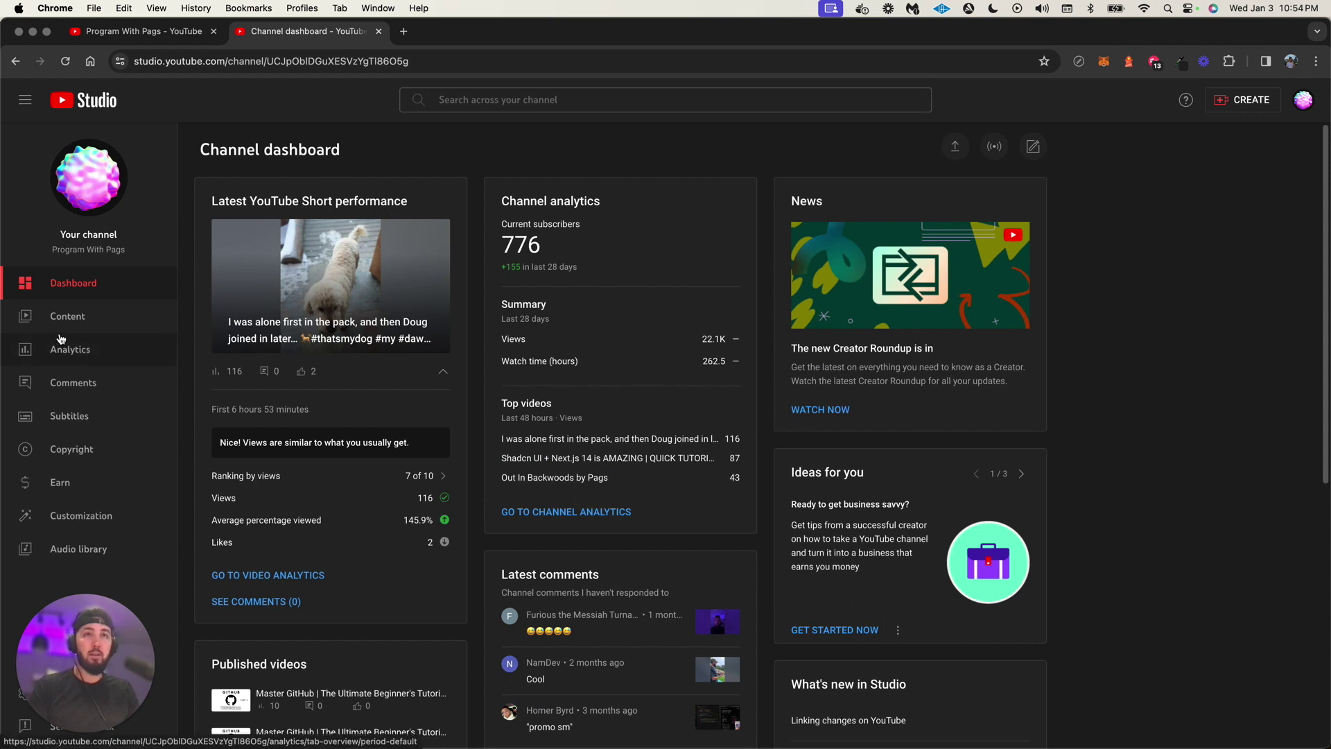
left_click(92, 351)
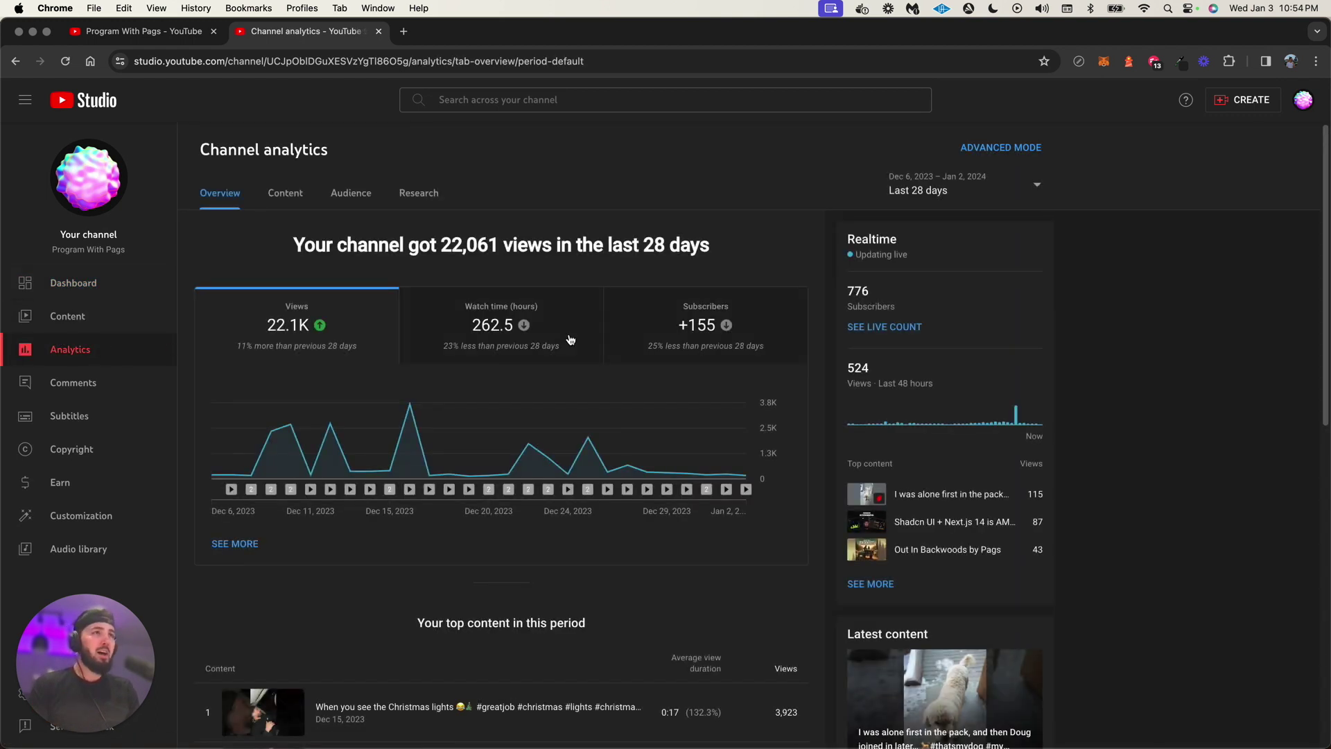
Chart 28-day subscribers, peaking at 19 on Dec 27, and highlight the 777 realtime count.
left_click(695, 364)
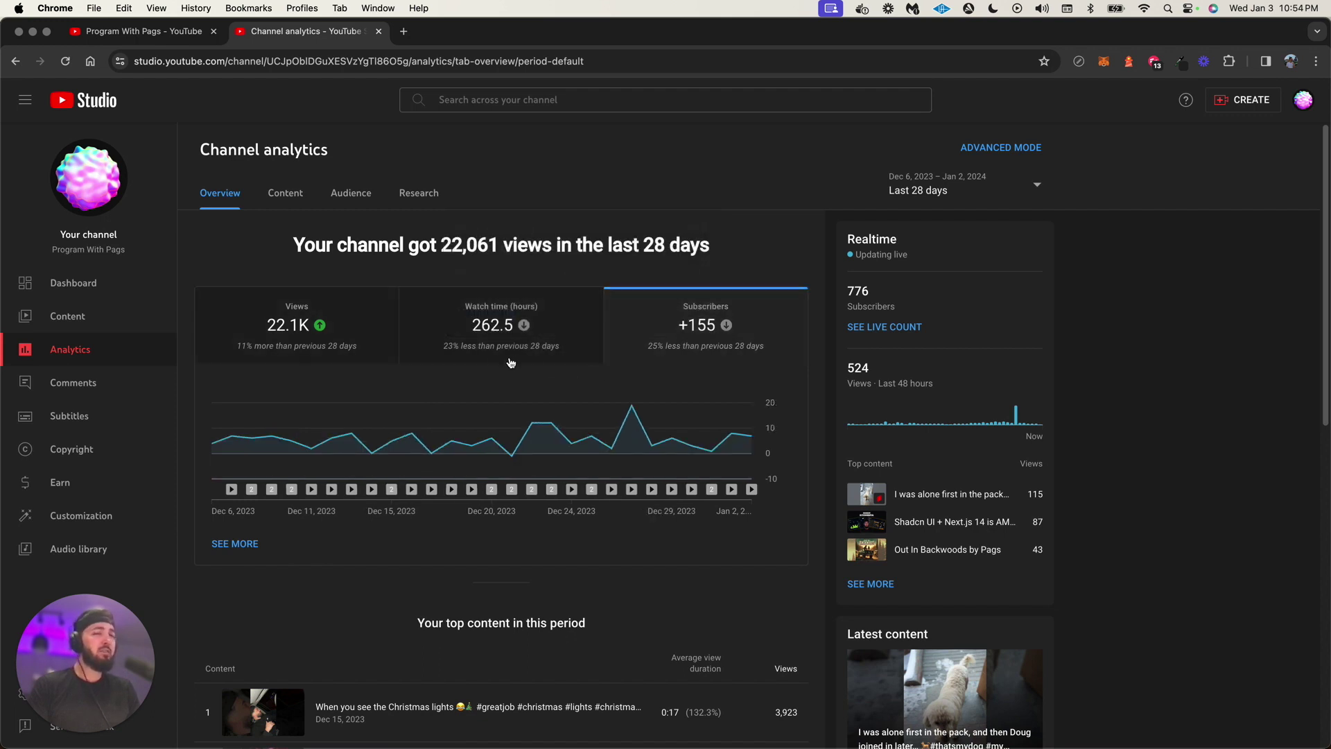
scroll(651, 406, "down", 1)
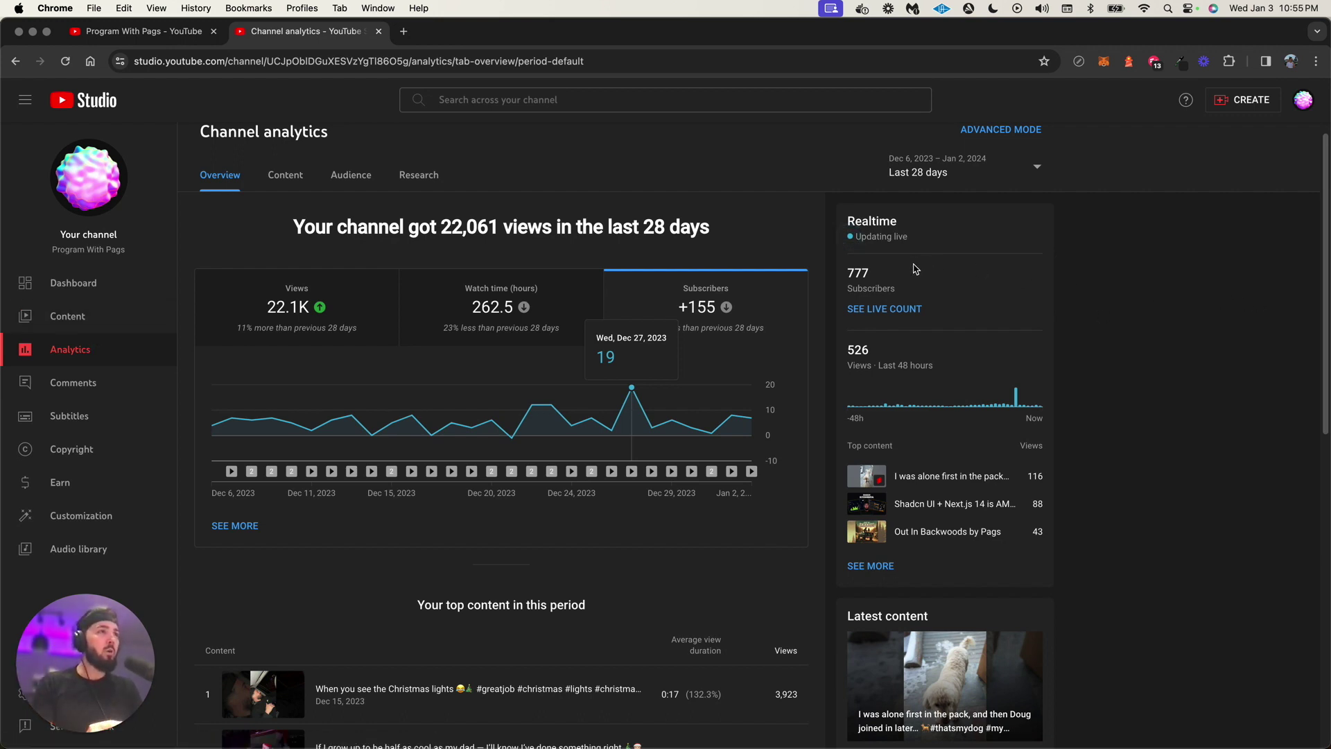
double_click(860, 274)
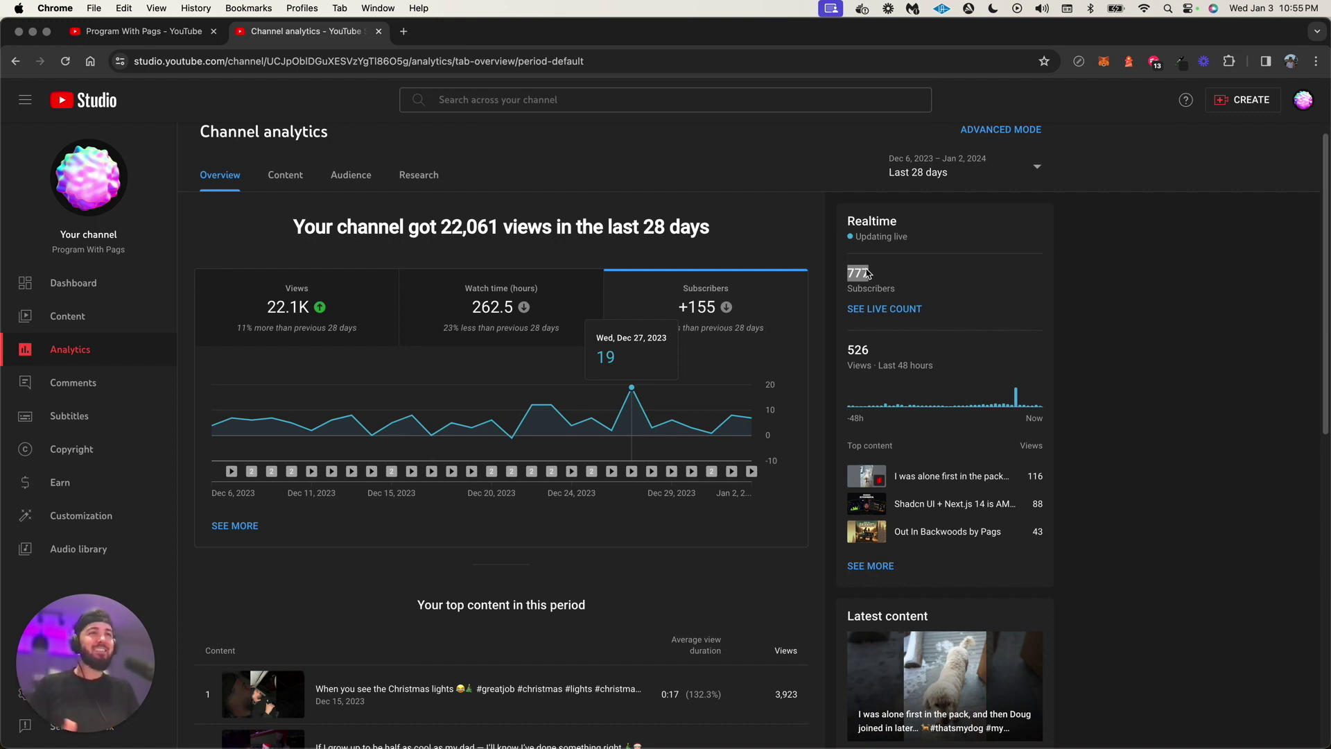
left_click(402, 32)
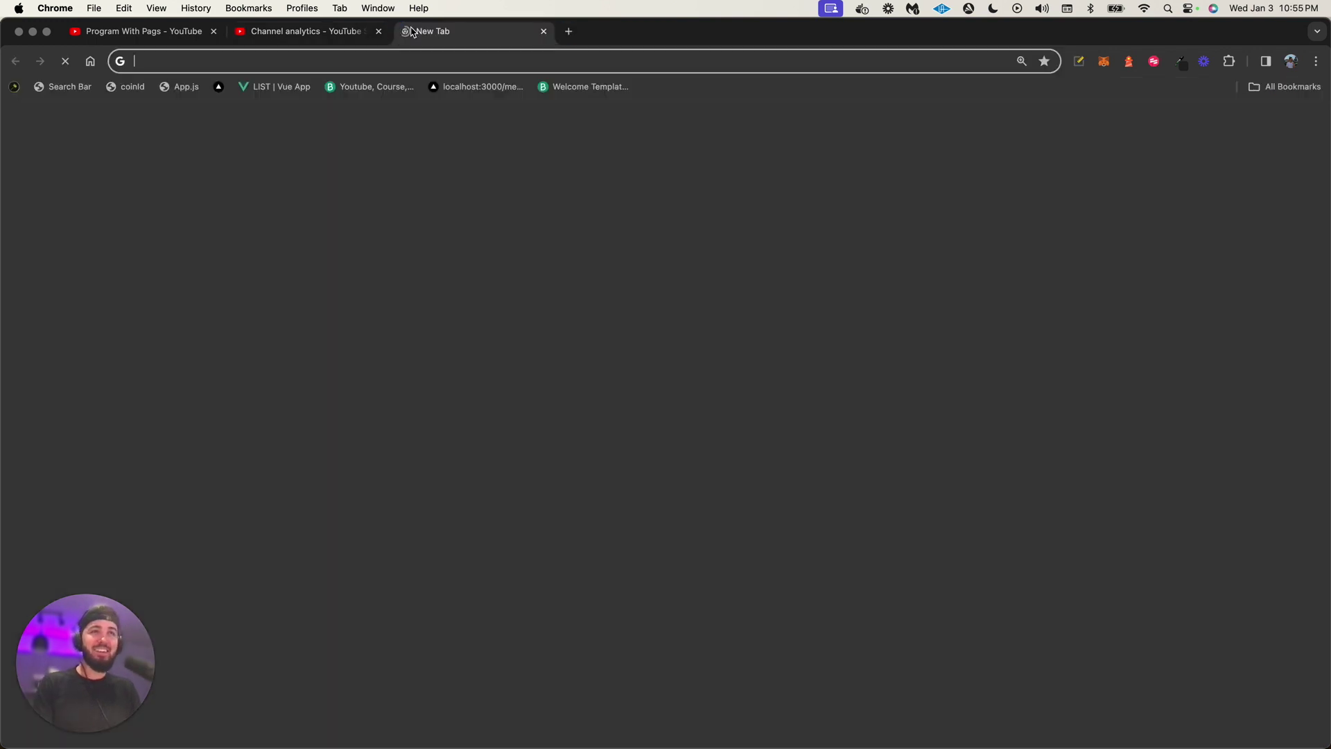
type("777 m")
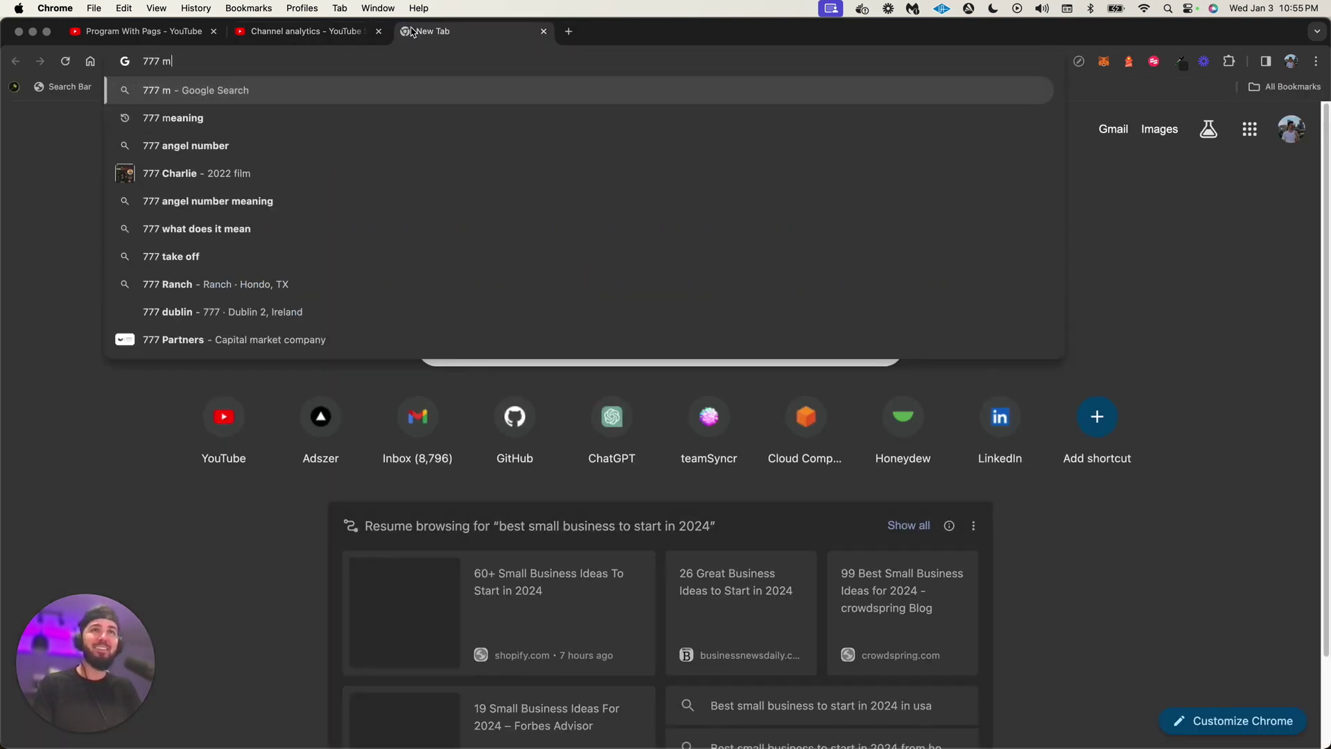
type("eaning")
key("Return")
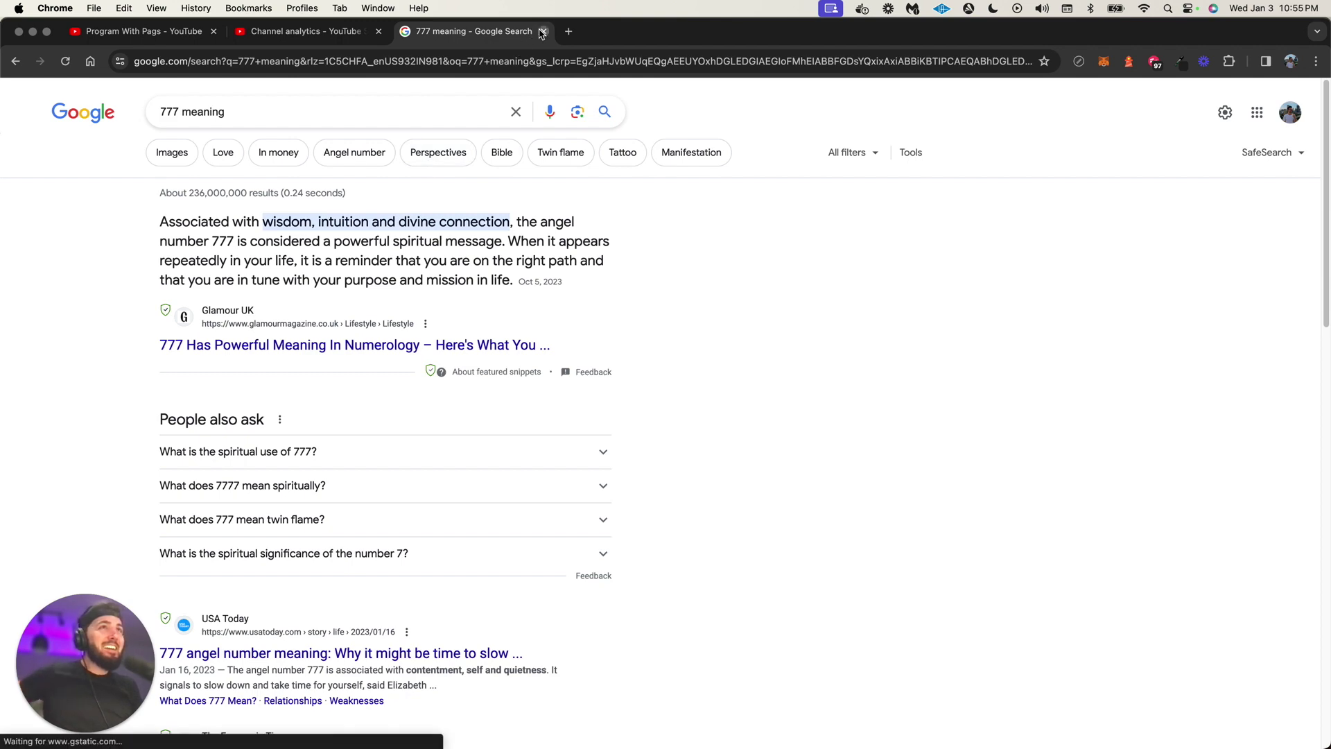
key("ctrl+shift+Tab")
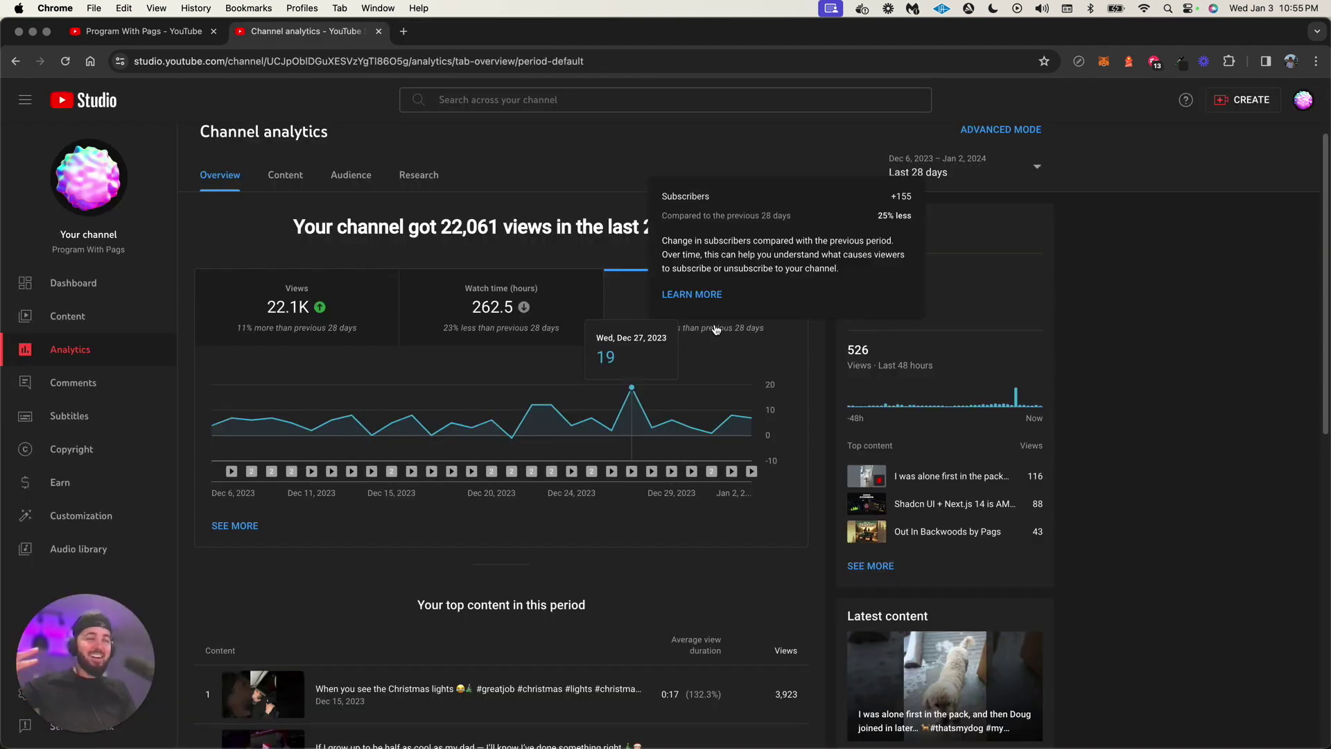